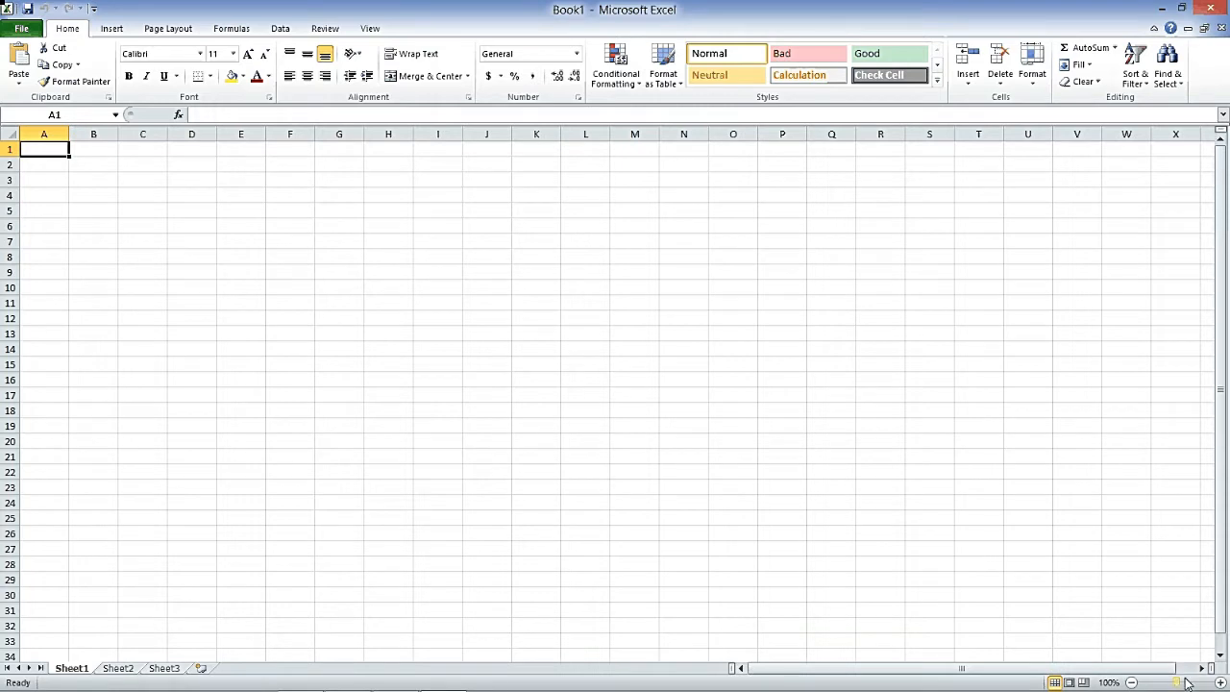
# - Zoom the blank sheet in to about 230% so the cells look much bigger
pyautogui.click(1220, 682)
pyautogui.click(1221, 682)
pyautogui.click(1221, 682)
pyautogui.click(1220, 682)
pyautogui.click(1221, 682)
pyautogui.click(1220, 683)
pyautogui.click(1221, 683)
pyautogui.click(1221, 682)
pyautogui.click(1221, 683)
pyautogui.click(1221, 682)
pyautogui.click(1221, 683)
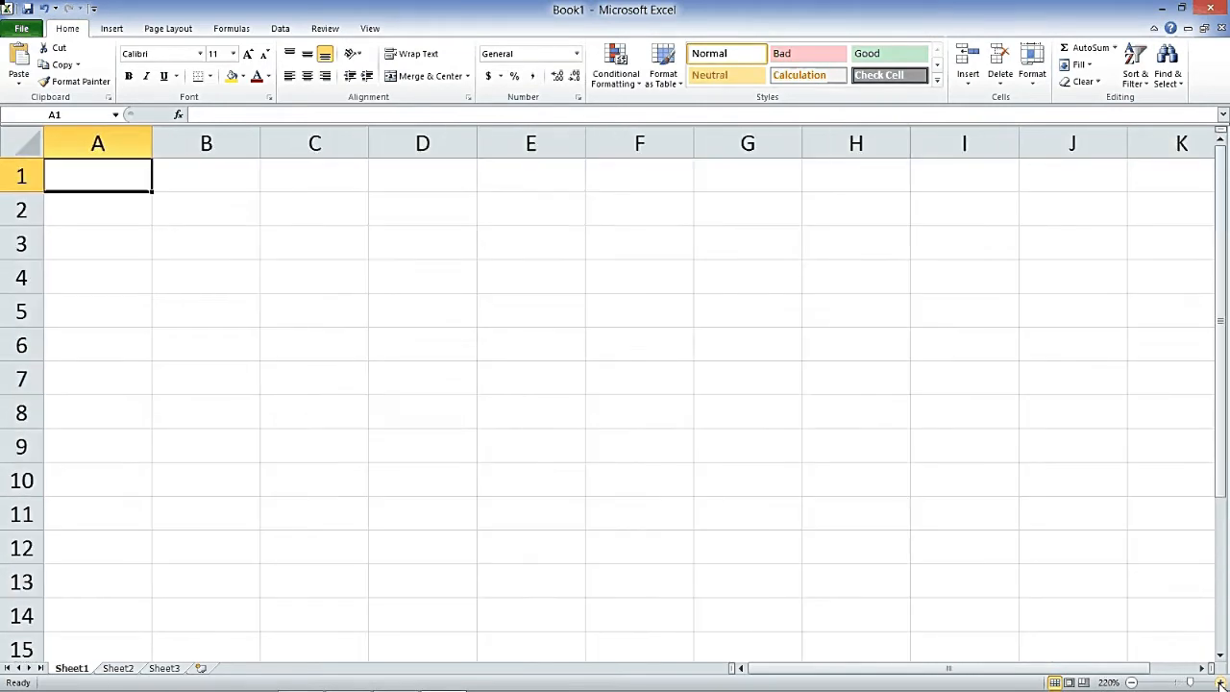
pyautogui.click(1221, 683)
pyautogui.click(1221, 682)
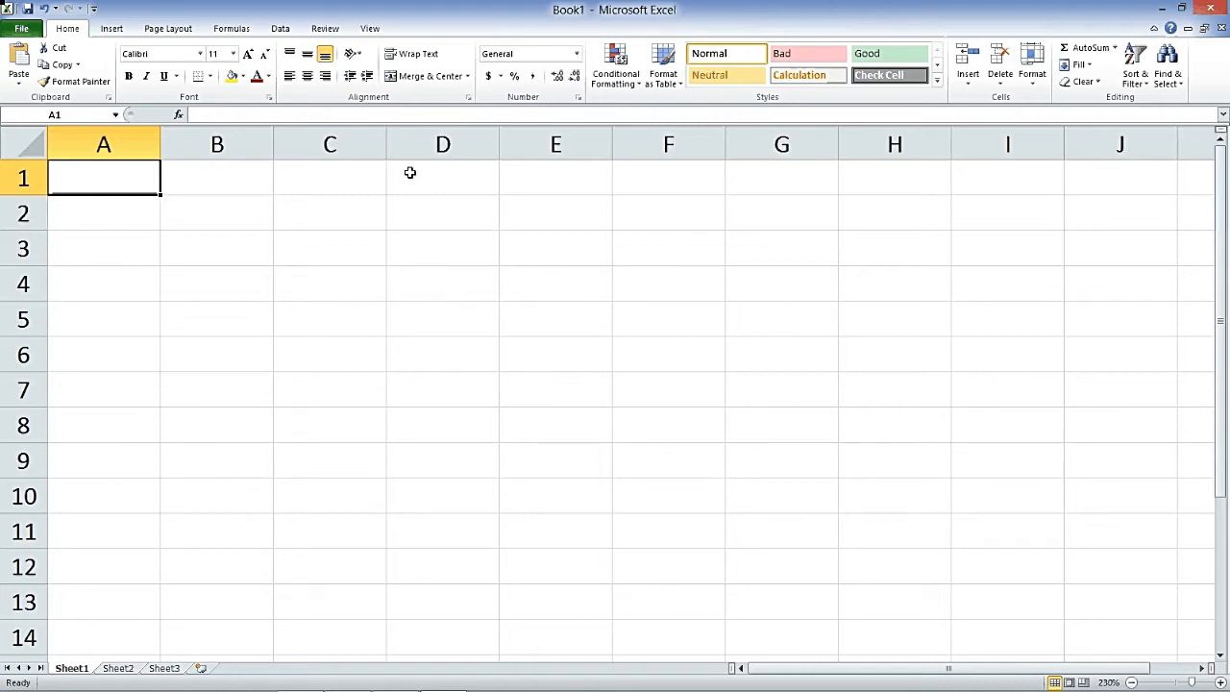
# - Enter the title 'FFC Grammar School' in cell D2
pyautogui.click(415, 222)
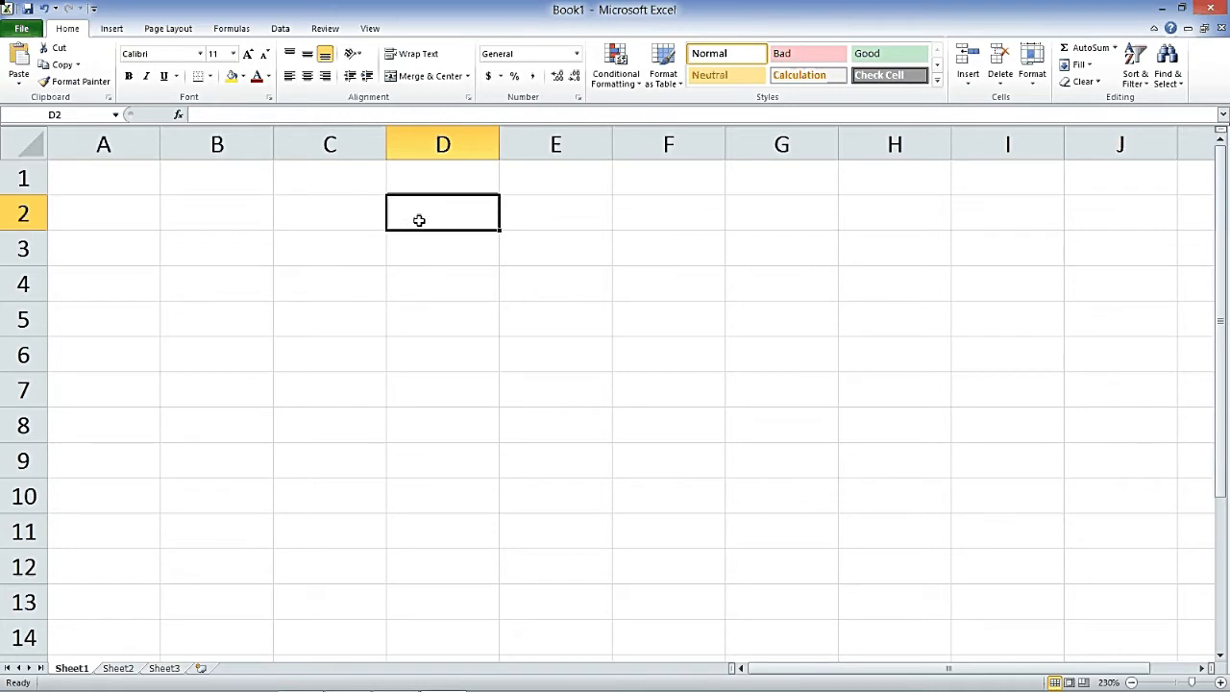
pyautogui.write('FFC Grr')
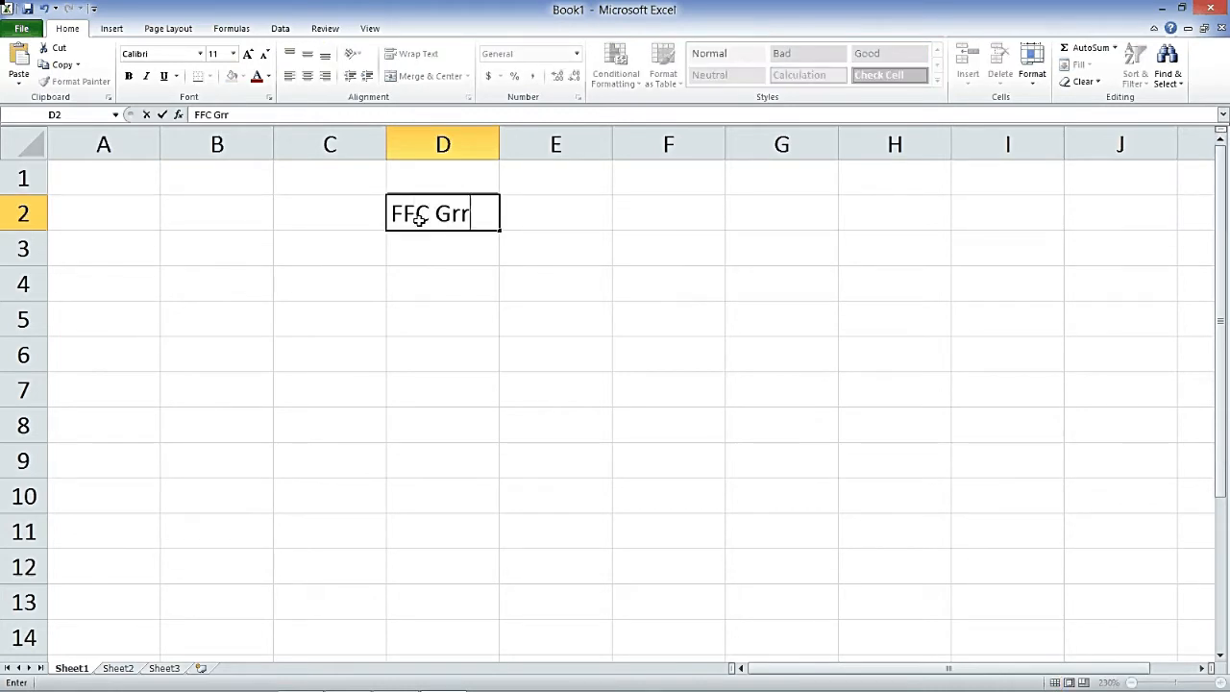
pyautogui.press('BackSpace')
pyautogui.write('ammar School')
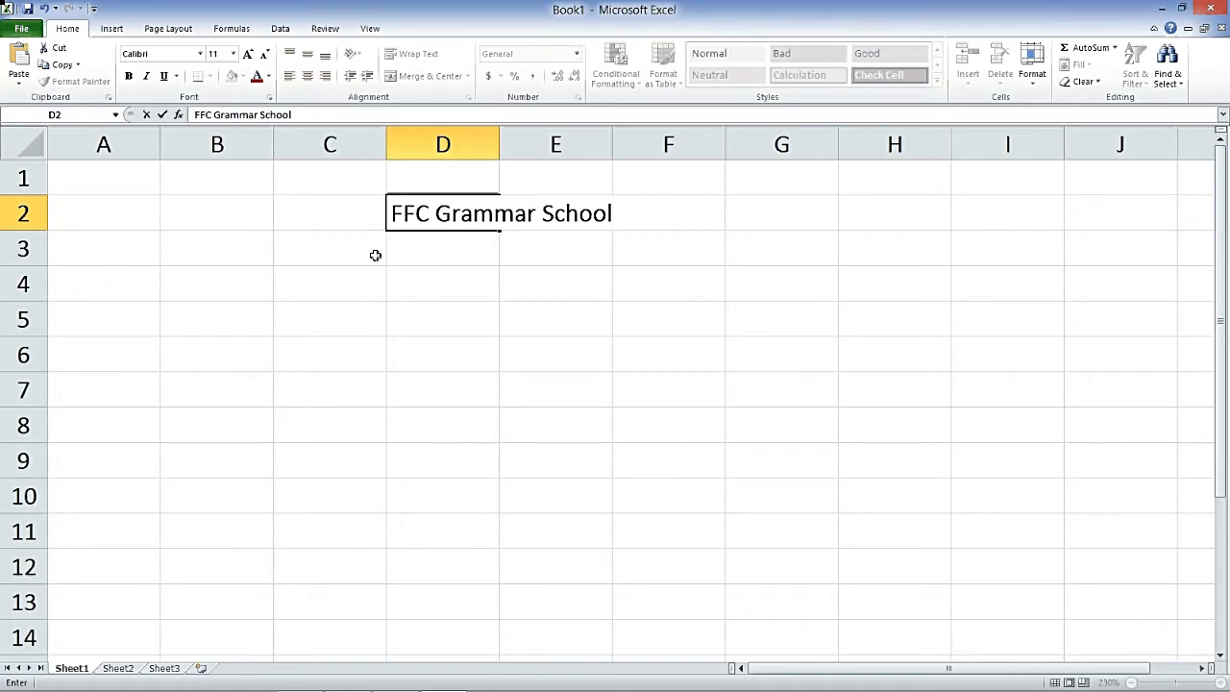
pyautogui.click(376, 255)
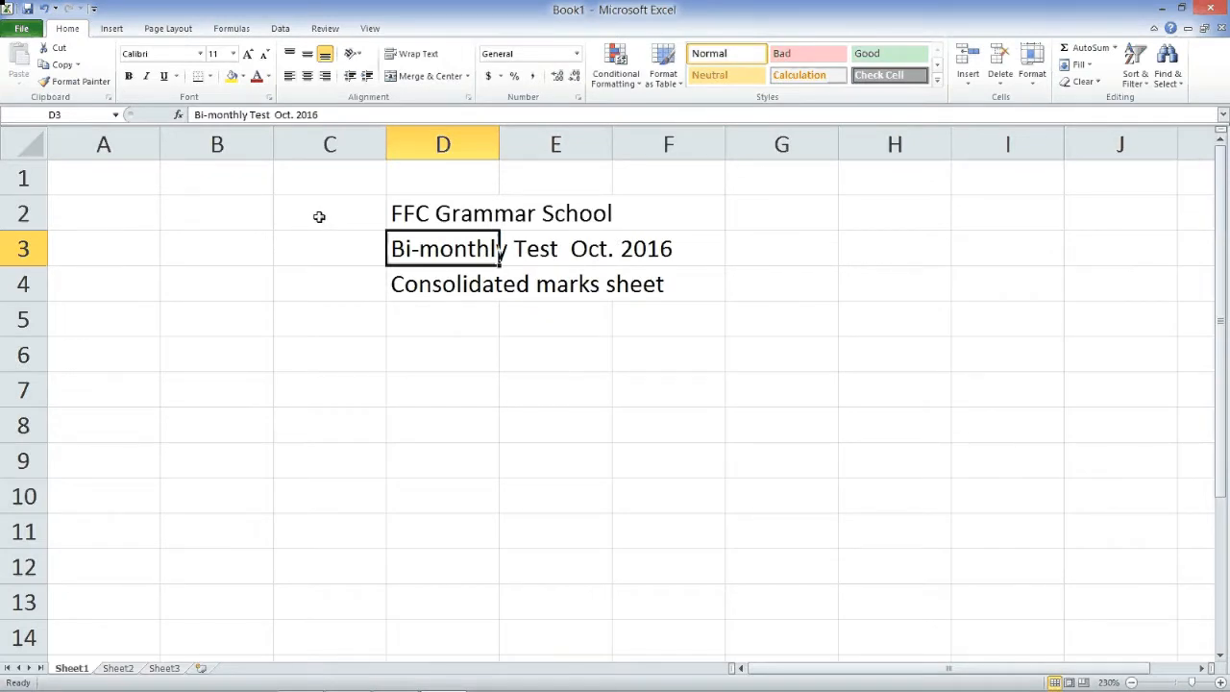
pyautogui.click(324, 219)
# - Merge and centre the three title rows across C2:F2, C3:F3 and C4:F4
pyautogui.moveTo(324, 219); pyautogui.dragTo(708, 217)
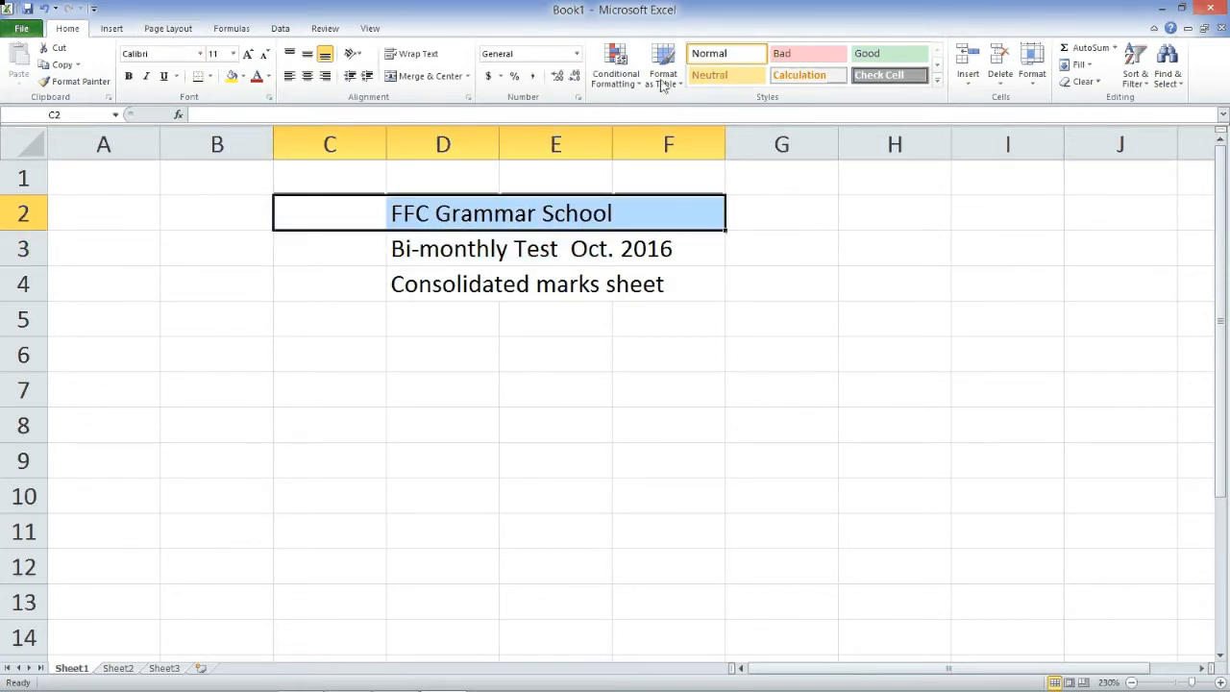
pyautogui.click(968, 79)
pyautogui.click(423, 76)
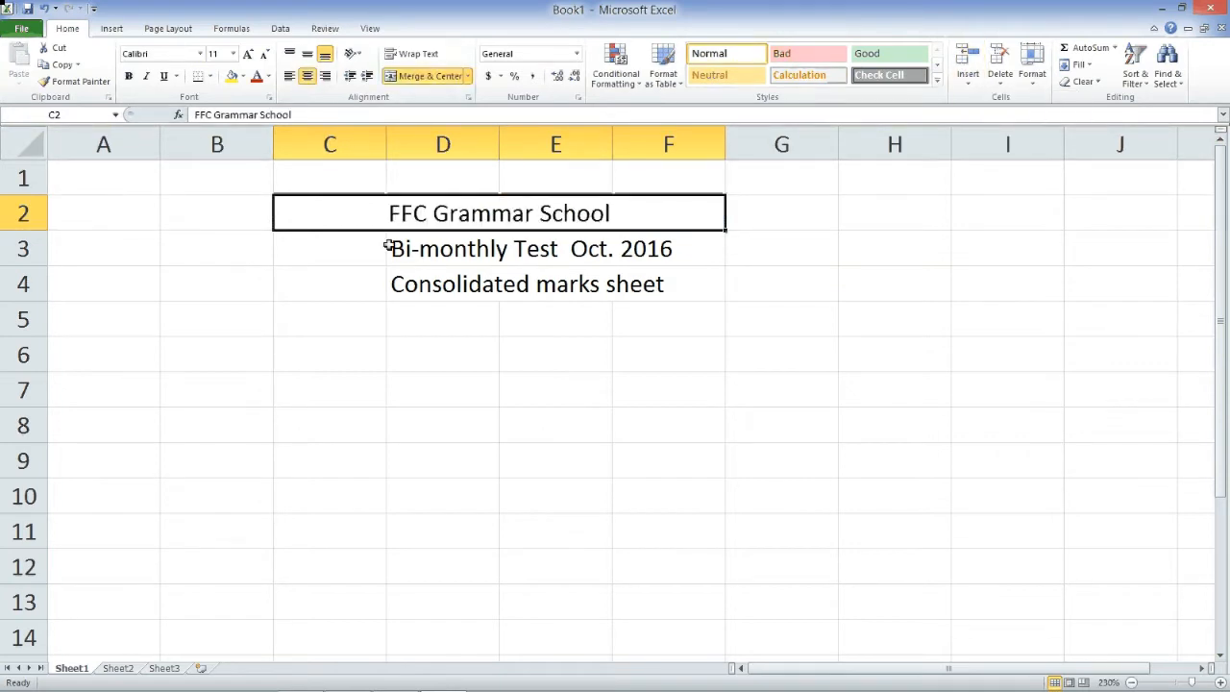
pyautogui.moveTo(319, 258); pyautogui.dragTo(647, 245)
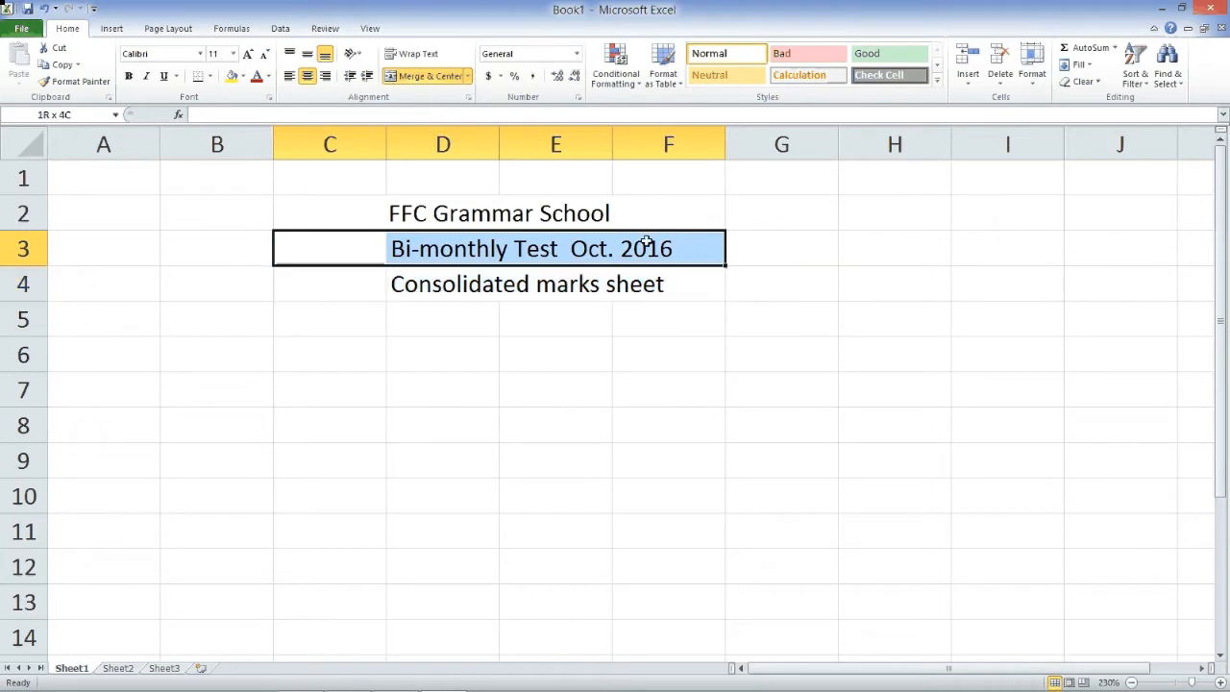
pyautogui.click(423, 76)
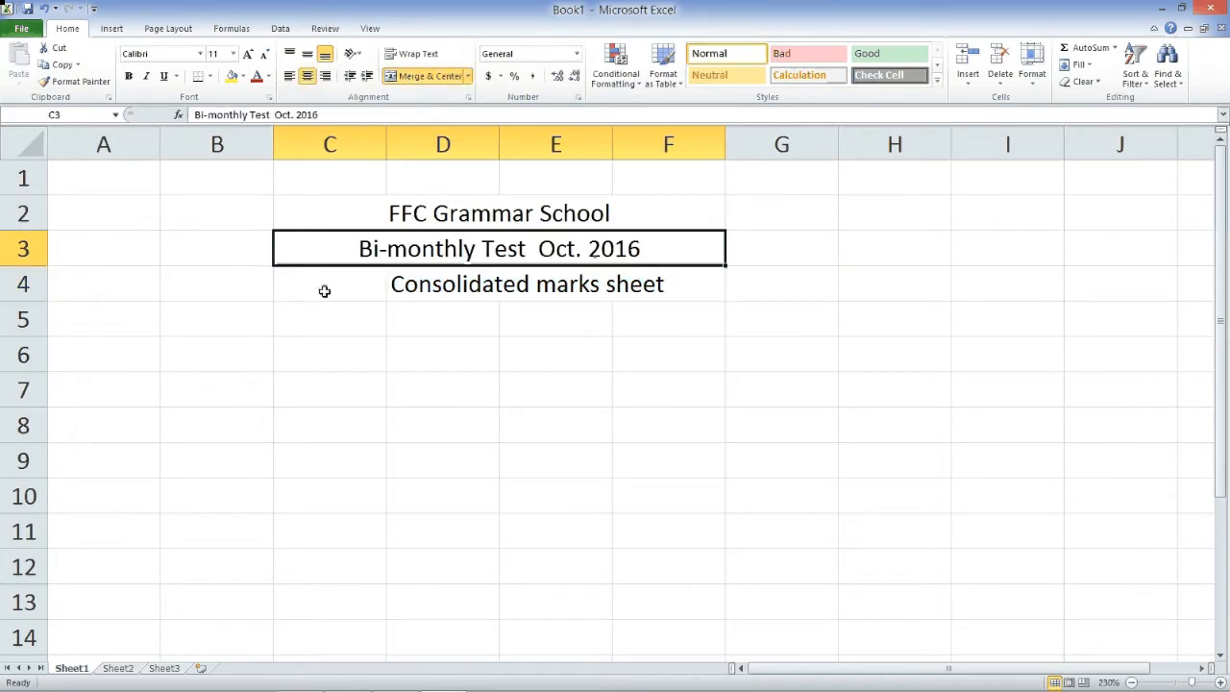
pyautogui.moveTo(324, 291); pyautogui.dragTo(635, 285)
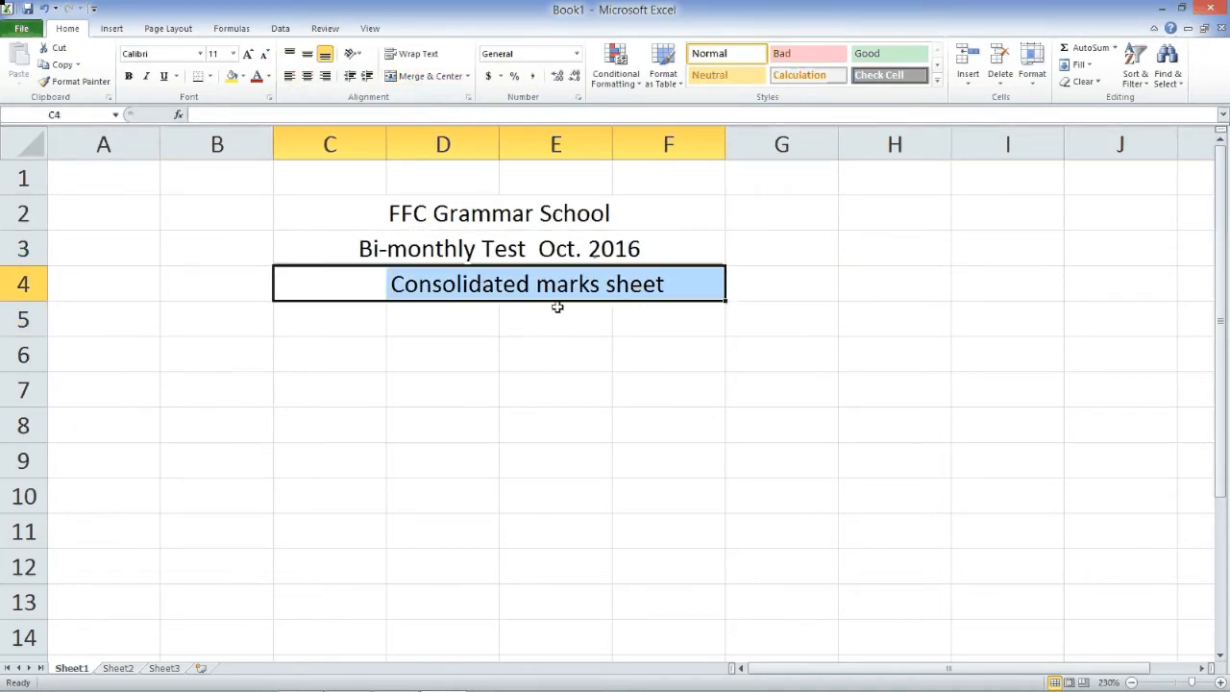
pyautogui.click(423, 76)
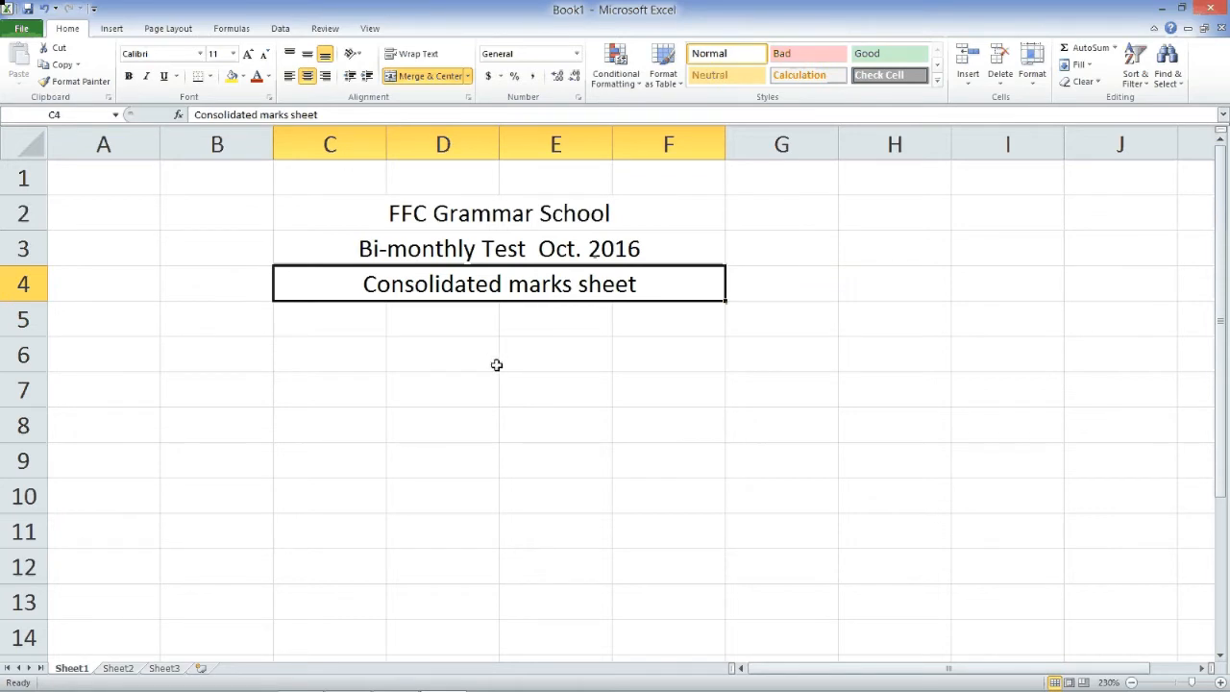
pyautogui.click(135, 331)
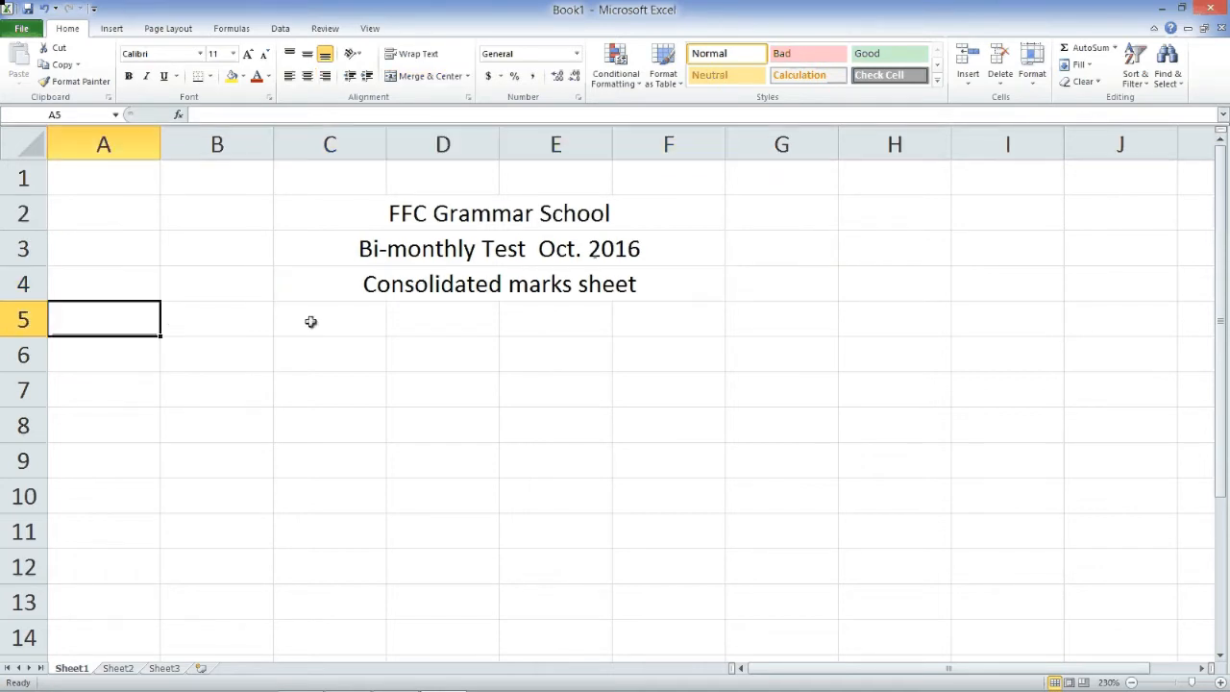
# - Enter the label 'Class : VIII' in cell A5
pyautogui.write('Class')
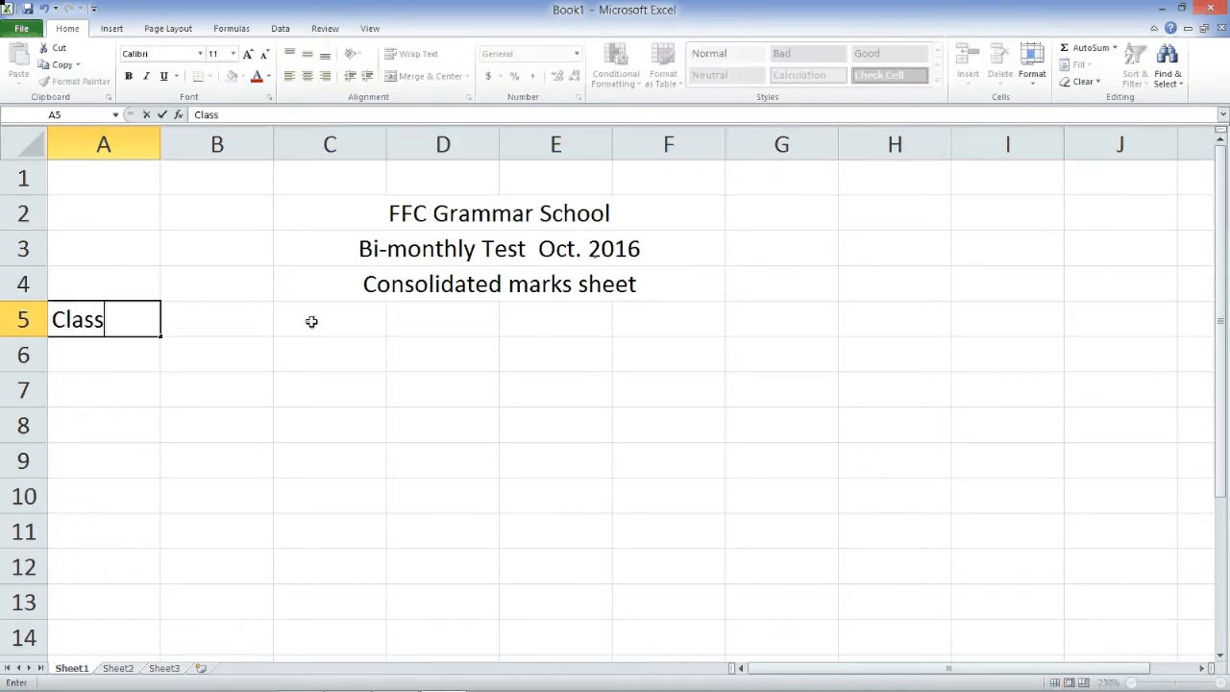
pyautogui.write(' "')
pyautogui.write(':')
pyautogui.press('BackSpace')
pyautogui.press('BackSpace')
pyautogui.write(': VIII')
pyautogui.press('Return')
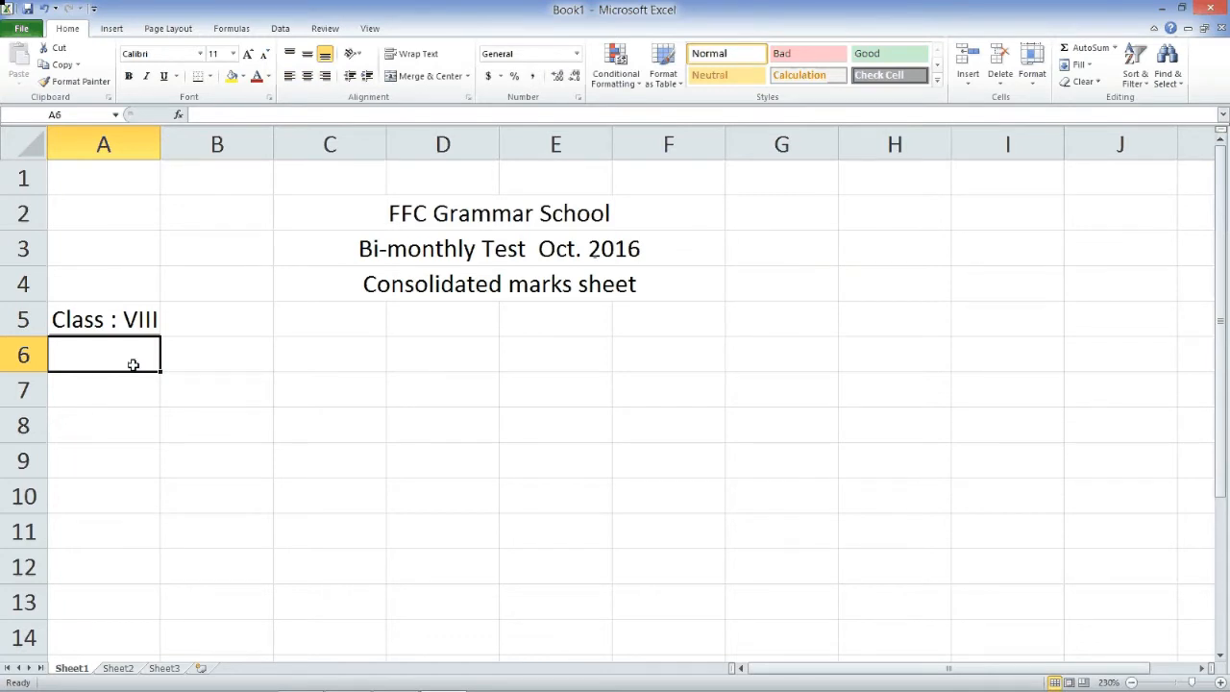
# - Add the S.No header and widen column B to fit Student's name
pyautogui.write('S.NO')
pyautogui.press('BackSpace')
pyautogui.write('o')
pyautogui.press('Tab')
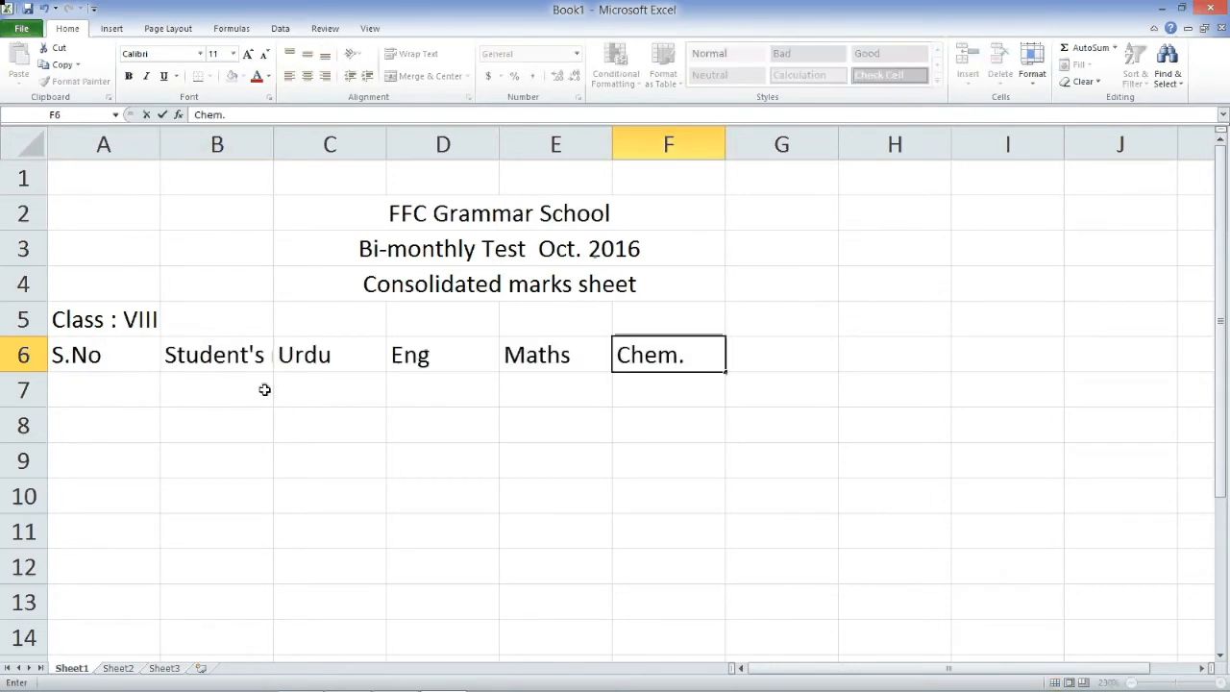
pyautogui.press('Left')
pyautogui.press('Left')
pyautogui.press('Left')
pyautogui.press('Left')
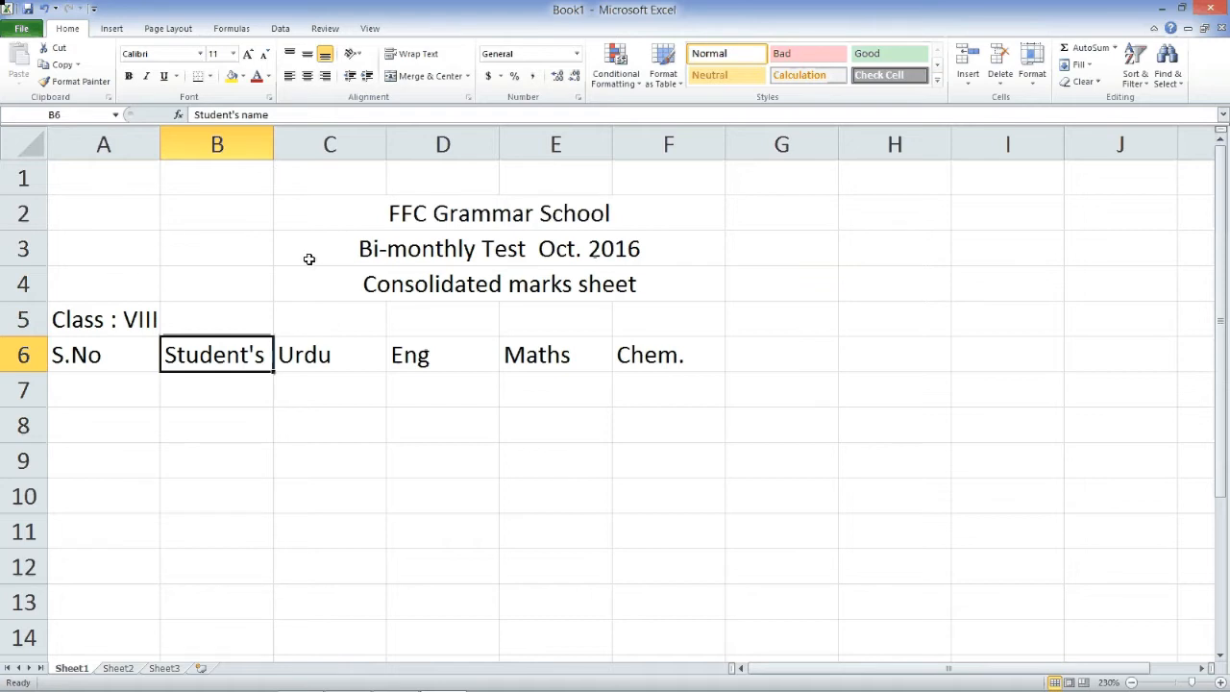
pyautogui.moveTo(273, 151); pyautogui.dragTo(334, 179)
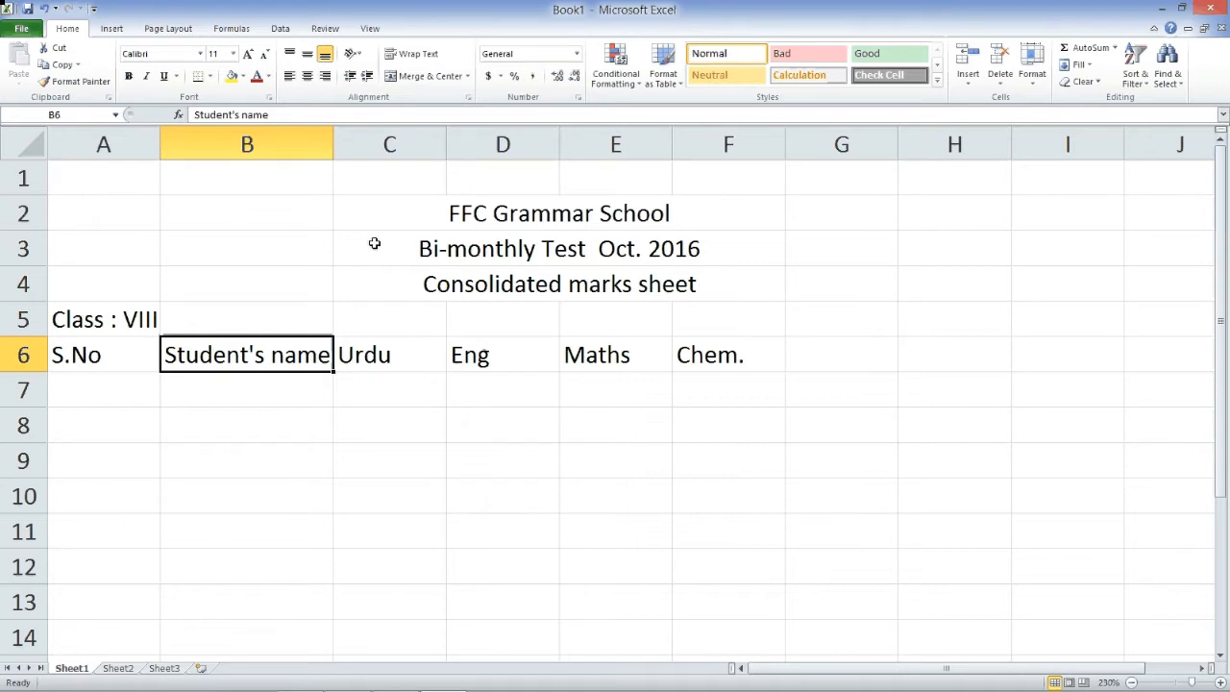
pyautogui.moveTo(333, 147); pyautogui.dragTo(341, 147)
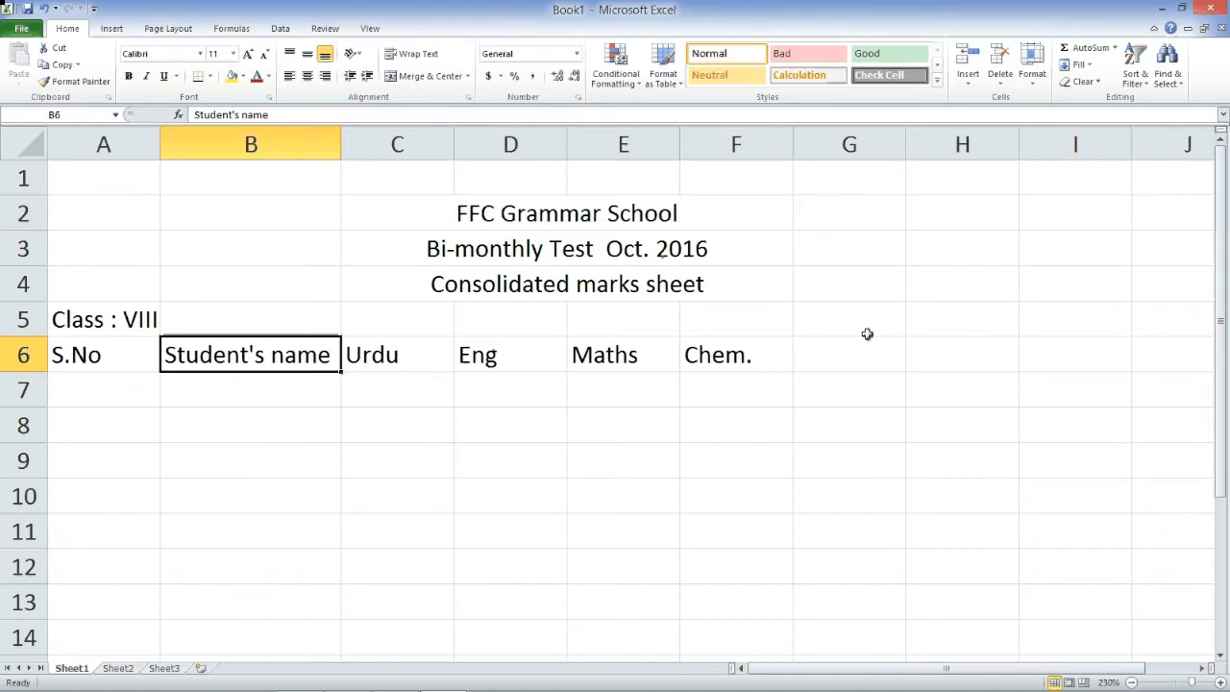
# - Add the headers Phy, Total, % and Result from G6 onward
pyautogui.click(850, 362)
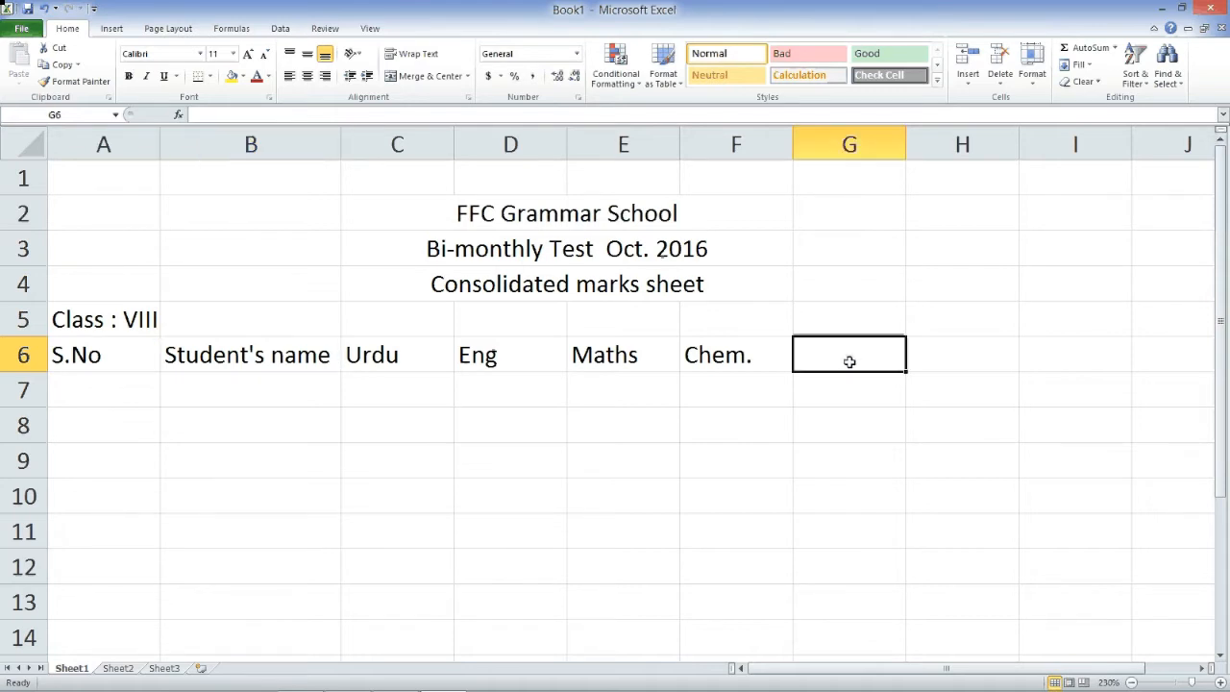
pyautogui.write('Phy')
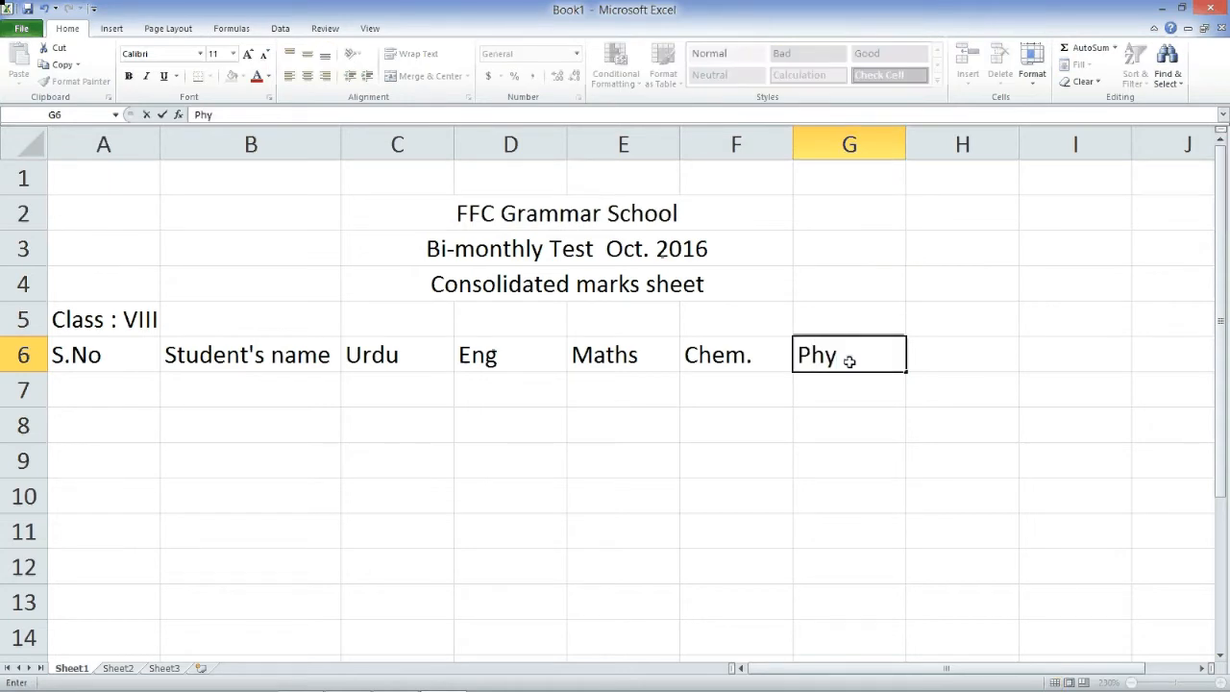
pyautogui.press('Tab')
pyautogui.write('Total')
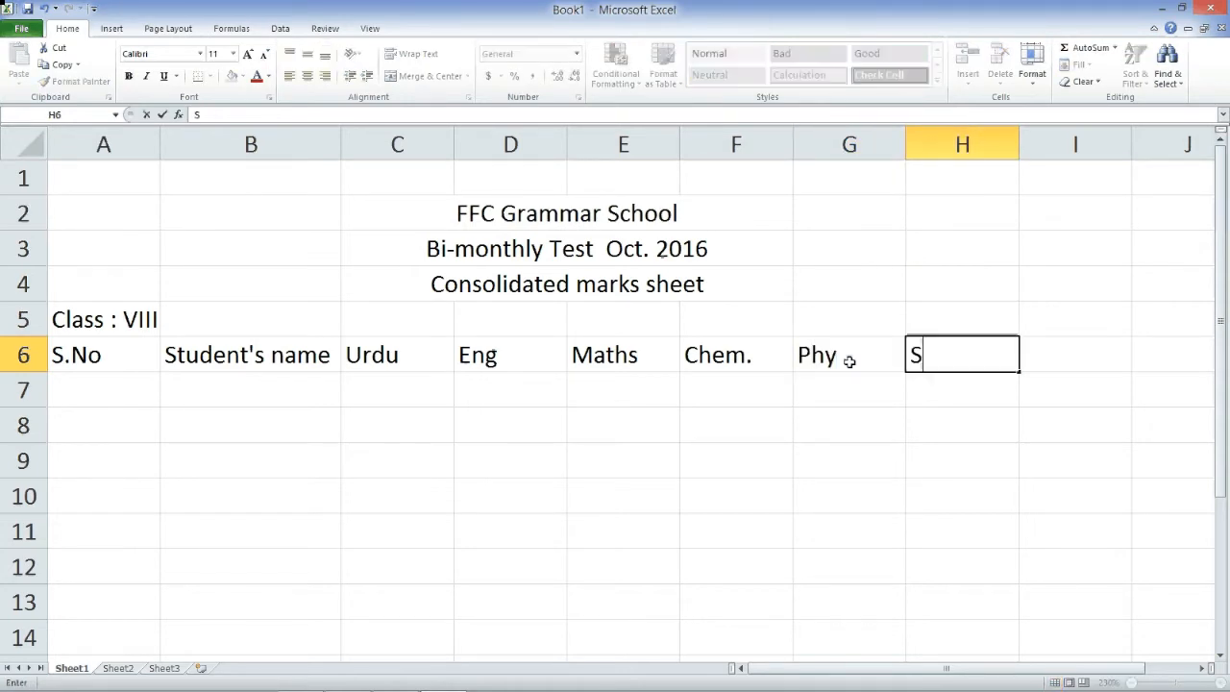
pyautogui.press('Tab')
pyautogui.write('%')
pyautogui.press('Tab')
pyautogui.write('Res')
pyautogui.write('ult')
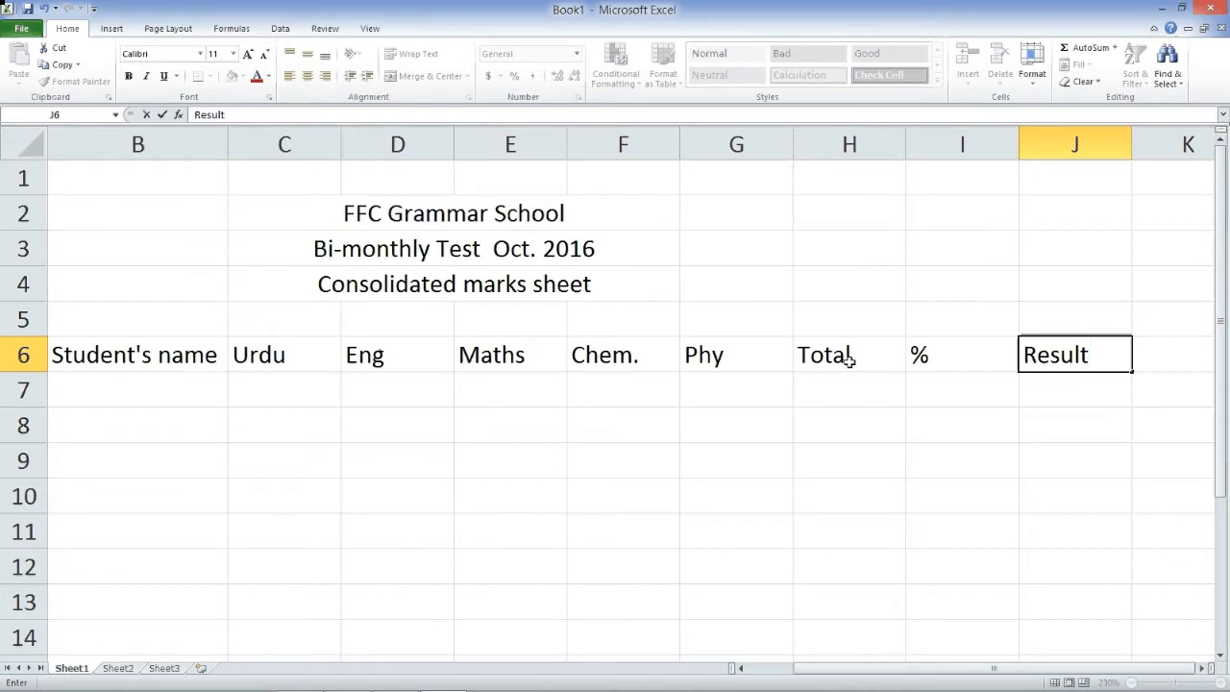
pyautogui.press('Left')
pyautogui.press('Left')
pyautogui.press('Left')
pyautogui.press('Left')
pyautogui.press('Left')
pyautogui.press('Left')
pyautogui.press('Left')
pyautogui.press('Left')
pyautogui.press('Left')
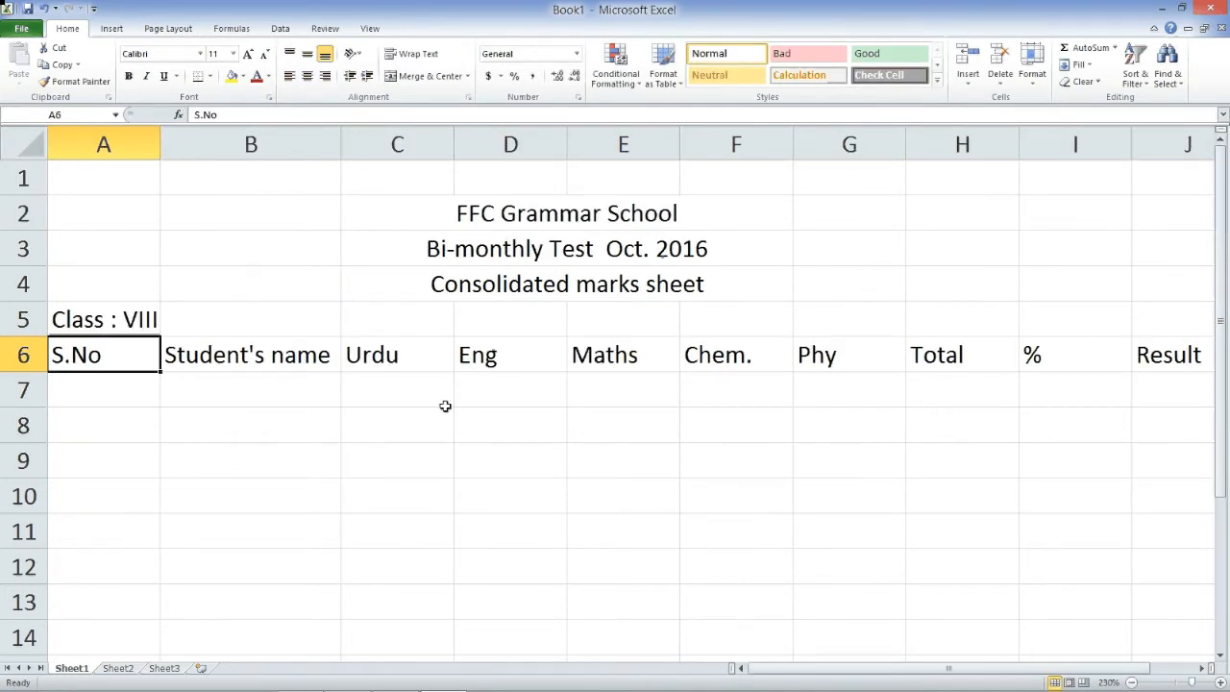
# - Number A7:A12 from 1 to 6 by entering 1–3 and dragging the fill handle
pyautogui.moveTo(401, 360); pyautogui.dragTo(1076, 356)
pyautogui.click(399, 397)
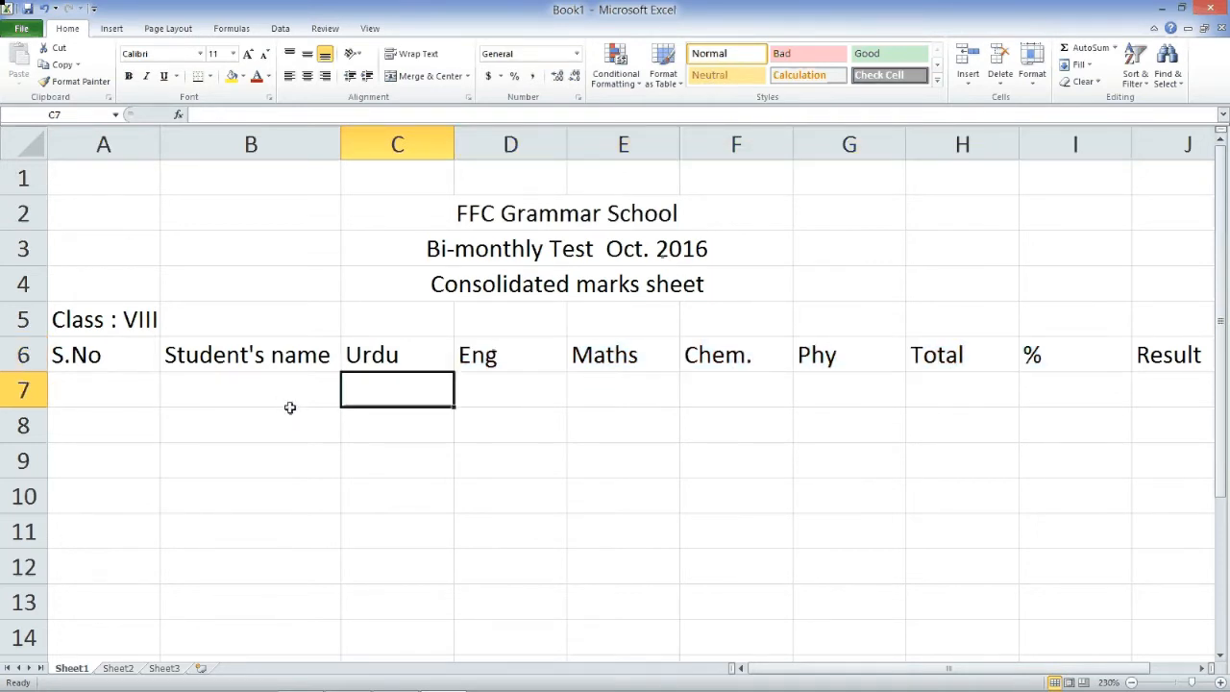
pyautogui.click(208, 403)
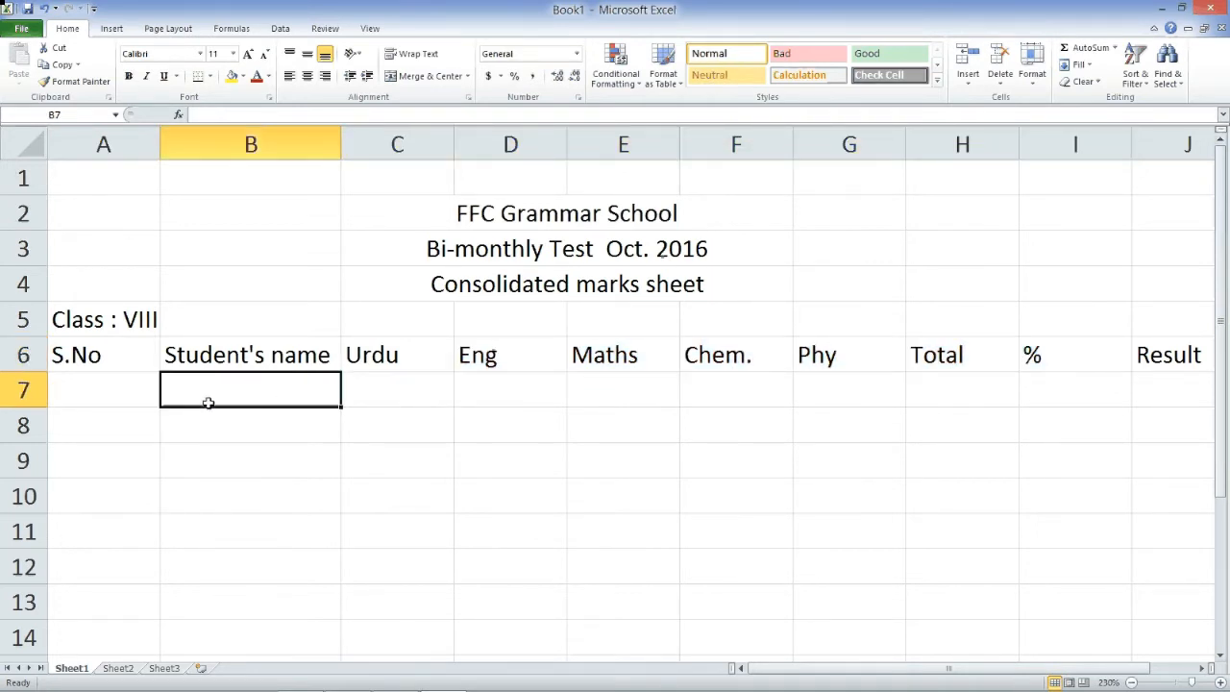
pyautogui.click(110, 398)
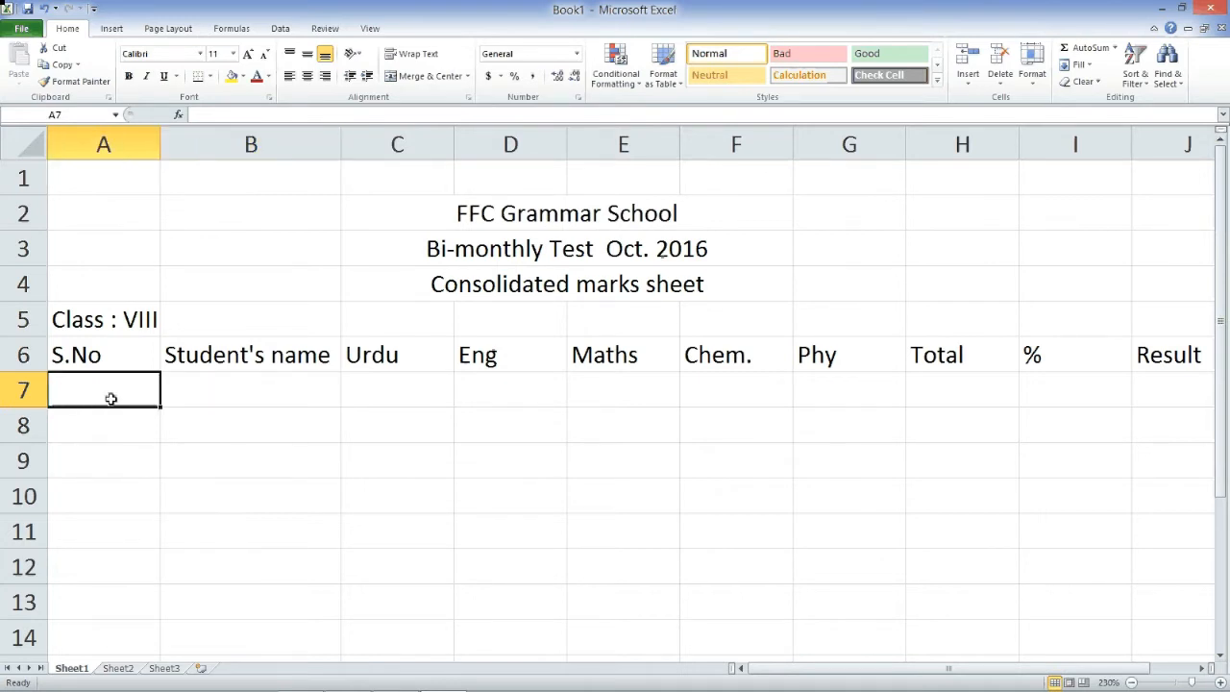
pyautogui.write('1')
pyautogui.click(102, 440)
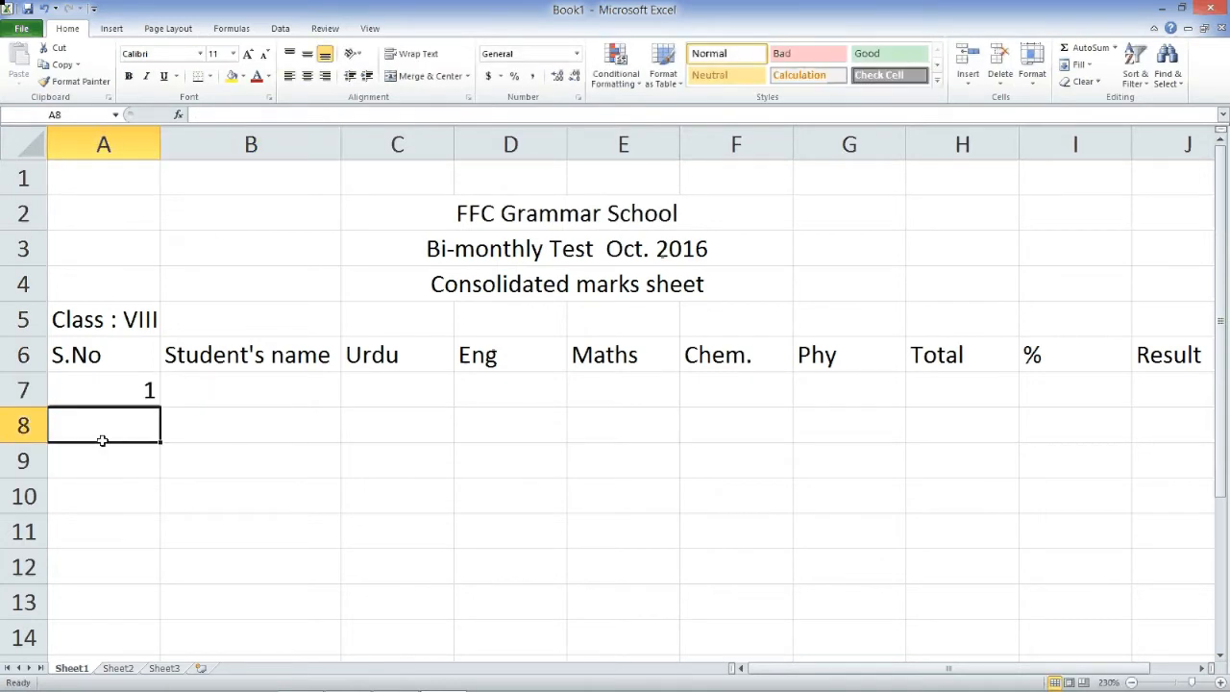
pyautogui.write('2')
pyautogui.click(108, 472)
pyautogui.write('3')
pyautogui.click(109, 494)
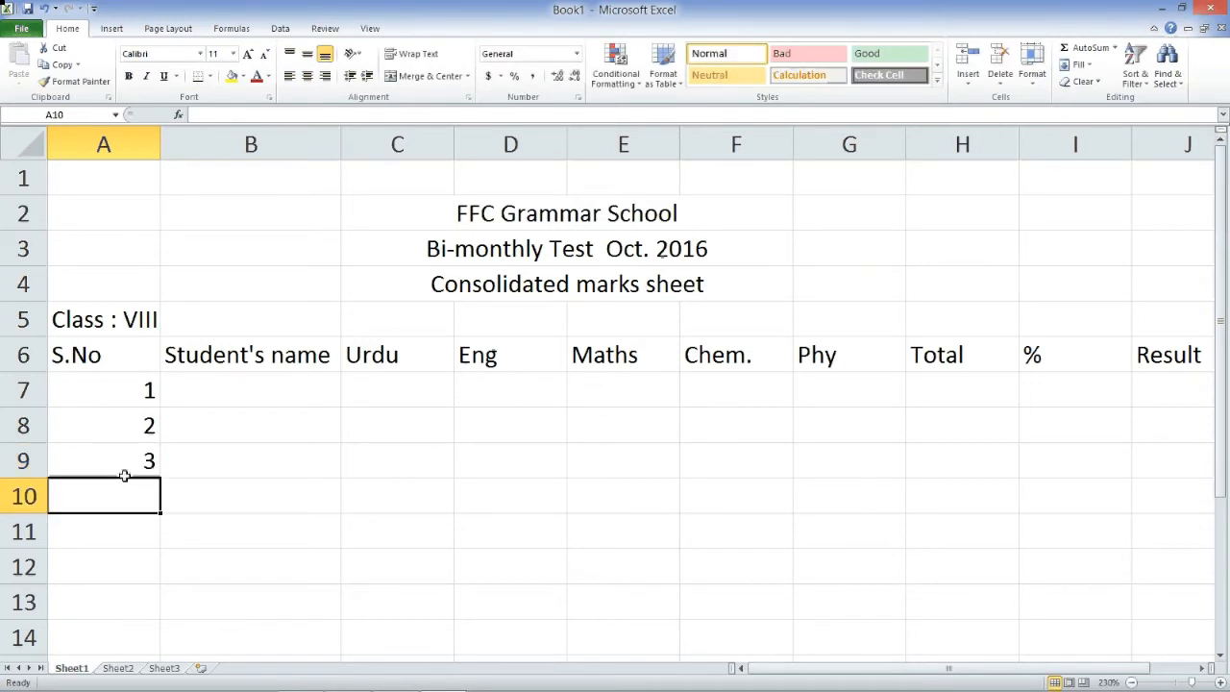
pyautogui.moveTo(143, 394); pyautogui.dragTo(158, 461)
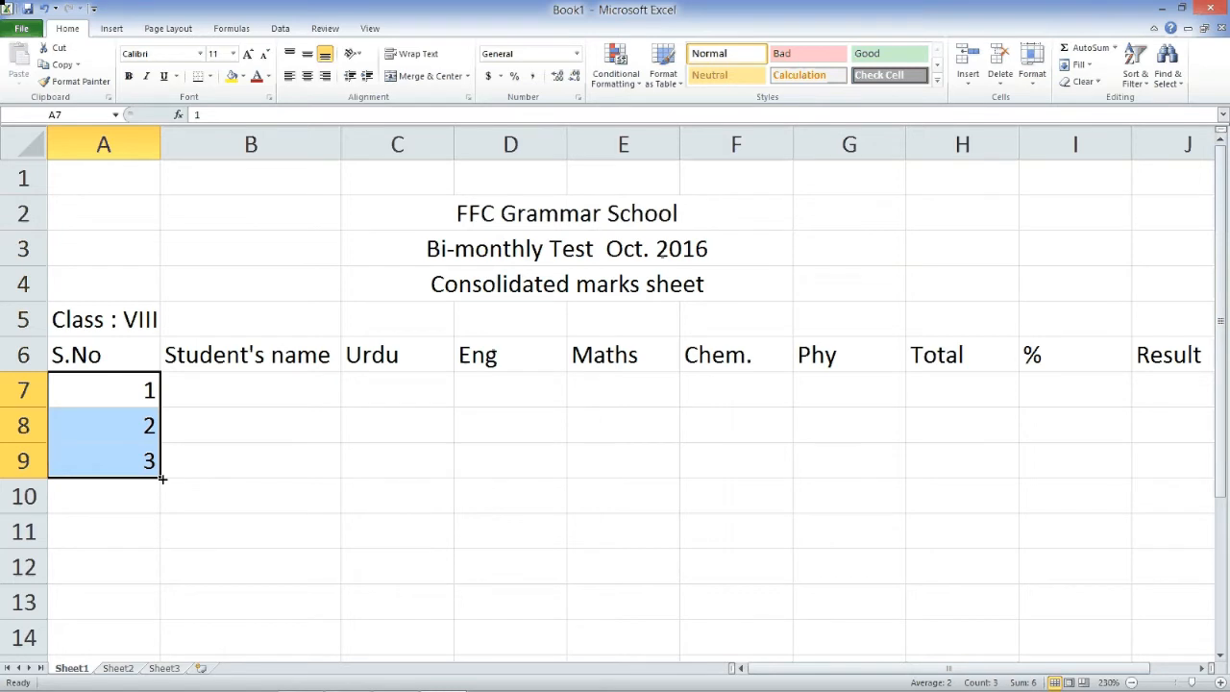
pyautogui.moveTo(161, 478); pyautogui.dragTo(144, 575)
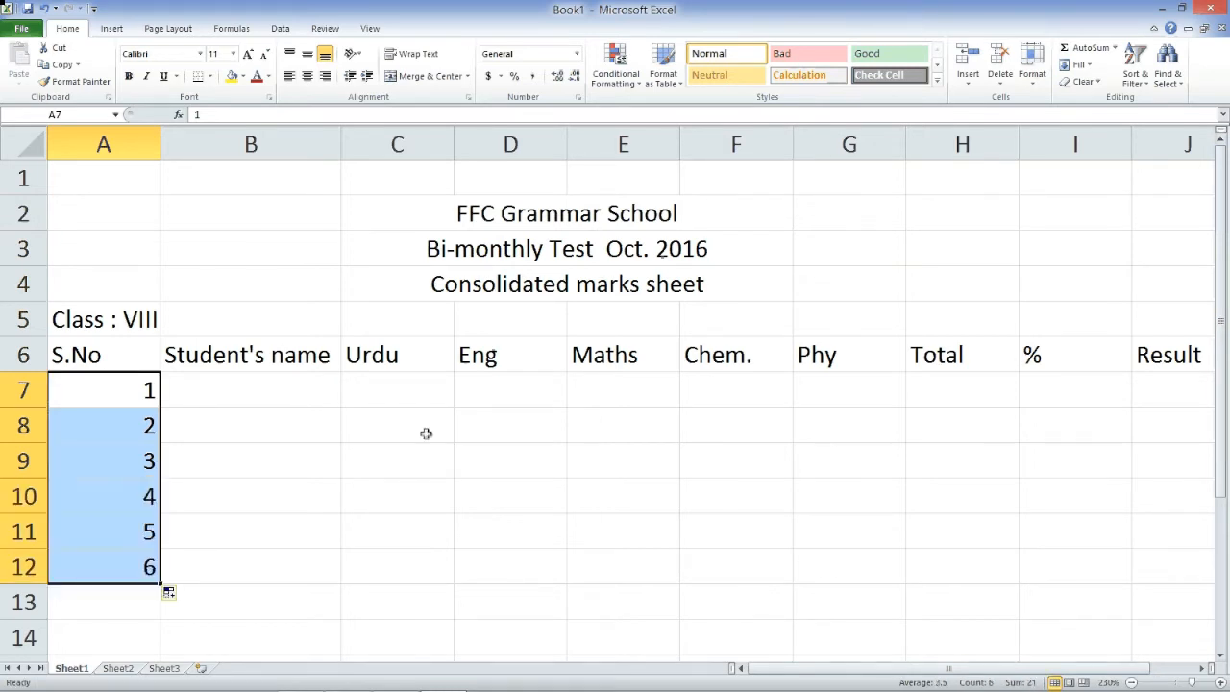
# - Type the first two students' names into B7 and B8
pyautogui.click(306, 404)
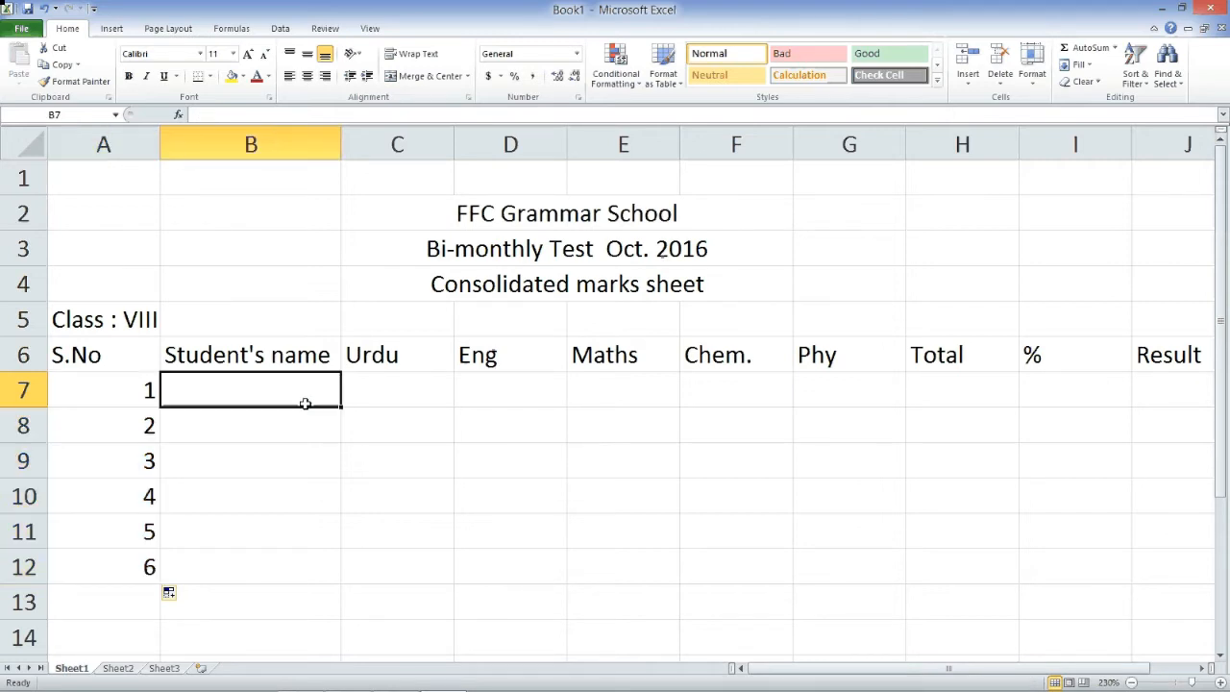
pyautogui.press('Return')
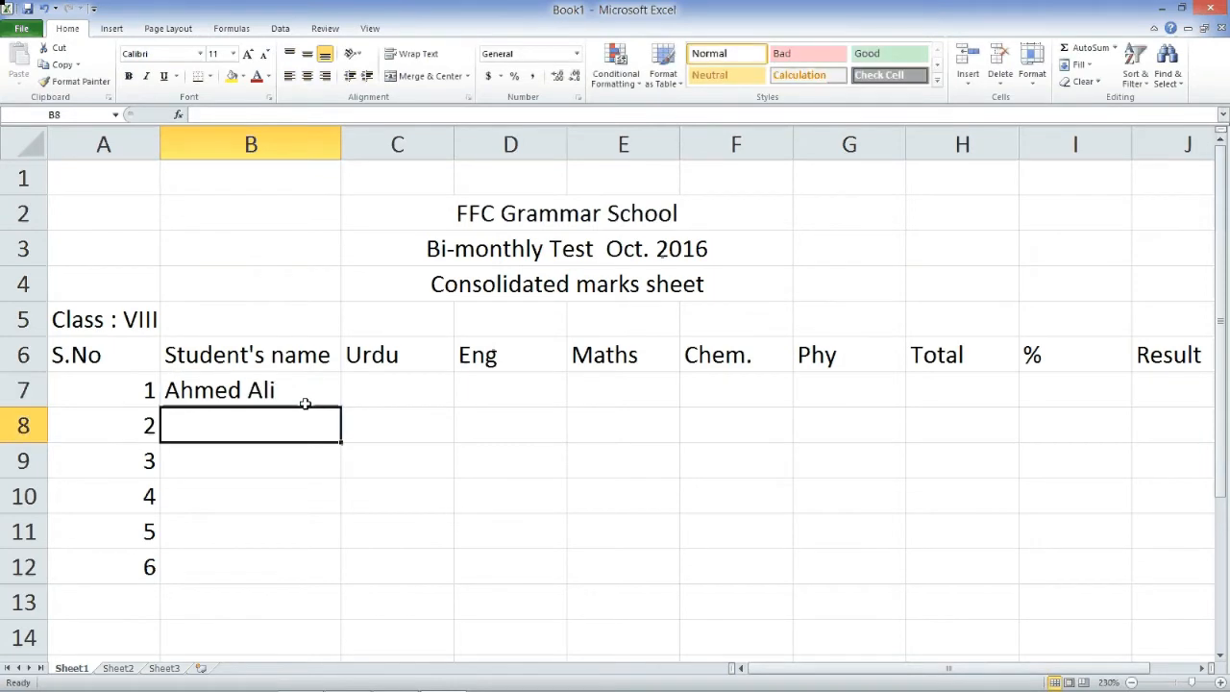
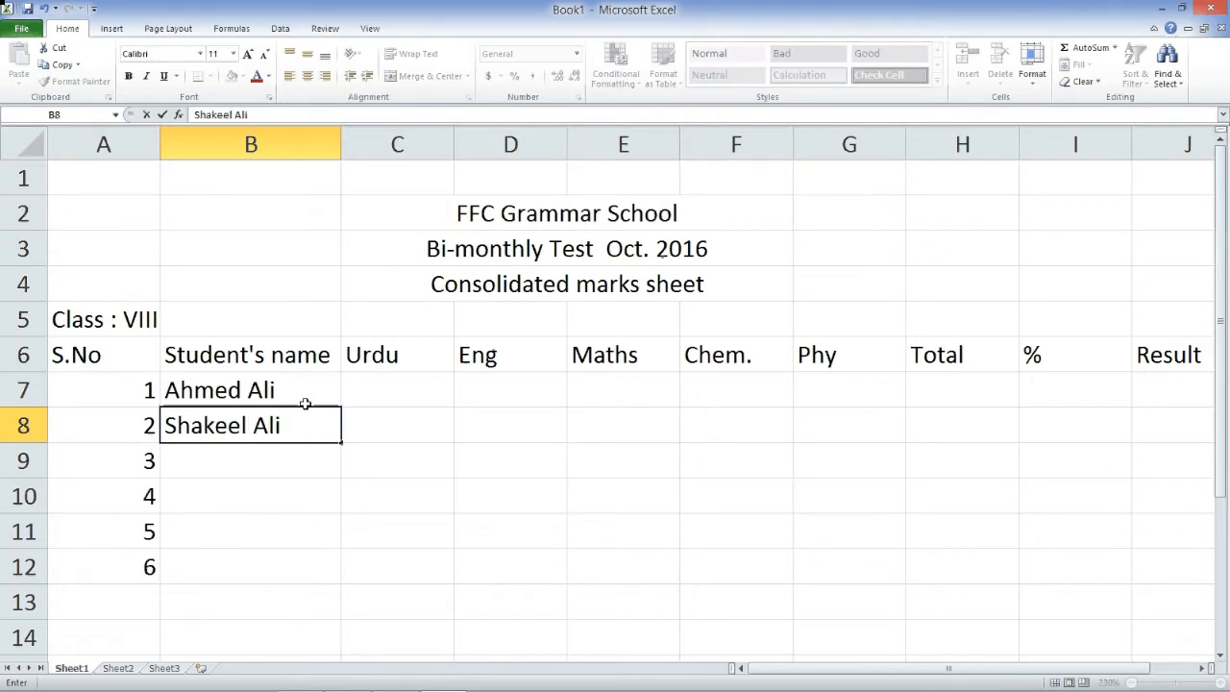
pyautogui.press('Return')
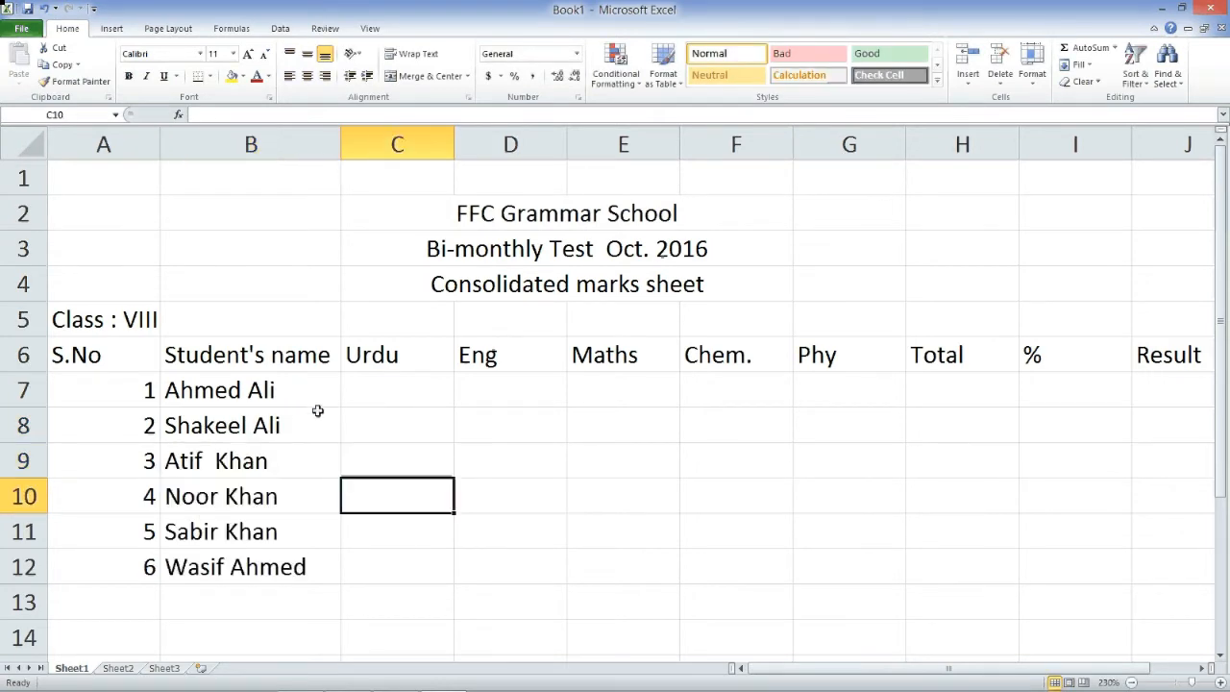
pyautogui.press('Up')
pyautogui.press('Up')
pyautogui.press('Up')
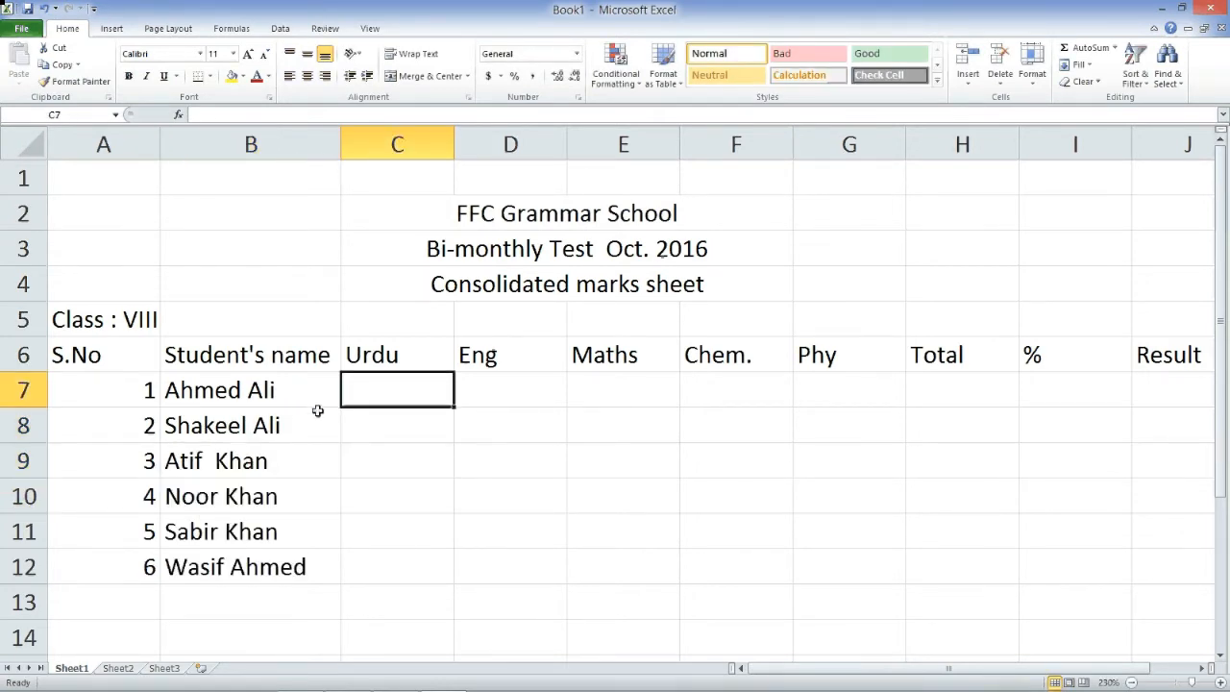
# - Enter the Urdu marks 55 and 65 and the Eng marks starting with 69
pyautogui.write('55')
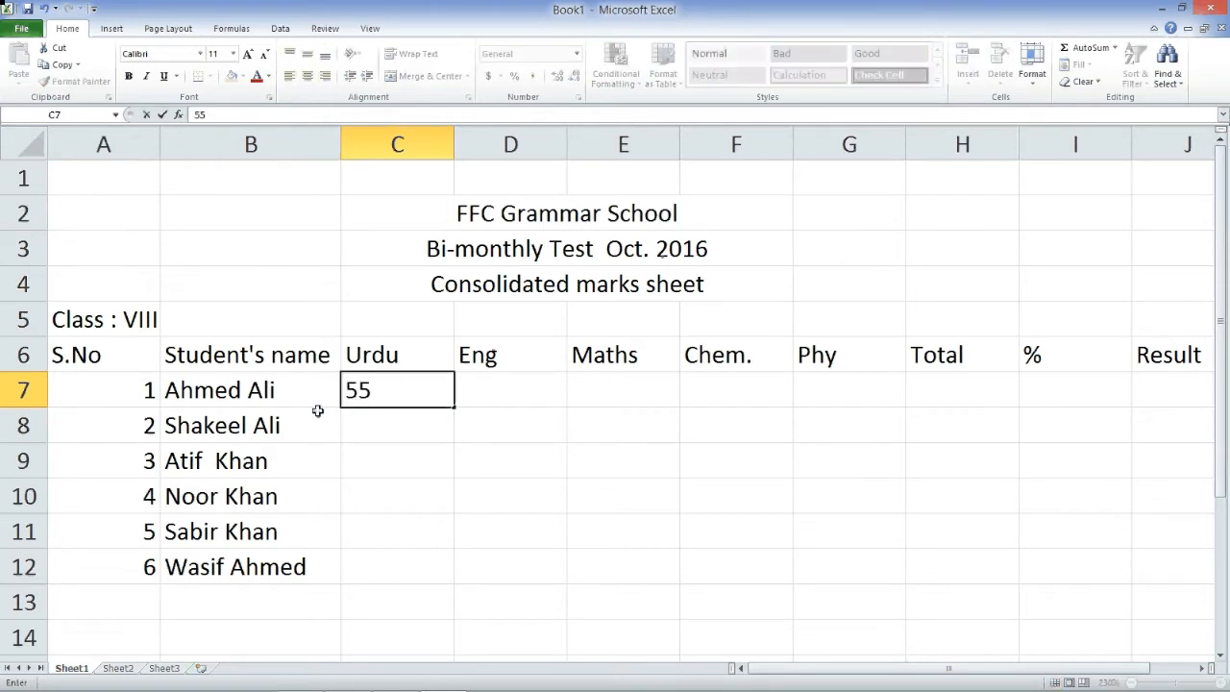
pyautogui.press('Return')
pyautogui.write('65')
pyautogui.press('Return')
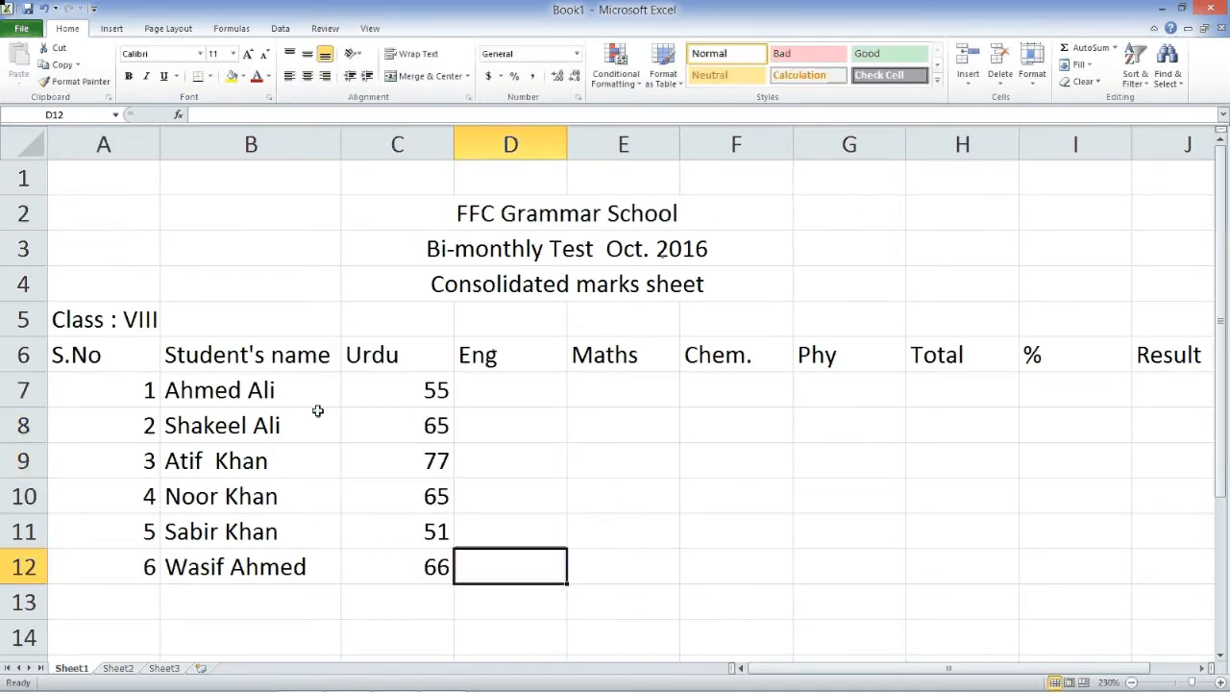
pyautogui.press('Up')
pyautogui.press('Up')
pyautogui.press('Up')
pyautogui.press('Up')
pyautogui.press('Up')
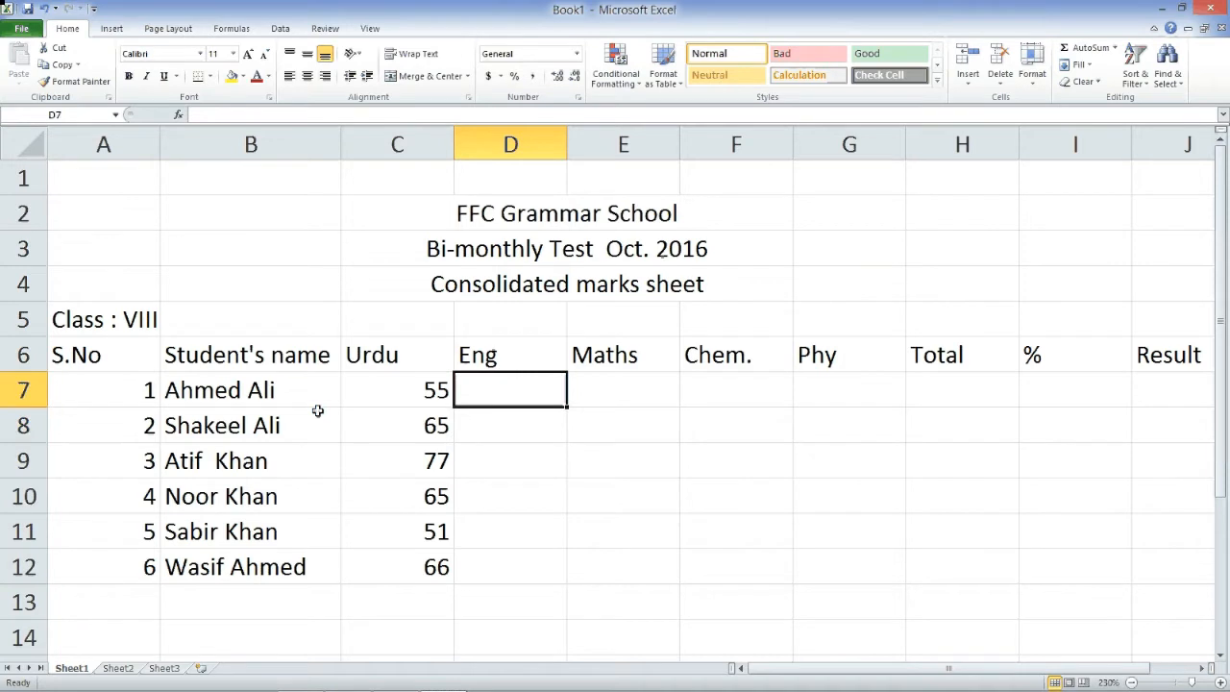
pyautogui.write('69')
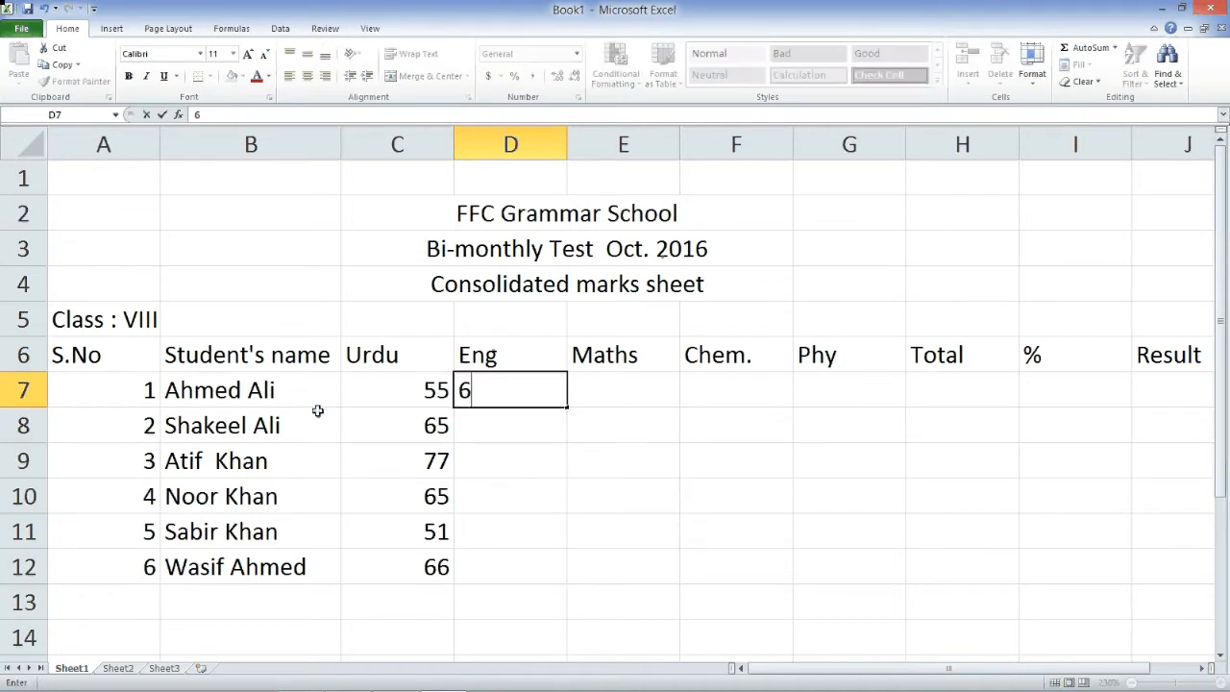
pyautogui.press('Return')
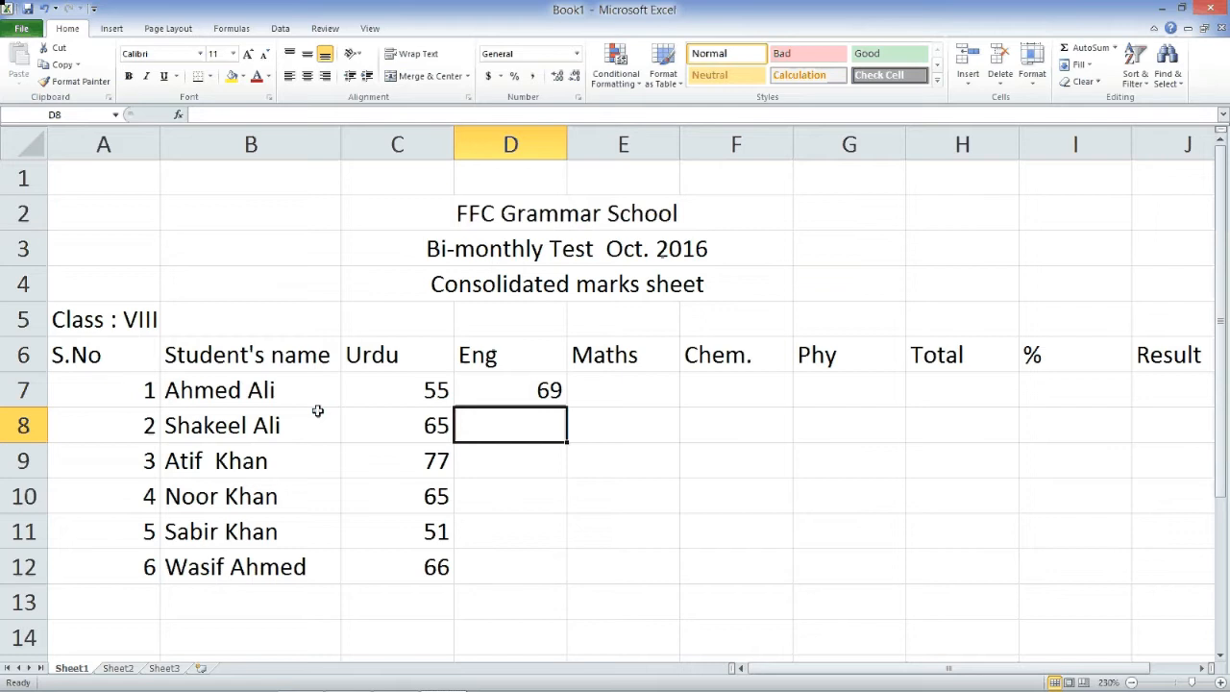
pyautogui.write('7')
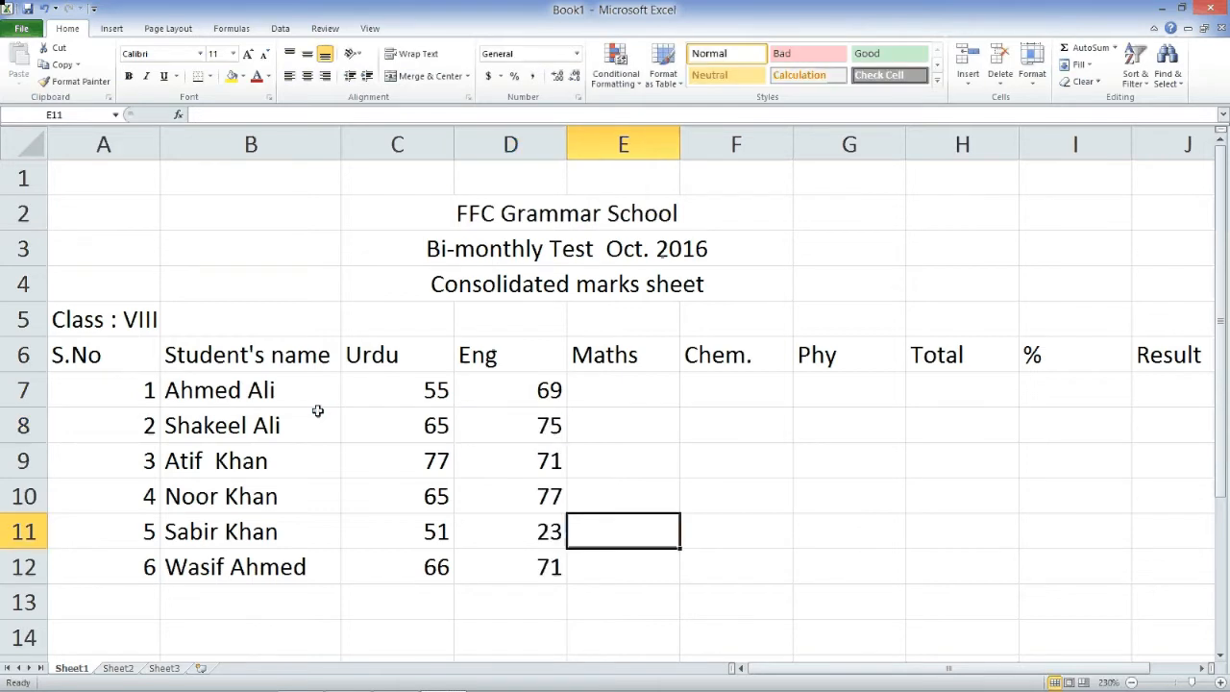
pyautogui.press('Up')
pyautogui.press('Up')
pyautogui.press('Up')
pyautogui.press('Up')
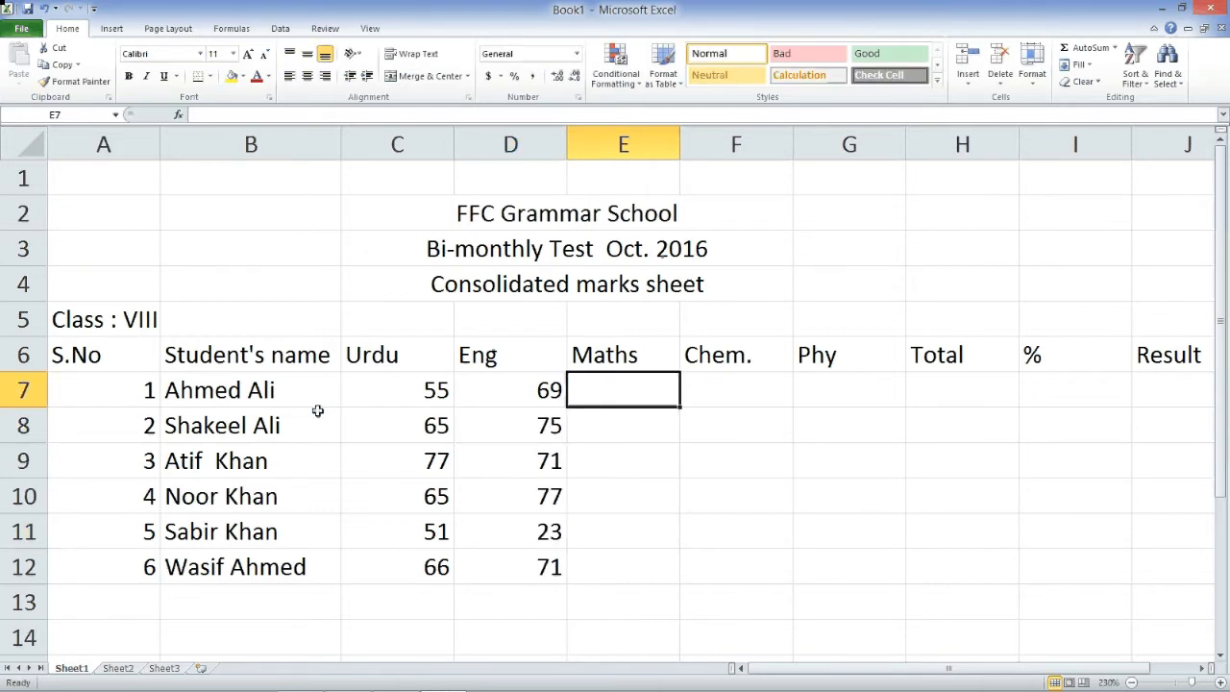
# - Enter the Maths marks 54 and 54 and the Chem. marks 66 and 88
pyautogui.write('54')
pyautogui.press('Return')
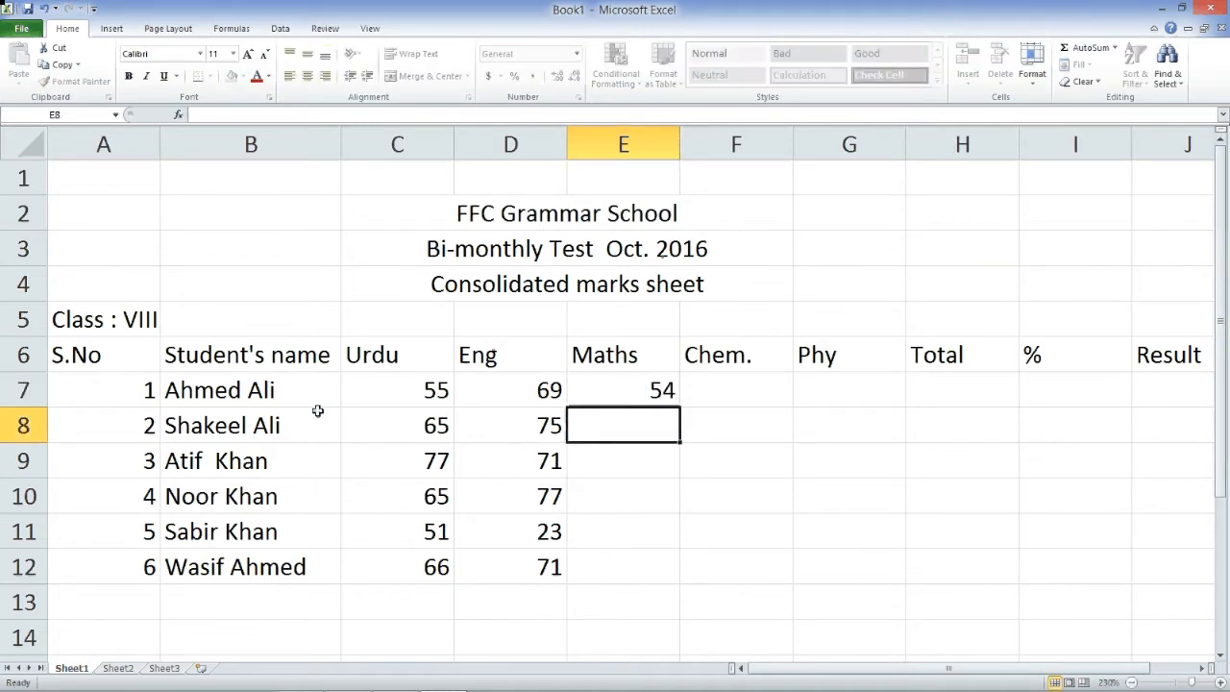
pyautogui.write('54')
pyautogui.press('Return')
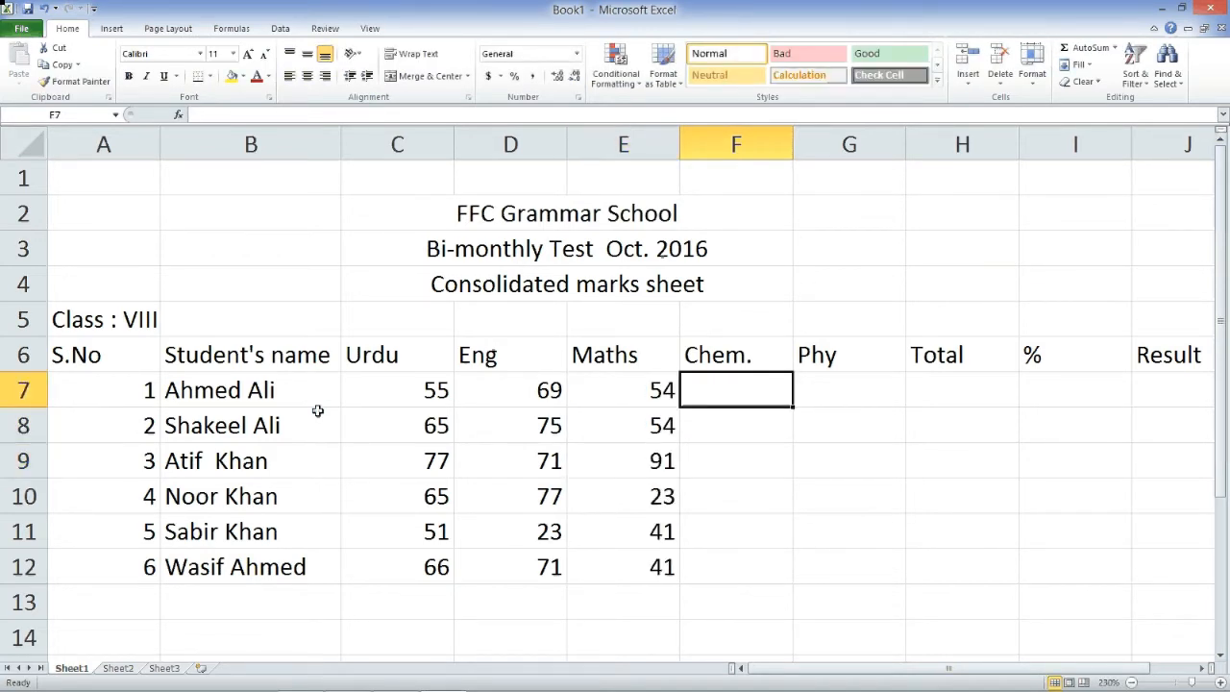
pyautogui.write('66')
pyautogui.press('Return')
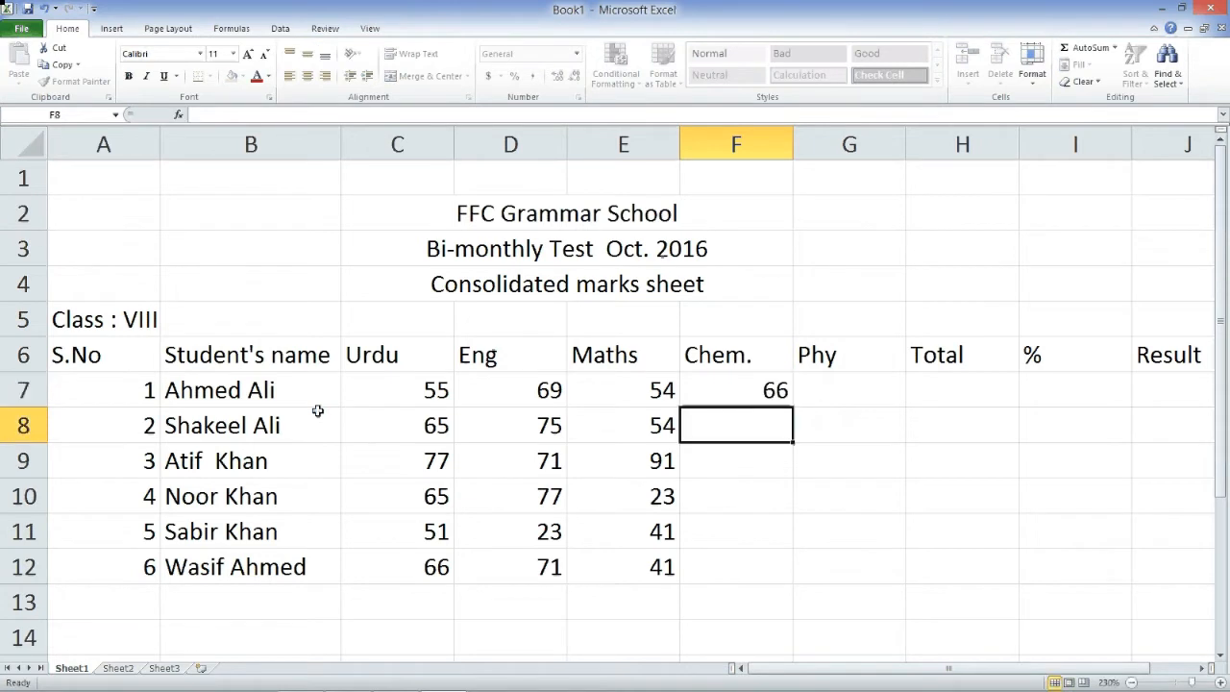
pyautogui.write('88')
pyautogui.press('Return')
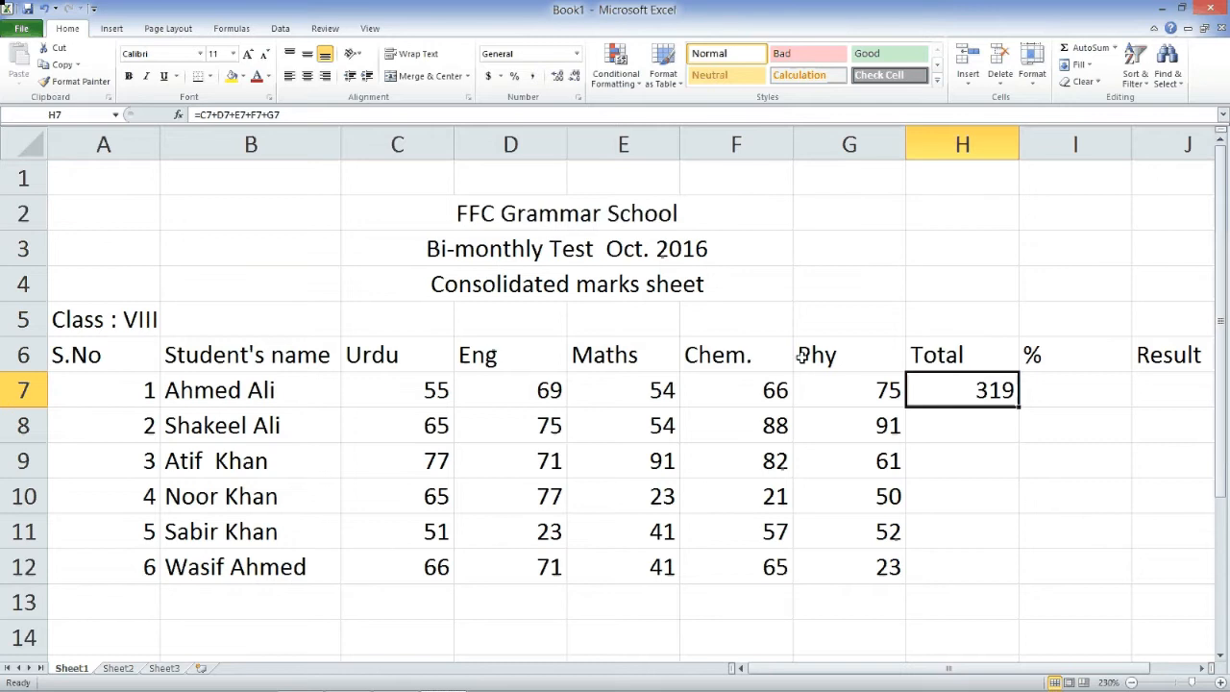
# - Replace H7's total with =sum(C7:G7), keeping the result 319
pyautogui.write('=')
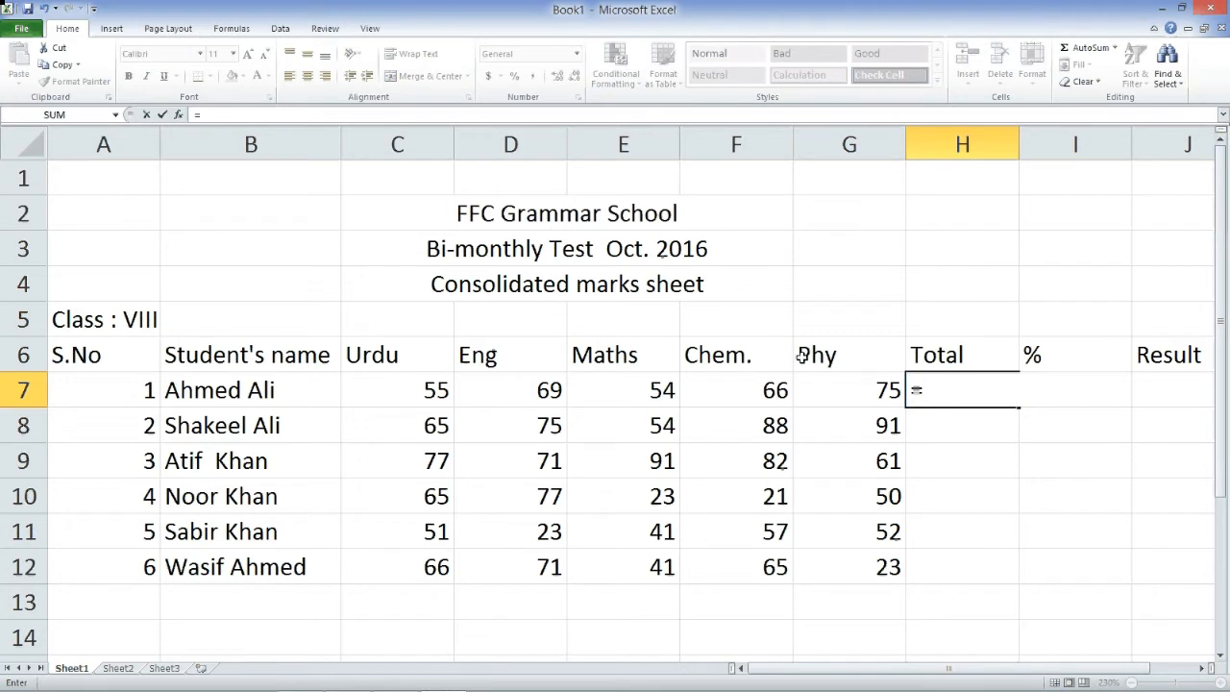
pyautogui.write('su')
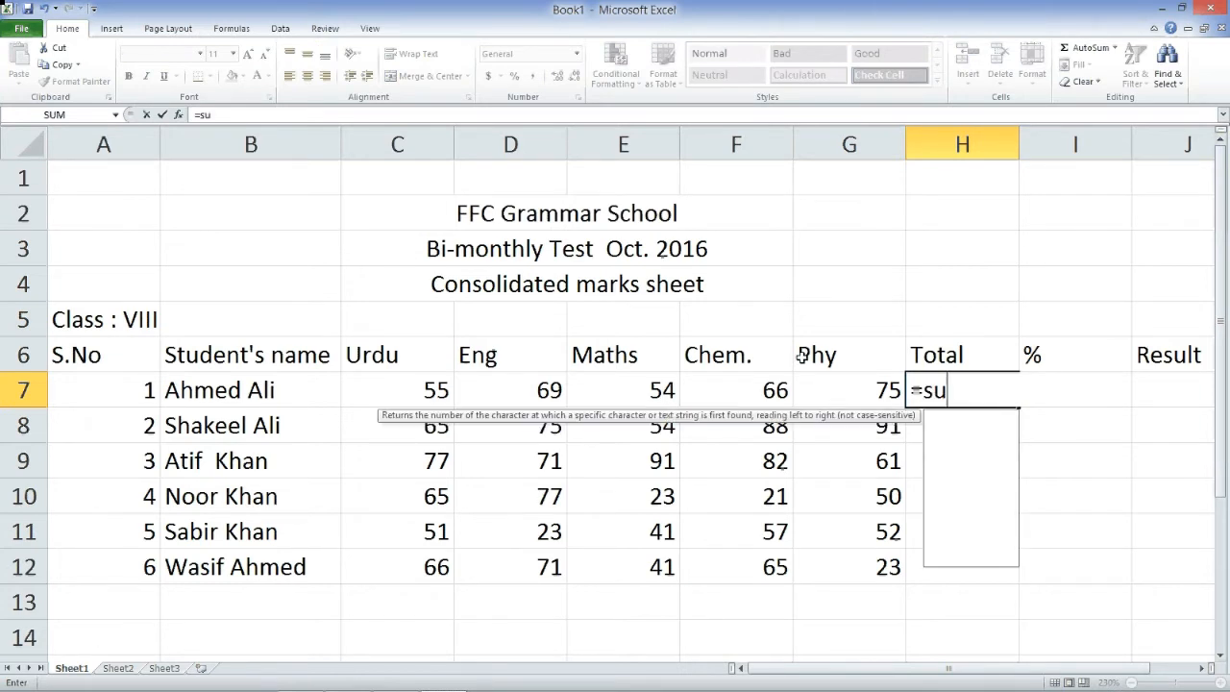
pyautogui.write('m')
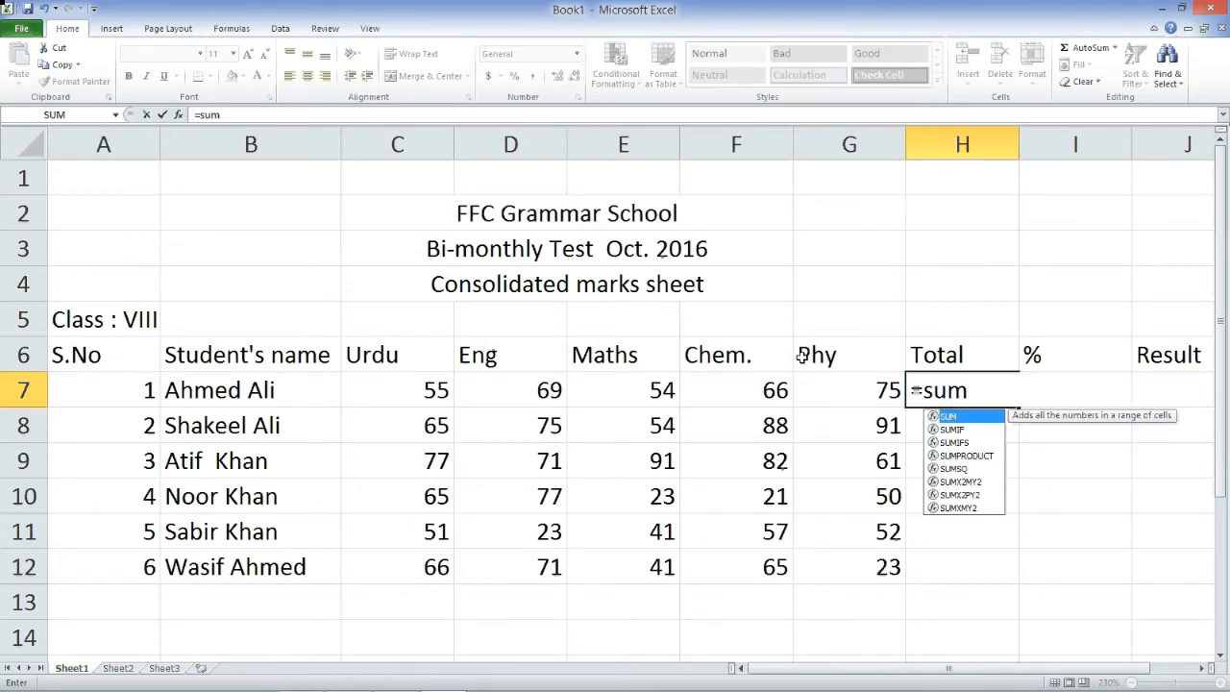
pyautogui.write('*')
pyautogui.press('BackSpace')
pyautogui.write('(')
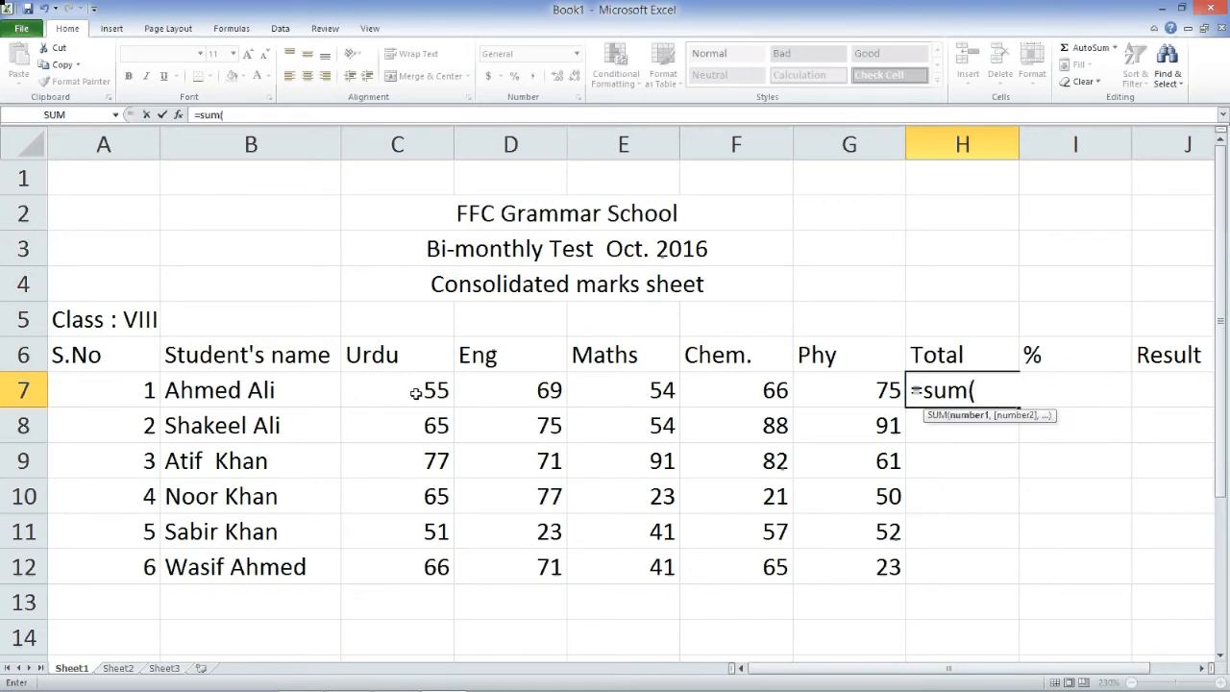
pyautogui.moveTo(415, 393); pyautogui.dragTo(852, 391)
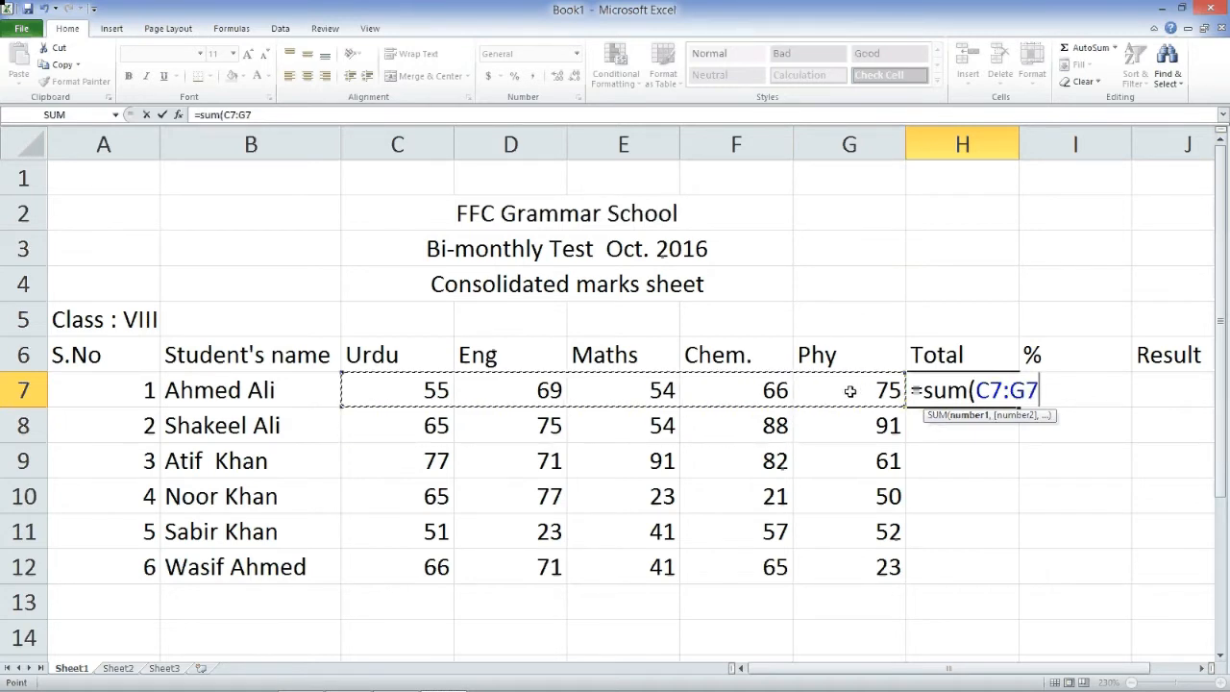
pyautogui.write(')')
pyautogui.press('Return')
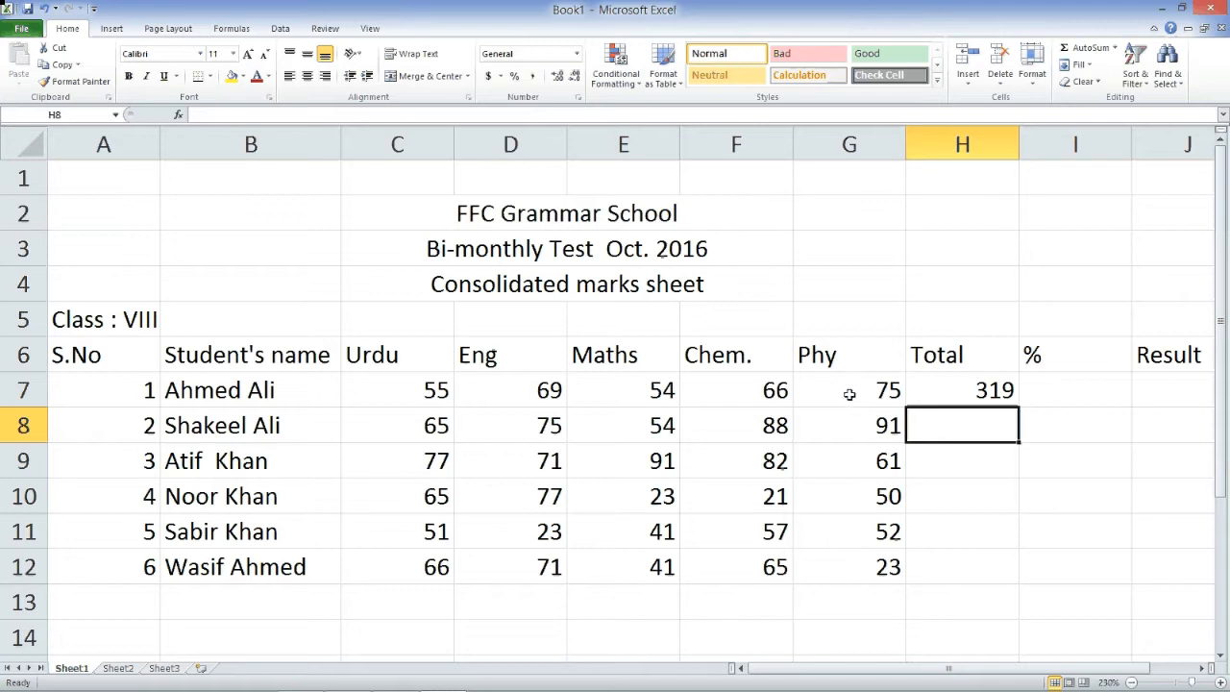
# - Copy H7's SUM formula into H8:H12 so every student gets a total
pyautogui.click(967, 392)
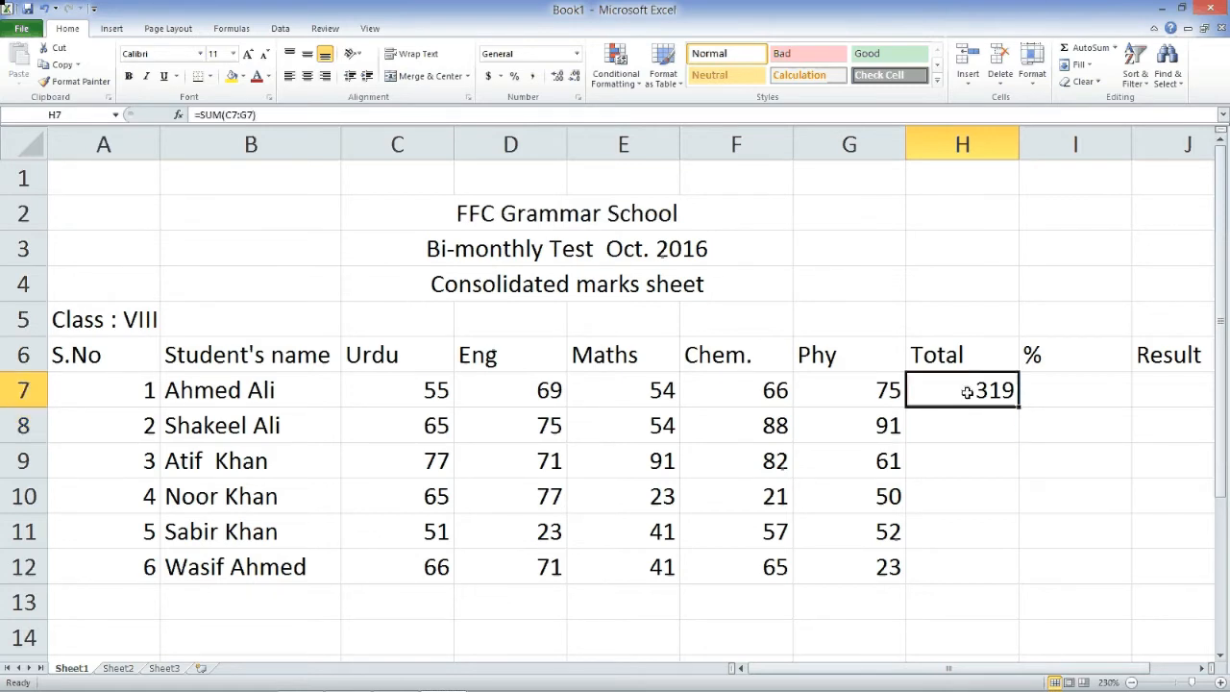
pyautogui.hotkey('ctrl', 'c')
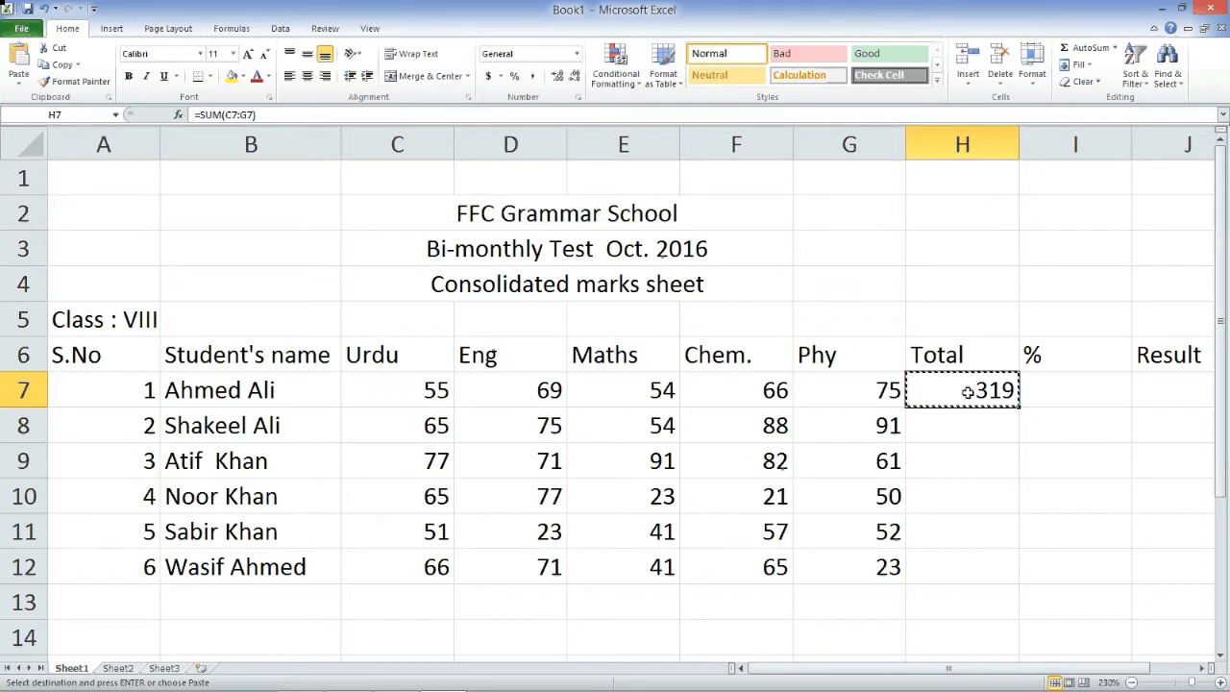
pyautogui.click(997, 437)
pyautogui.moveTo(996, 437); pyautogui.dragTo(989, 568)
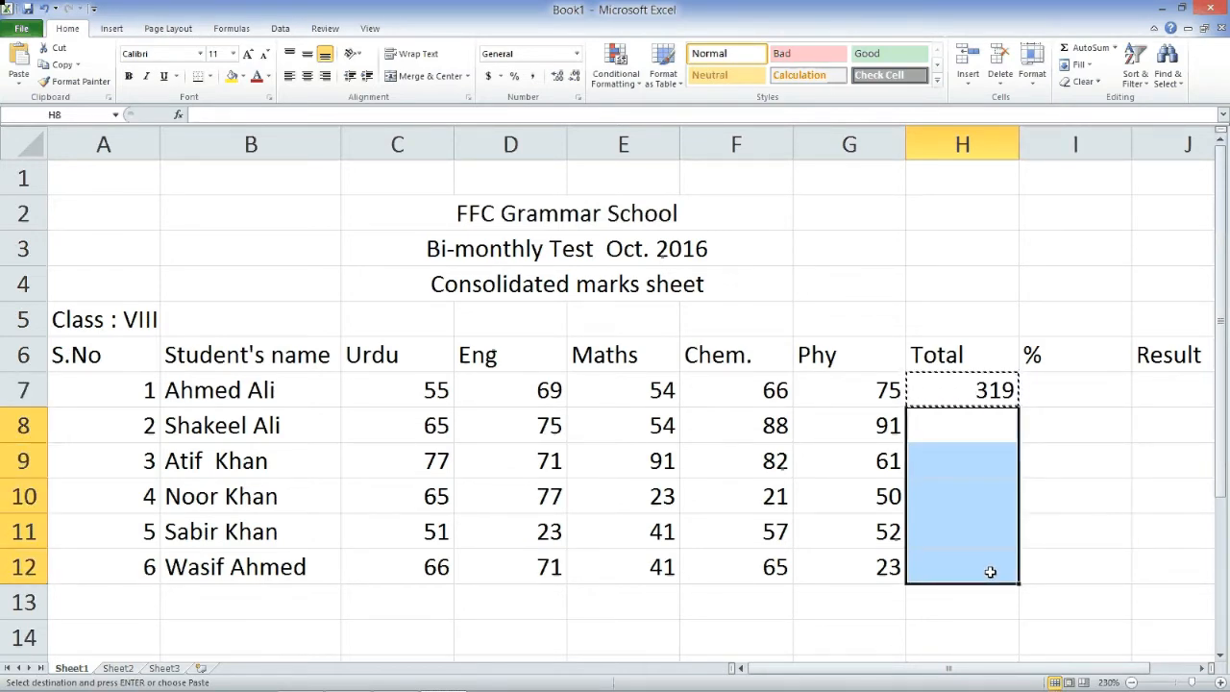
pyautogui.hotkey('ctrl', 'v')
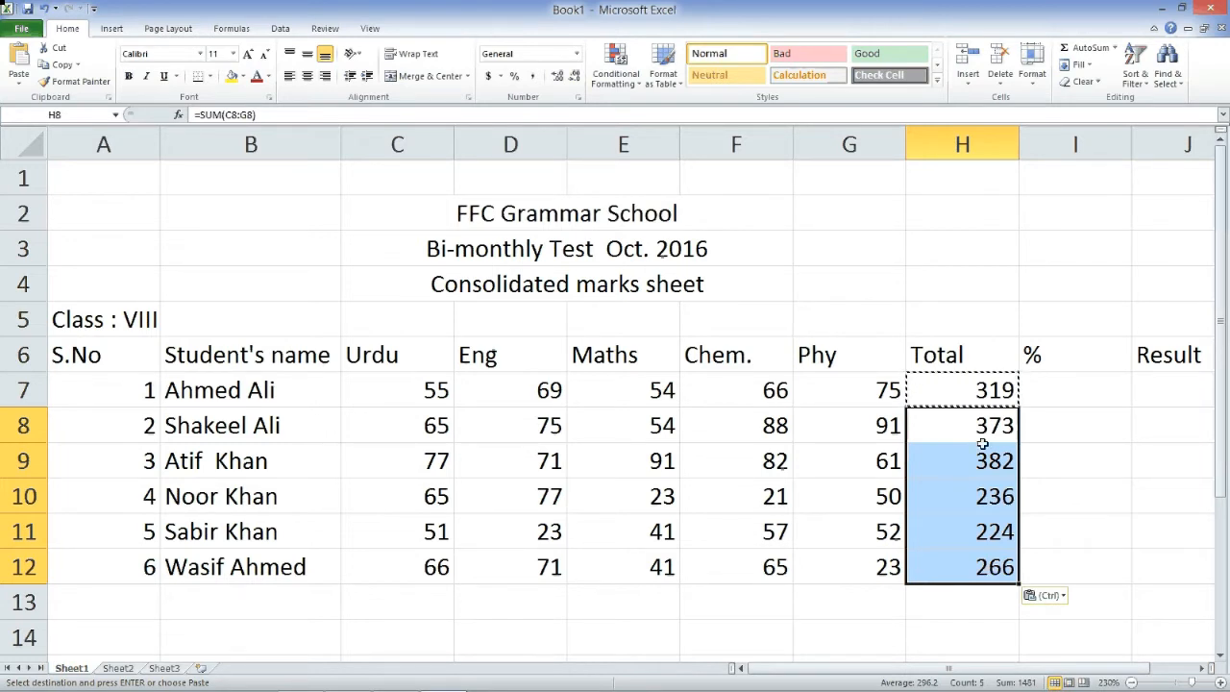
pyautogui.click(972, 393)
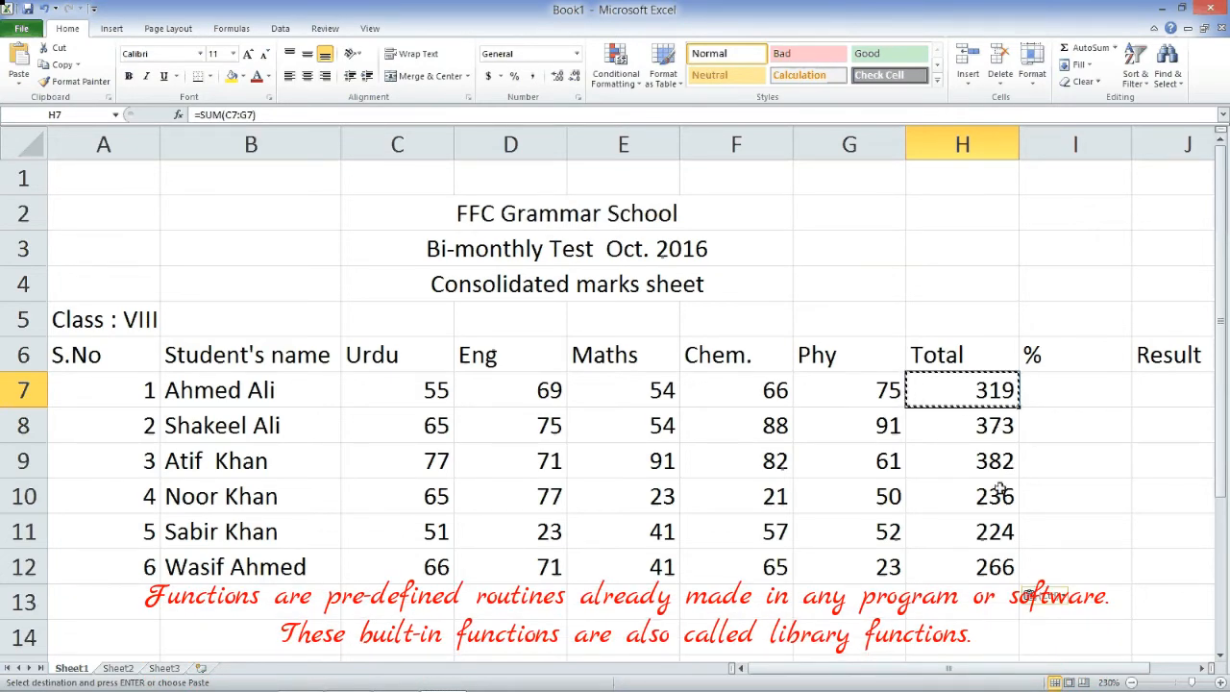
pyautogui.click(1015, 534)
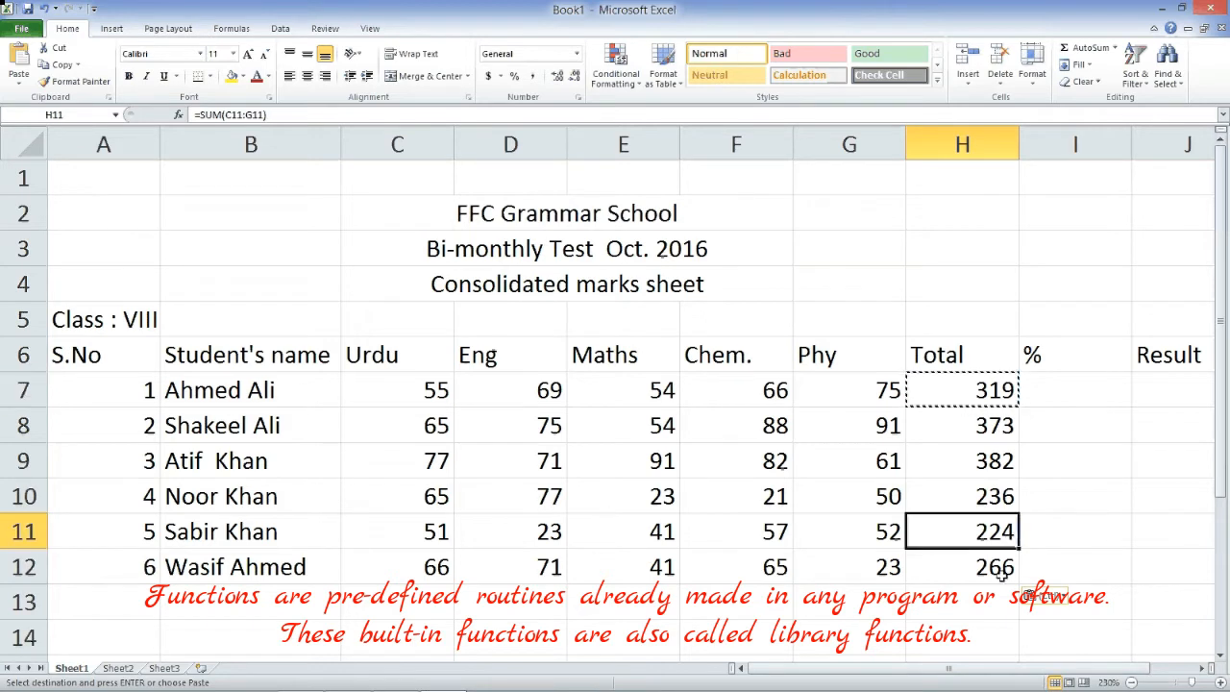
pyautogui.click(1003, 571)
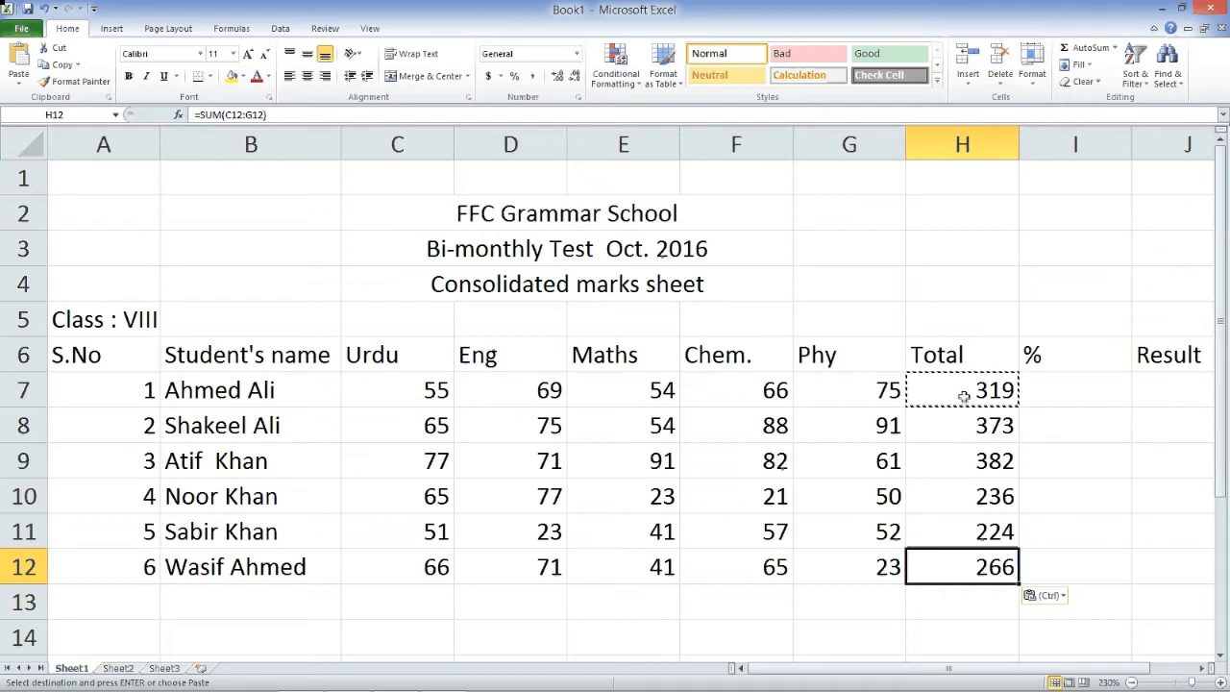
pyautogui.click(974, 432)
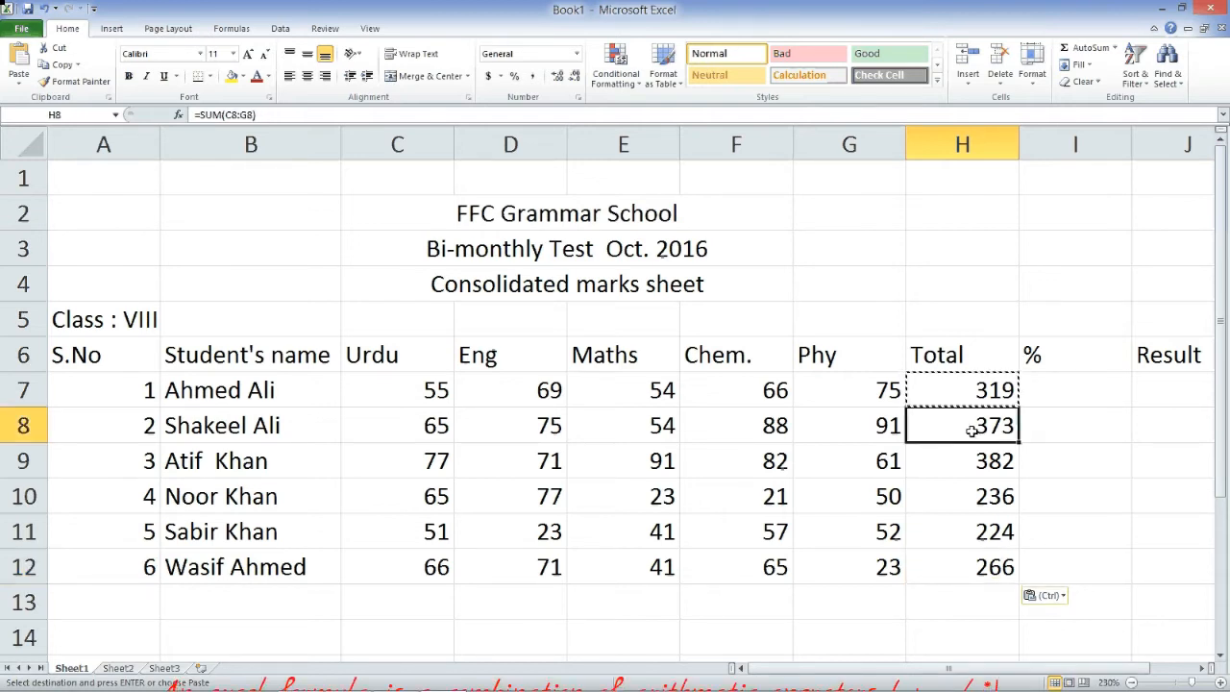
pyautogui.click(989, 466)
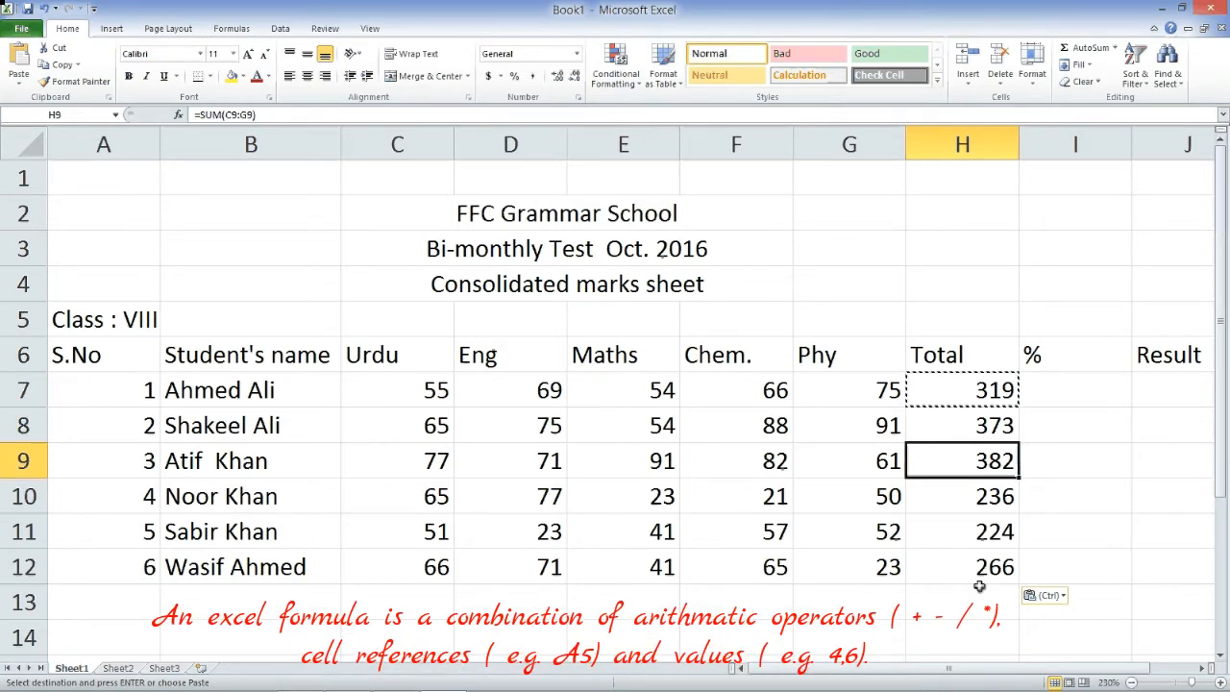
pyautogui.click(1071, 395)
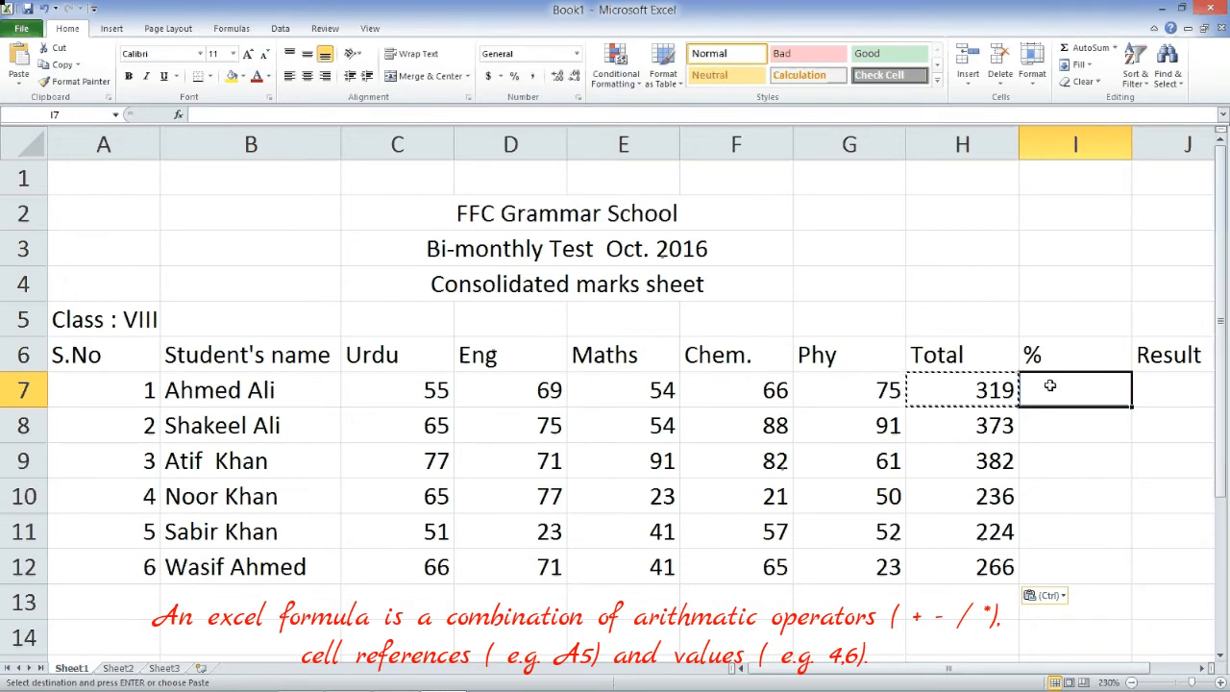
# - Enter =(H7/500)*100 in I7 to get the first student's percentage of 63.8
pyautogui.write('=')
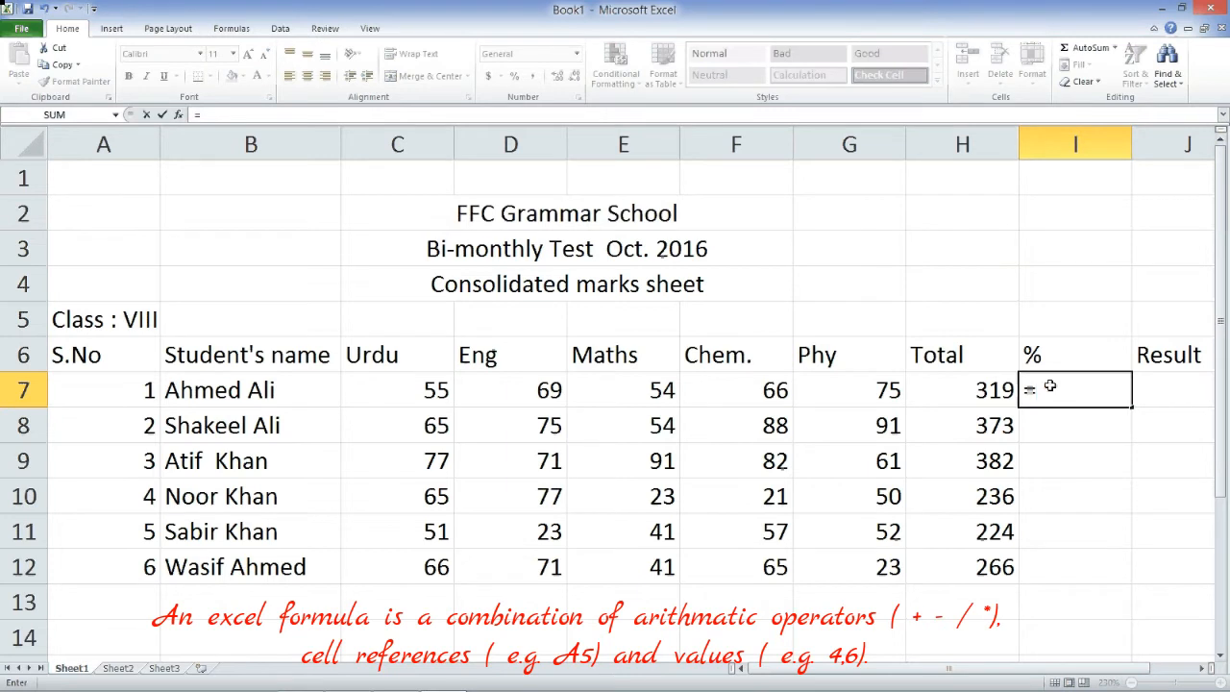
pyautogui.click(976, 391)
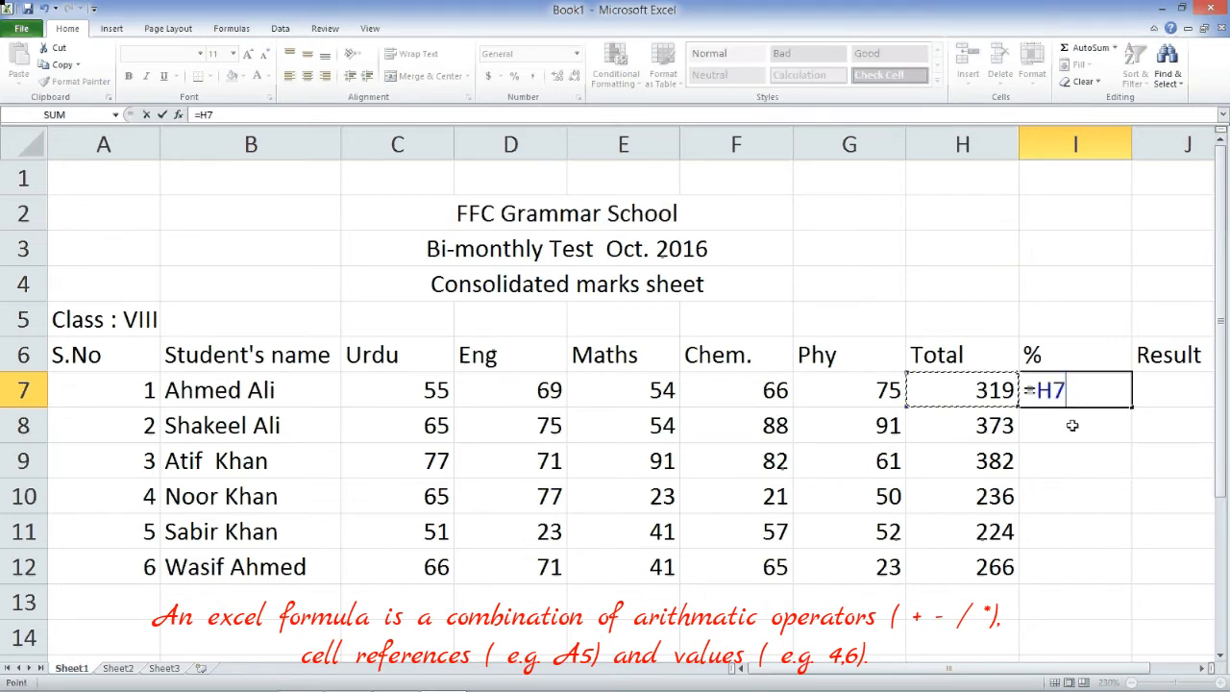
pyautogui.write('/5')
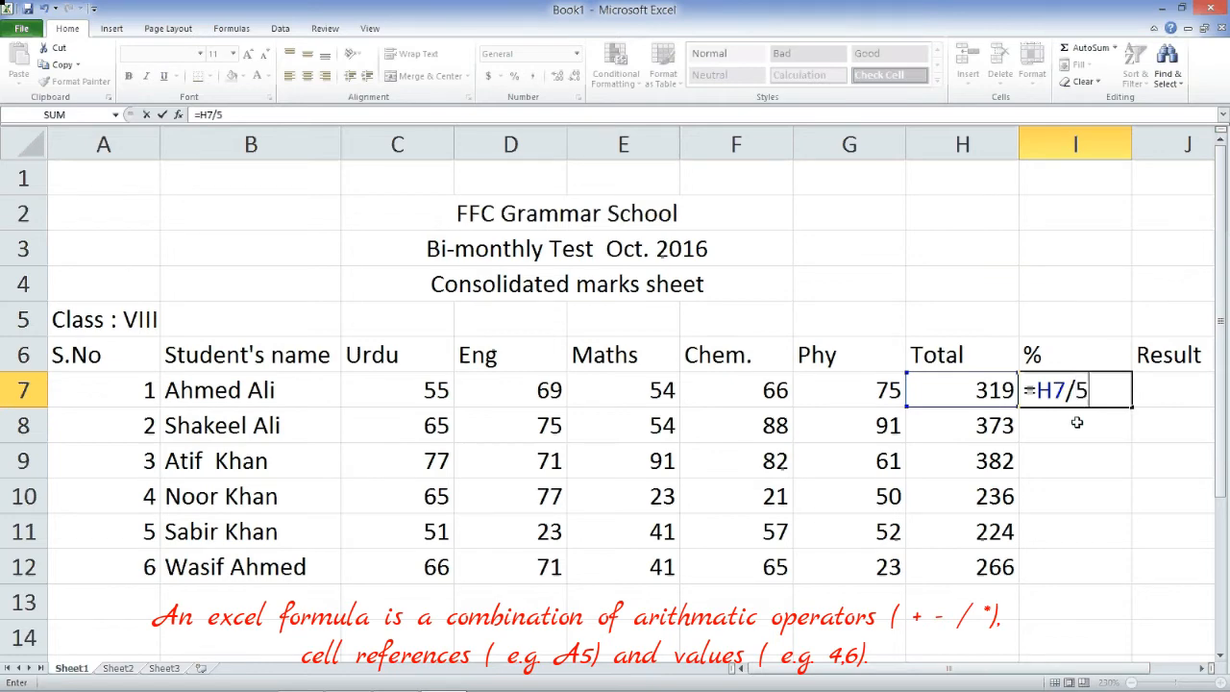
pyautogui.write('00')
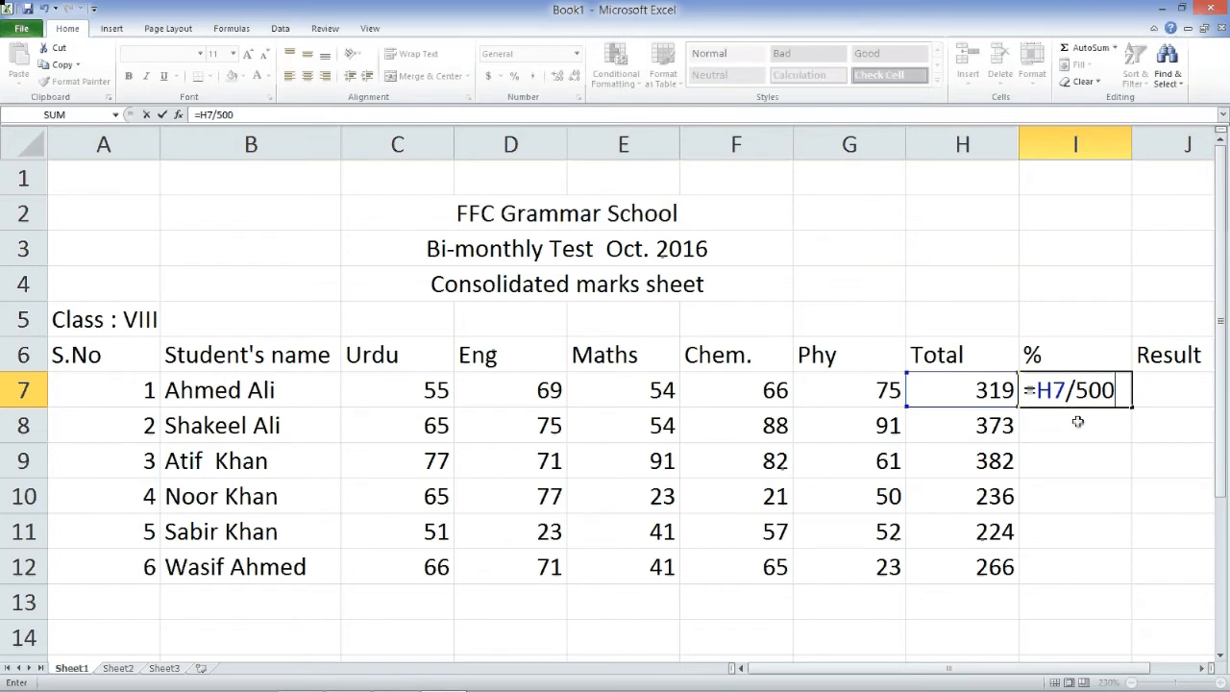
pyautogui.write(')')
pyautogui.doubleClick(1094, 391)
pyautogui.click(1044, 394)
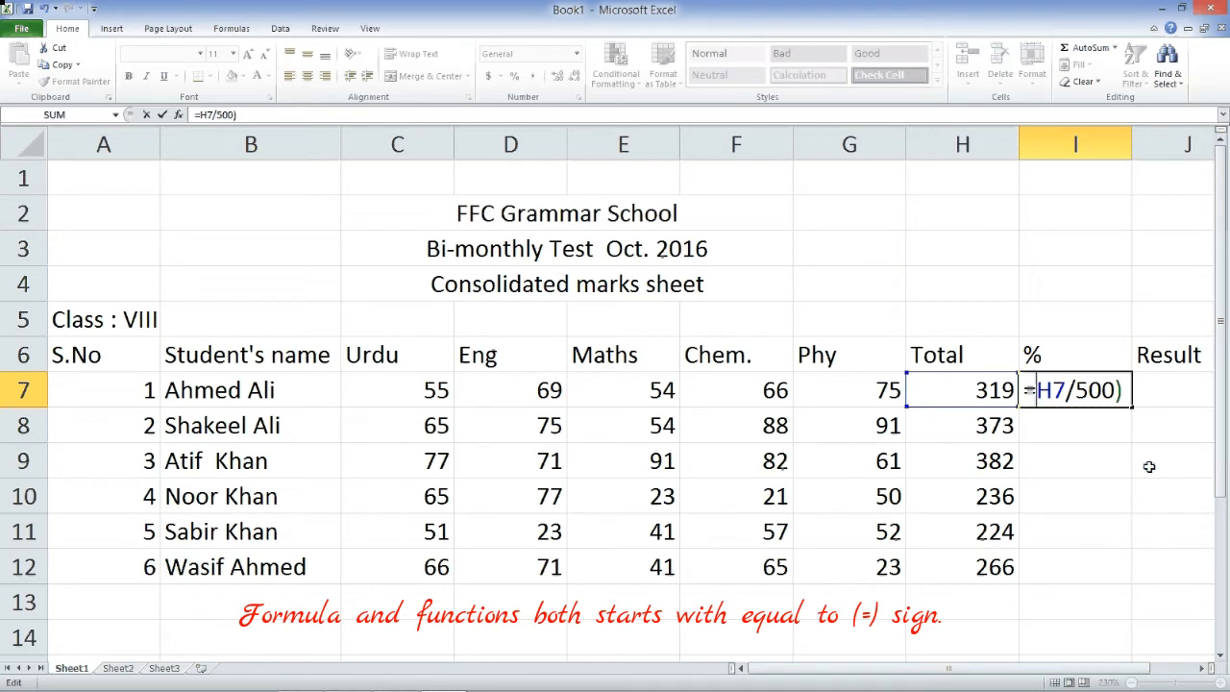
pyautogui.write('(')
pyautogui.press('Right')
pyautogui.press('Right')
pyautogui.press('Right')
pyautogui.press('Right')
pyautogui.press('Right')
pyautogui.press('Right')
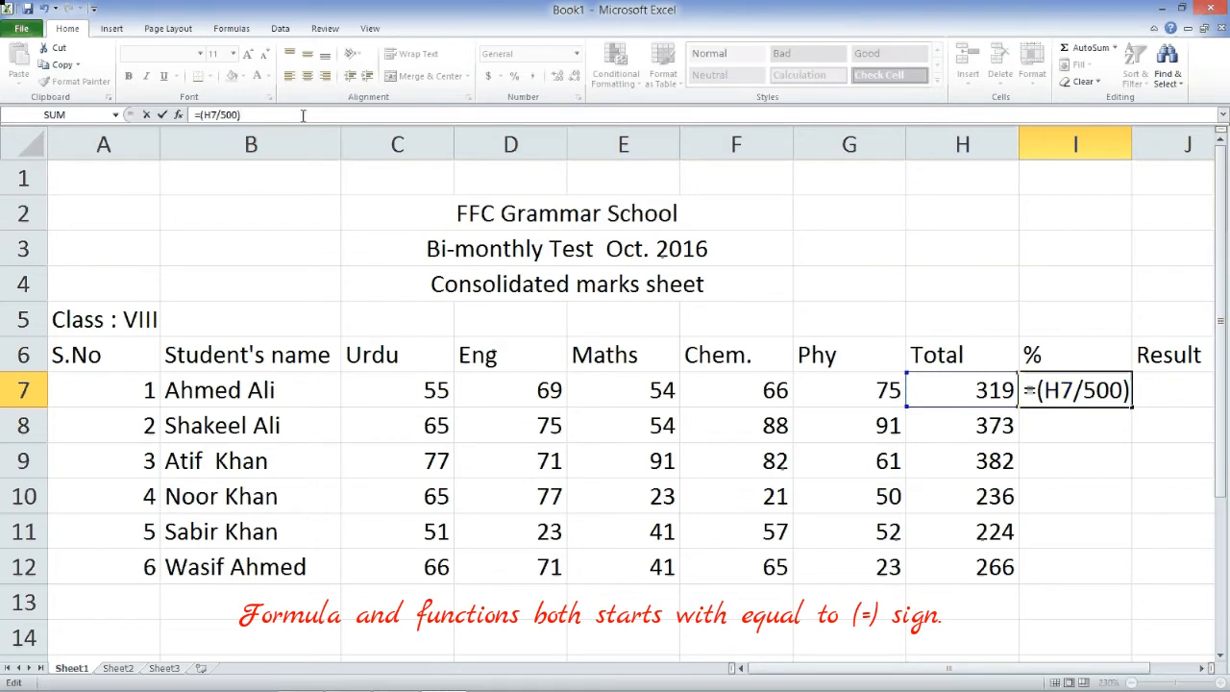
pyautogui.write('*100')
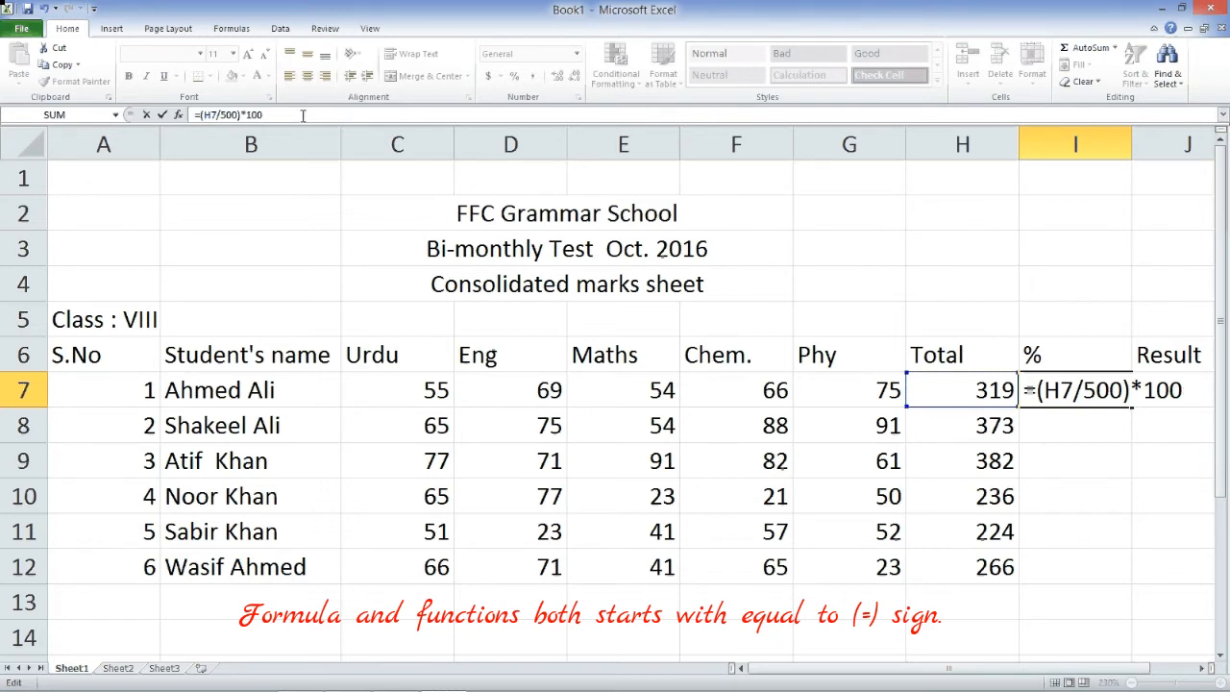
pyautogui.press('Return')
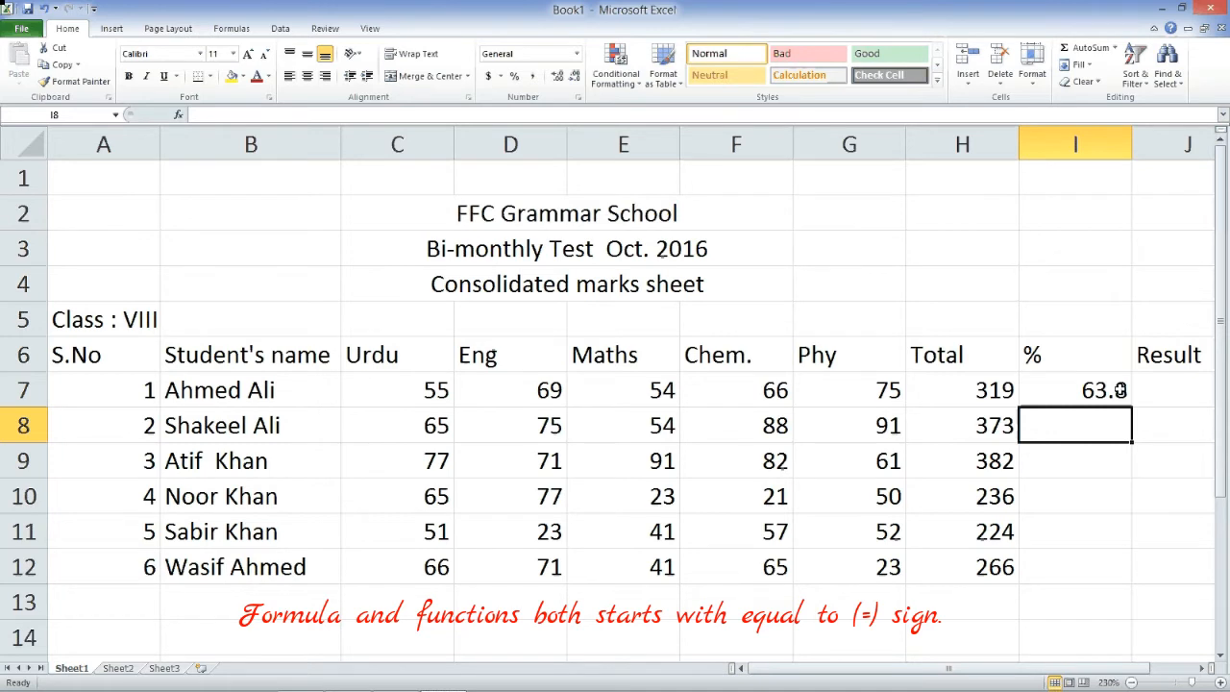
pyautogui.click(1120, 389)
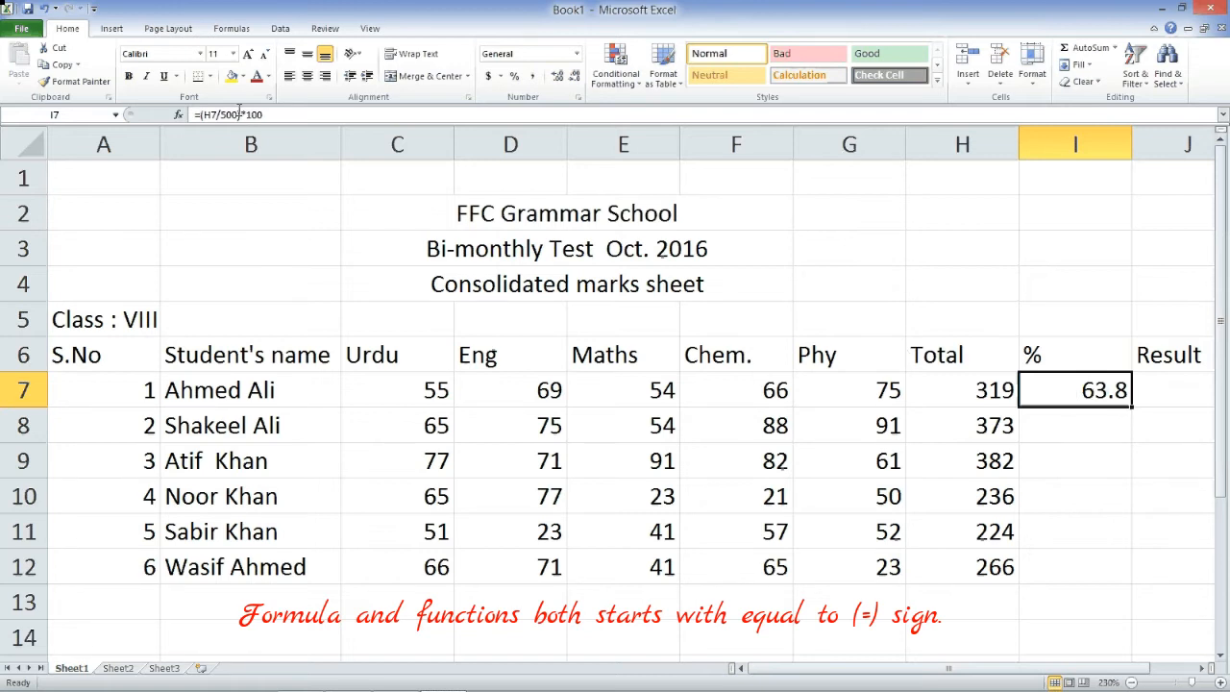
pyautogui.moveTo(239, 114); pyautogui.dragTo(296, 120)
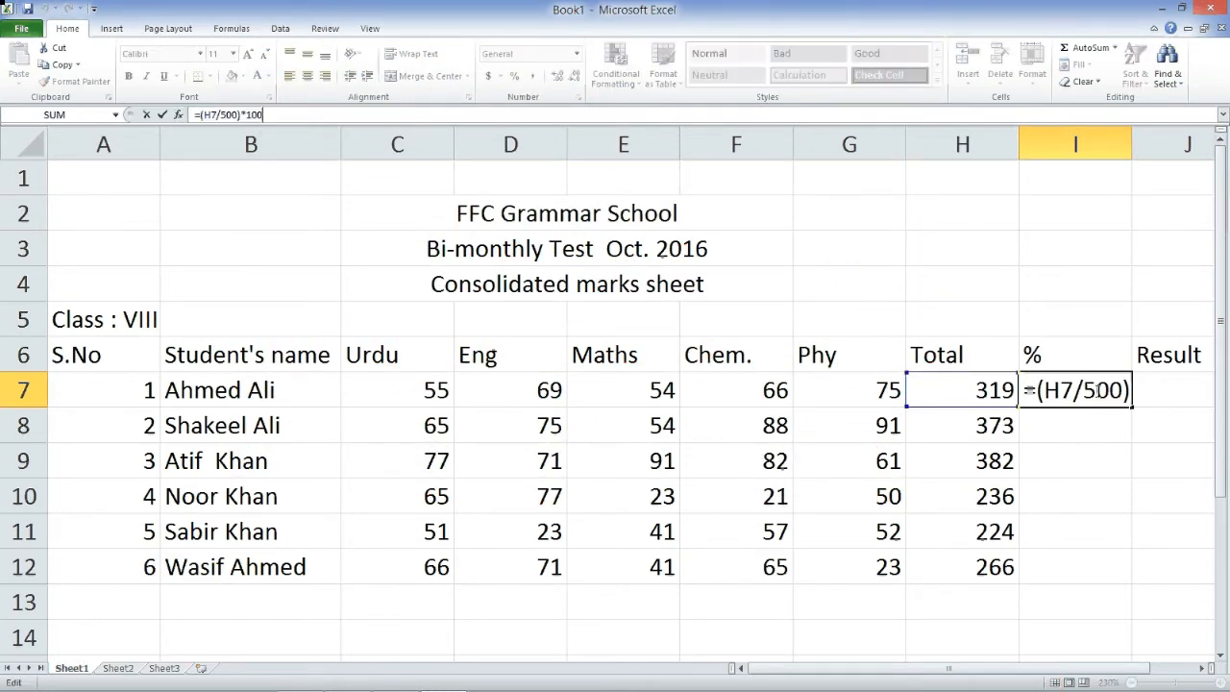
pyautogui.press('Return')
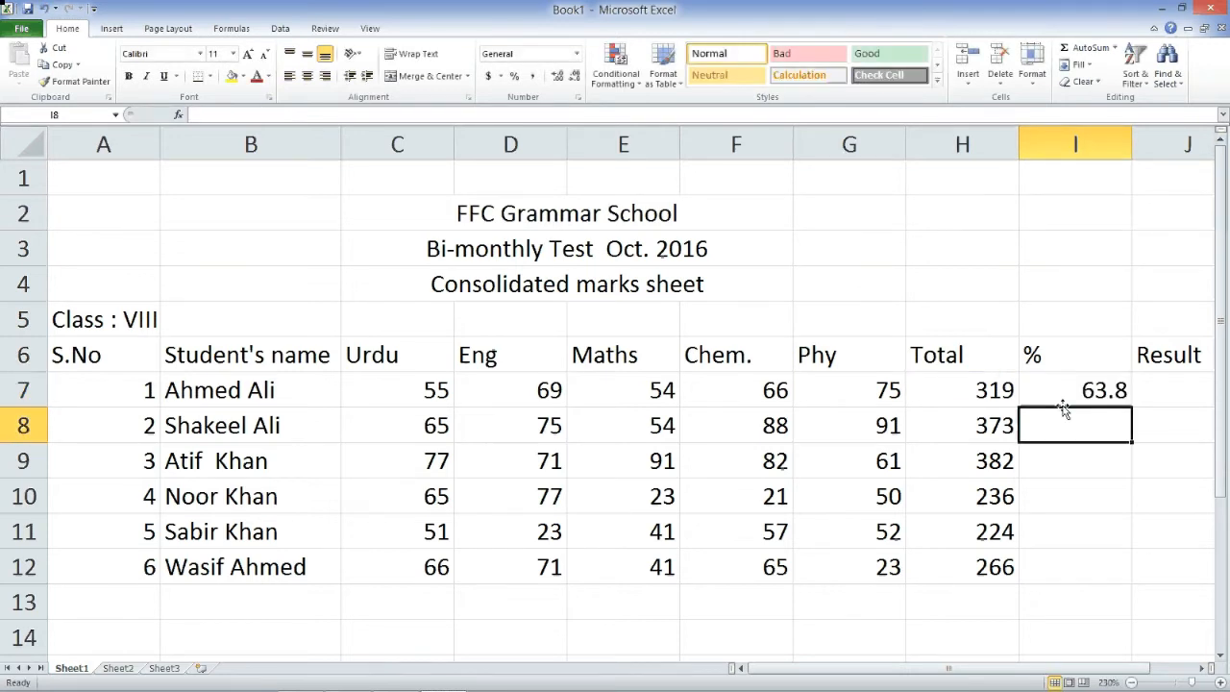
pyautogui.click(1077, 391)
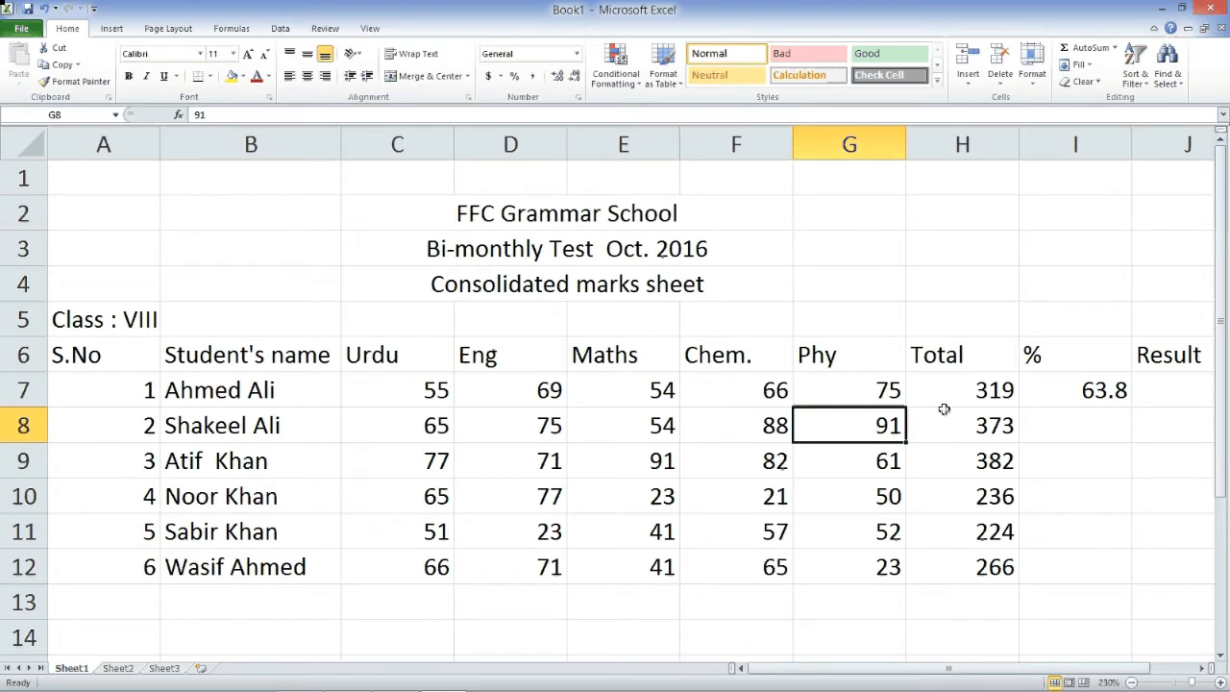
pyautogui.click(992, 397)
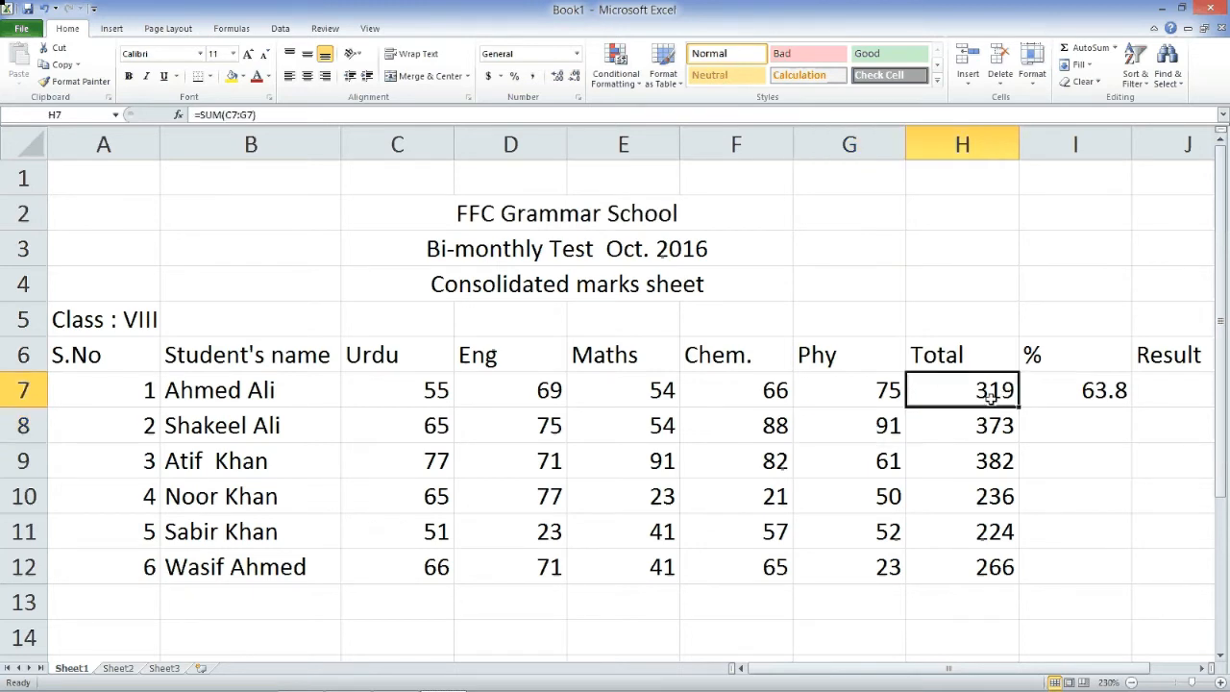
pyautogui.click(1105, 394)
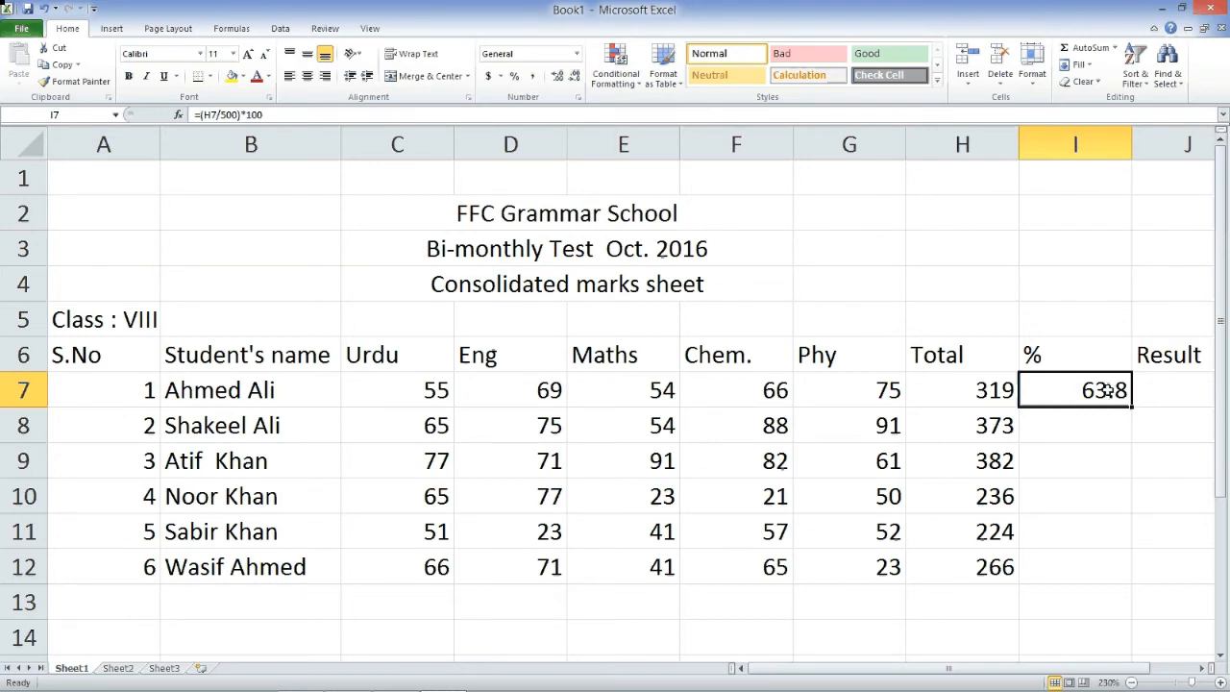
# - Copy I7's percentage formula into I8:I12 and check each result, 74.6 through 53.2
pyautogui.hotkey('ctrl', 'c')
pyautogui.moveTo(1070, 424); pyautogui.dragTo(1091, 564)
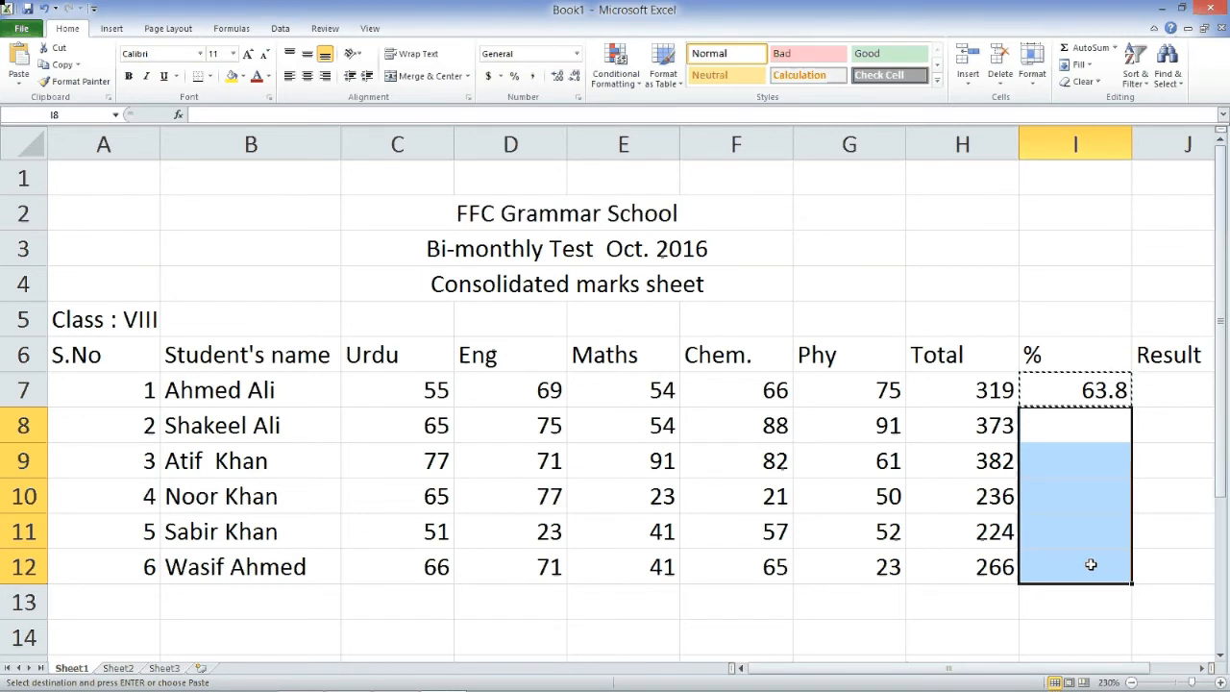
pyautogui.hotkey('ctrl', 'v')
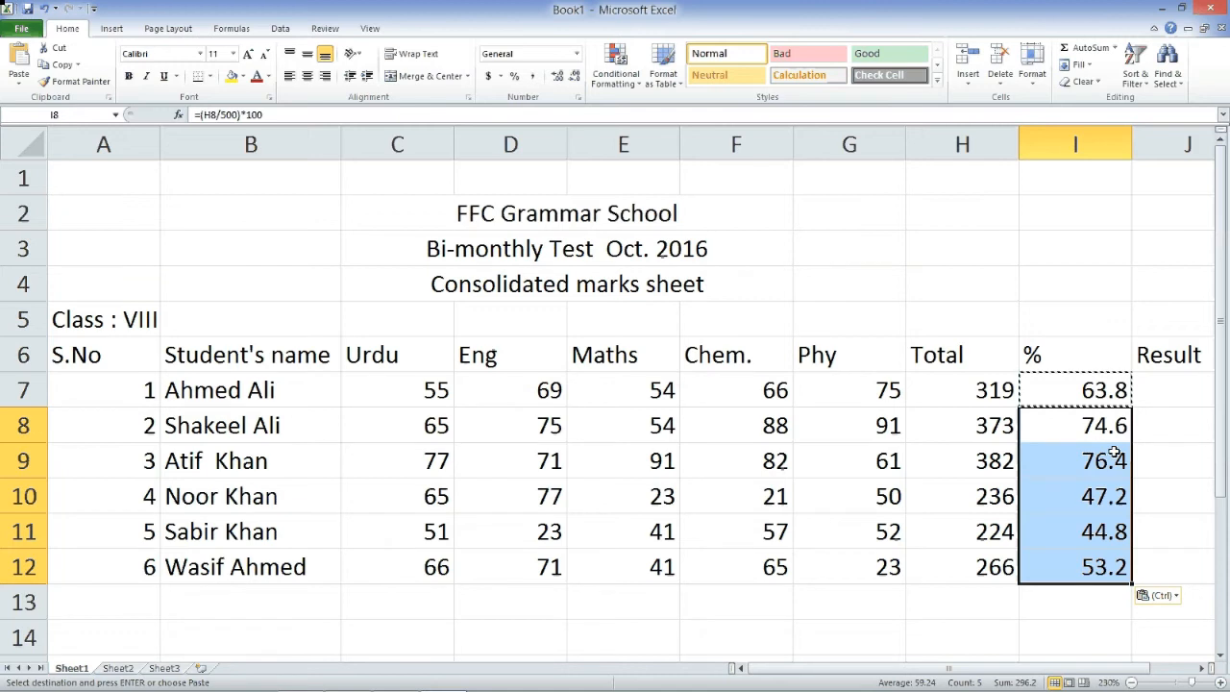
pyautogui.click(1096, 426)
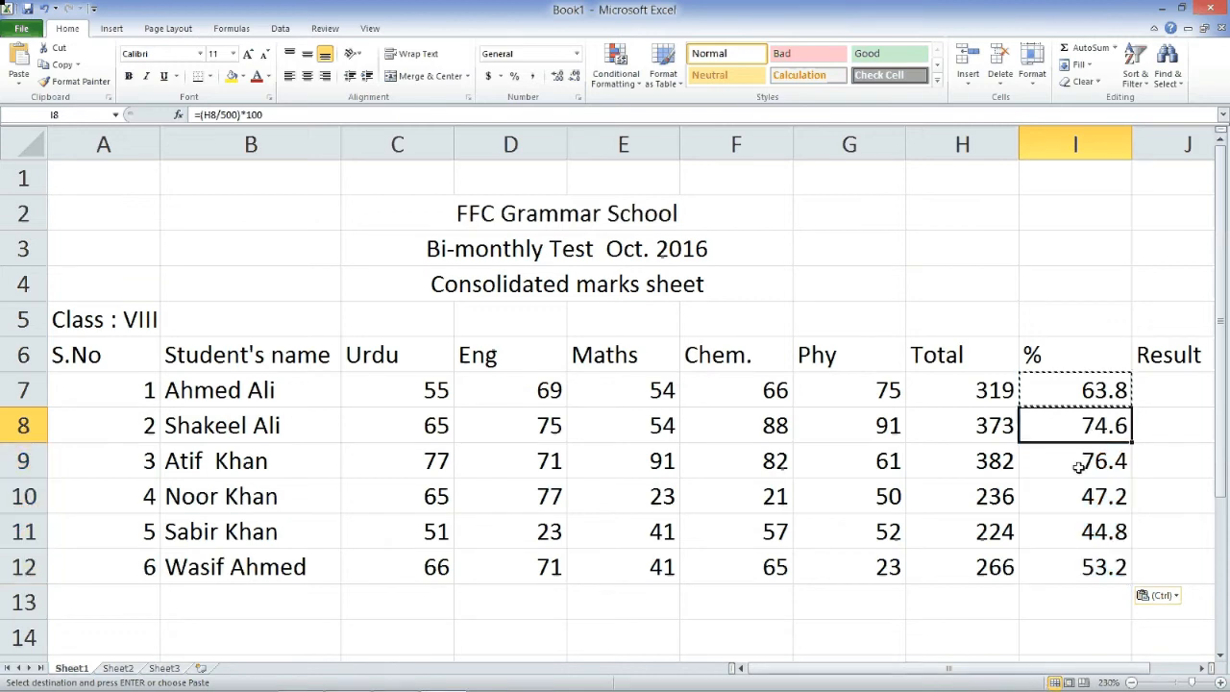
pyautogui.click(1086, 462)
pyautogui.click(1086, 496)
pyautogui.click(1093, 528)
pyautogui.click(1099, 569)
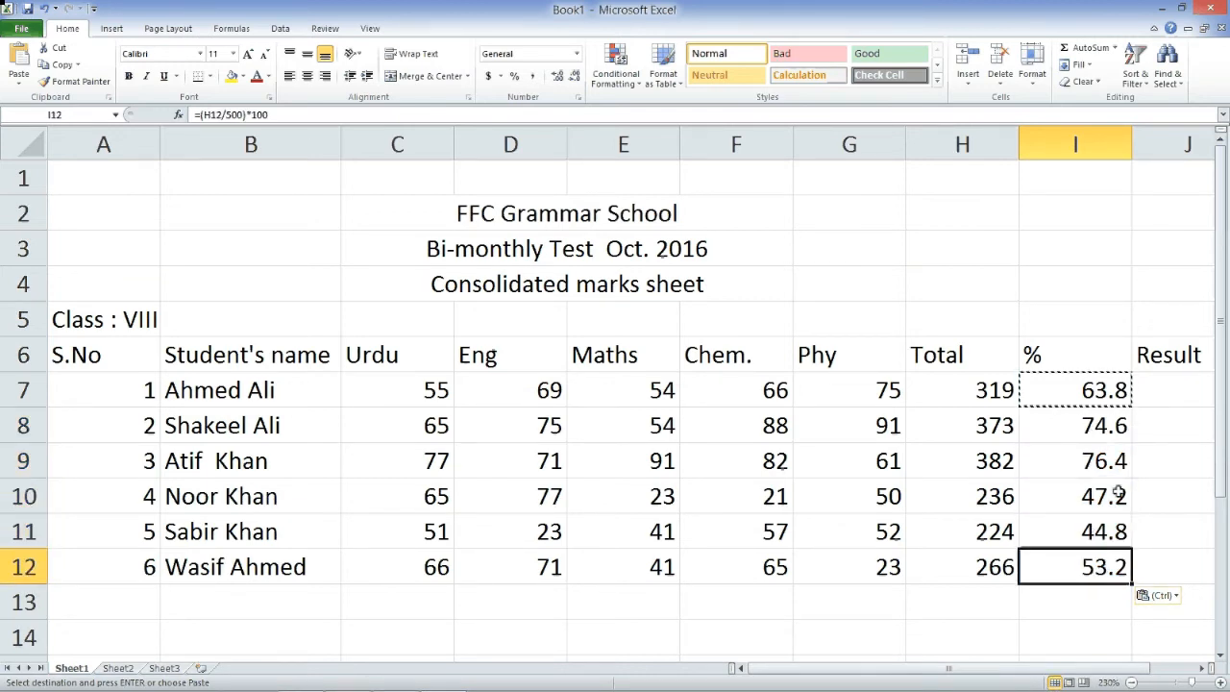
pyautogui.click(1164, 400)
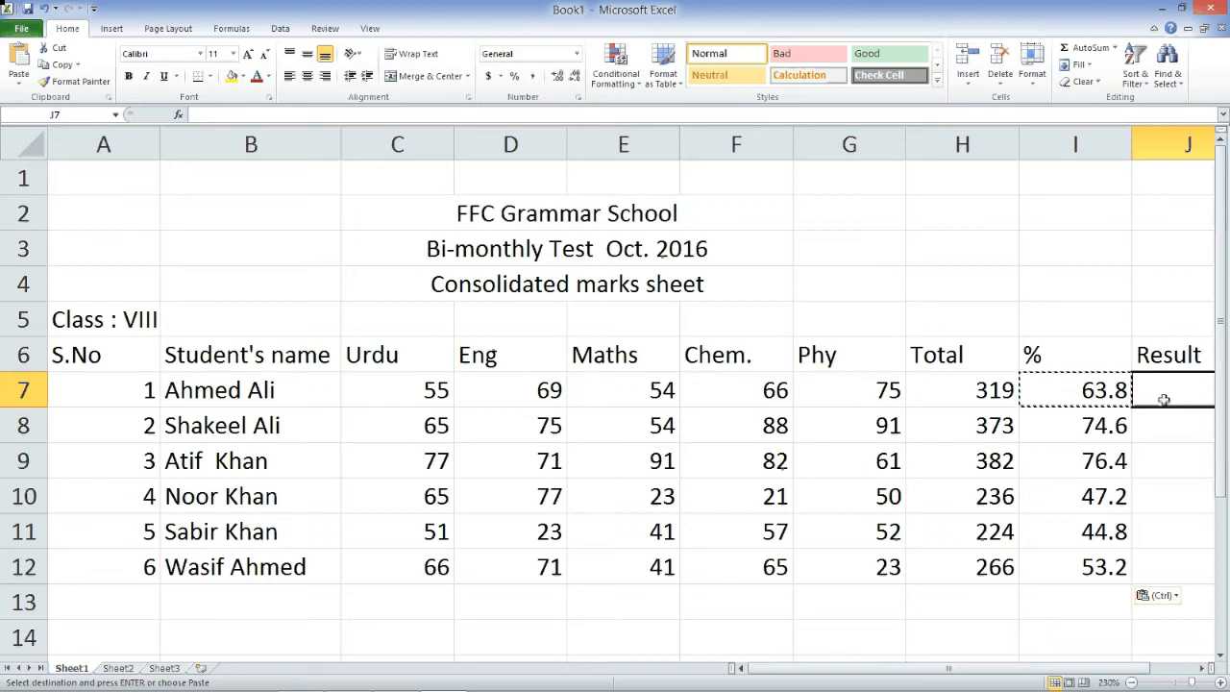
# - Enter =IF(I7>=50,"Pass","Fail") in J7 so the first student shows Pass
pyautogui.write('=')
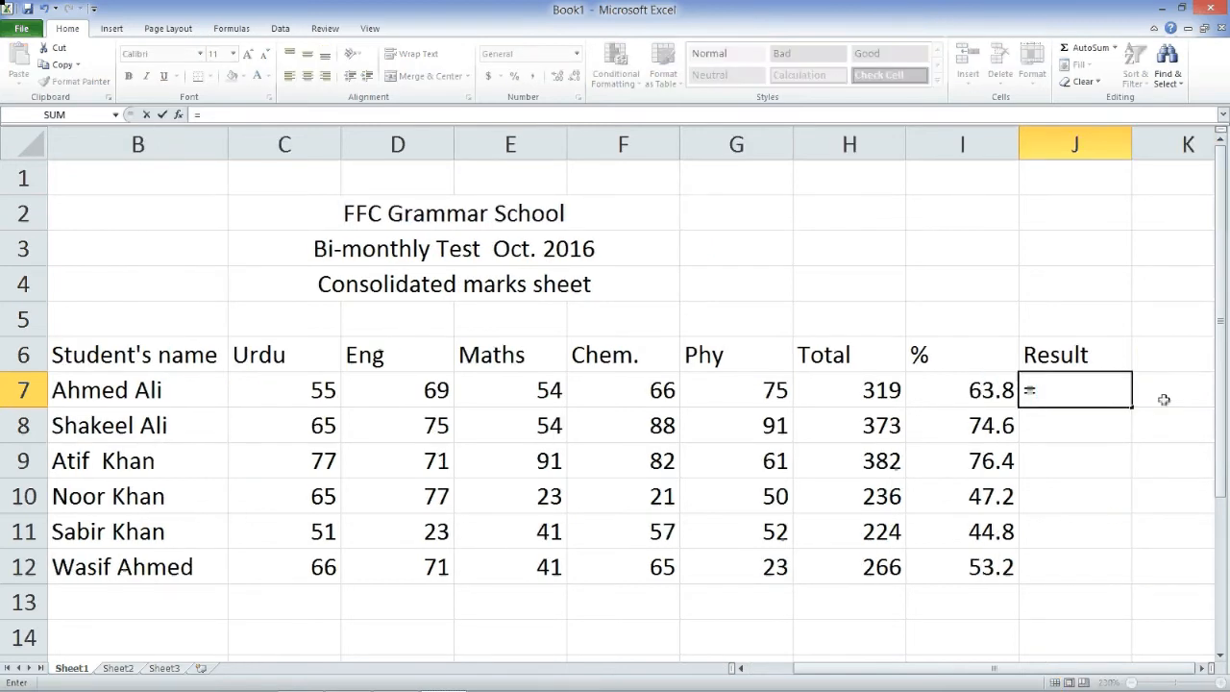
pyautogui.write('if')
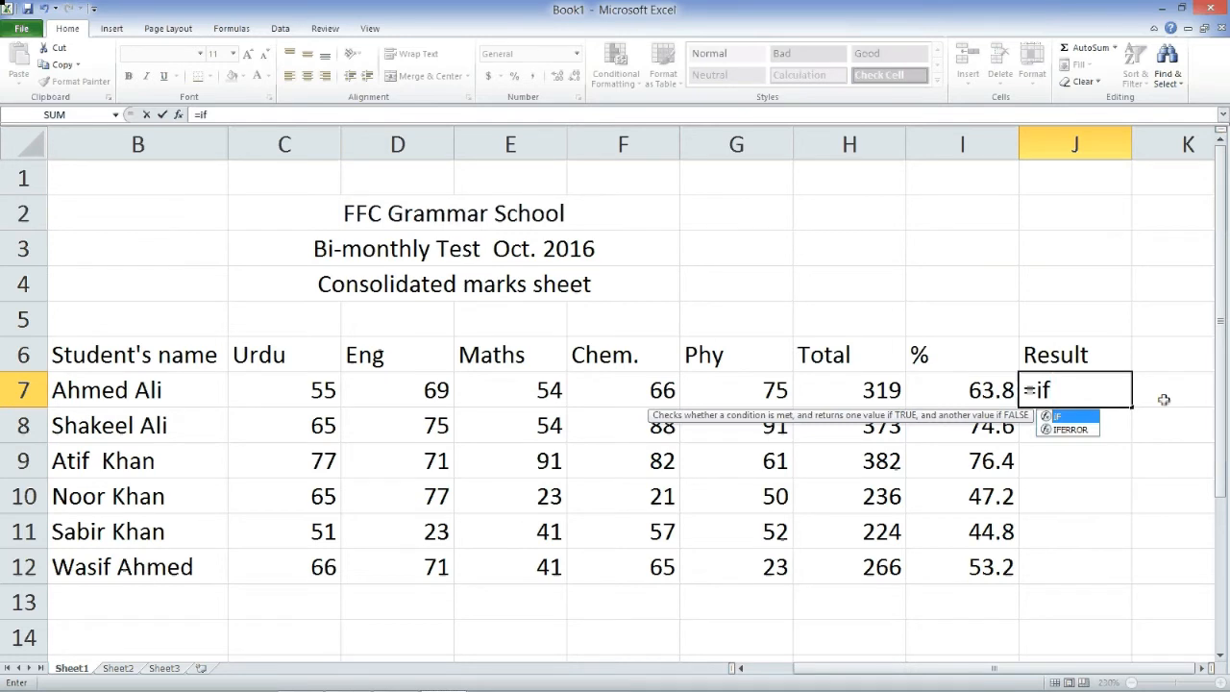
pyautogui.write('(')
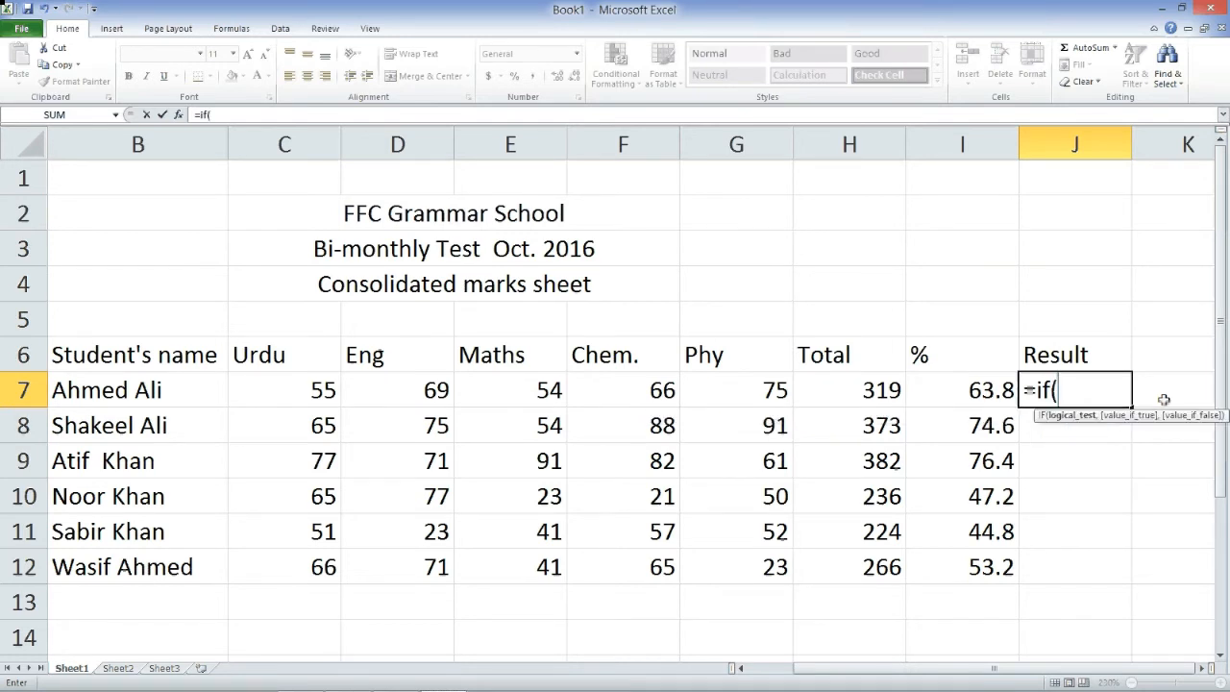
pyautogui.press('Left')
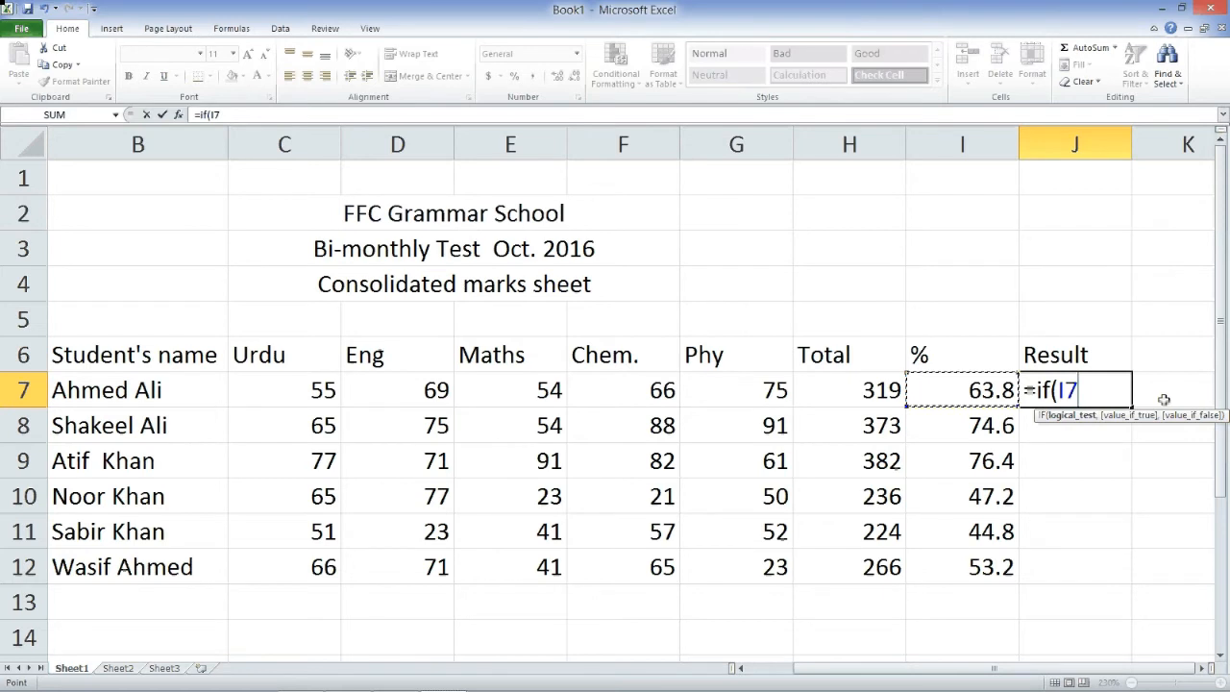
pyautogui.write('>')
pyautogui.write('=50')
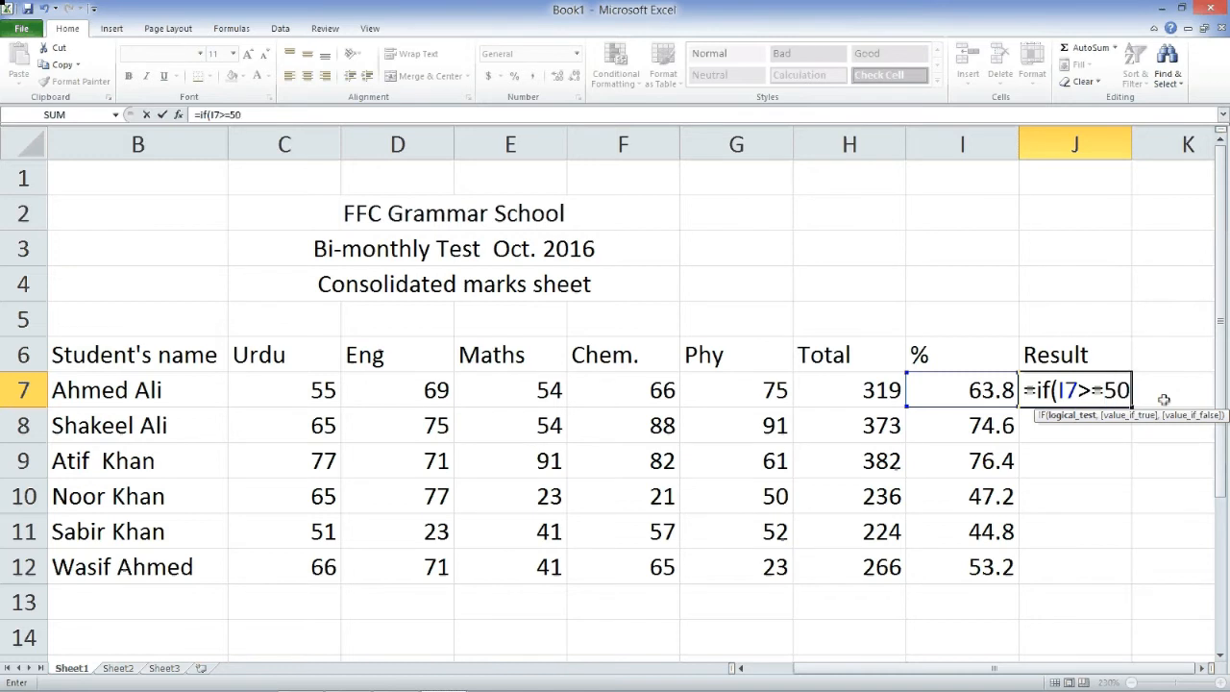
pyautogui.write(',')
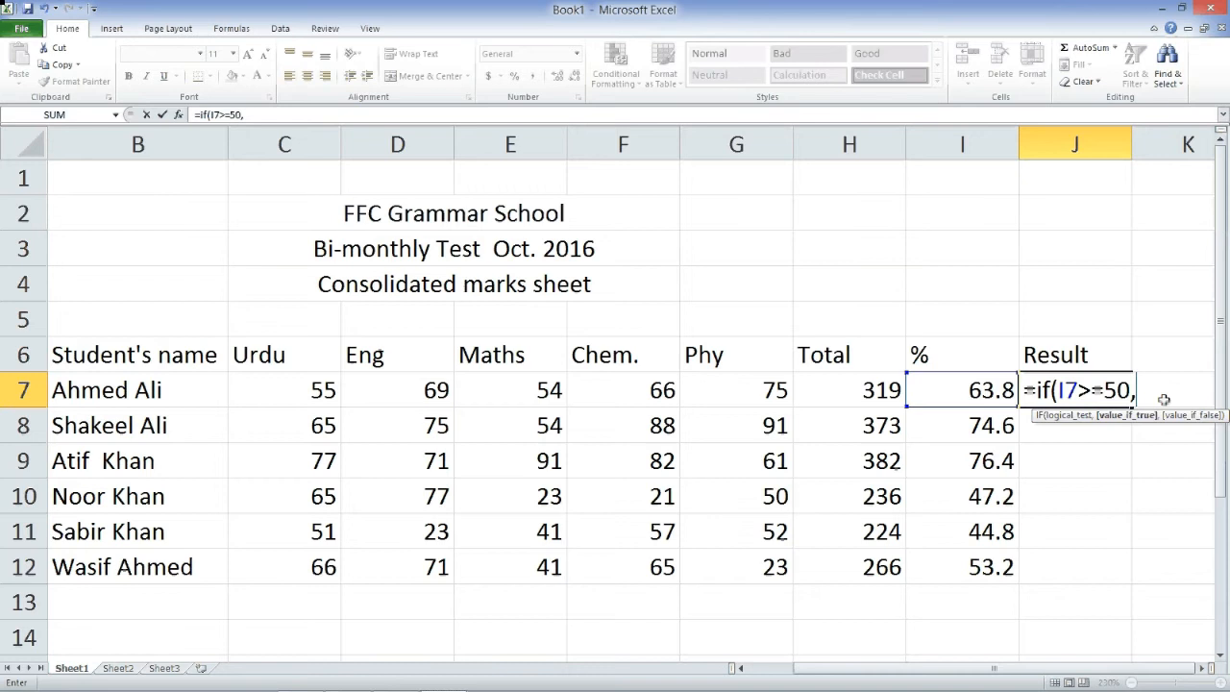
pyautogui.write('"Pass')
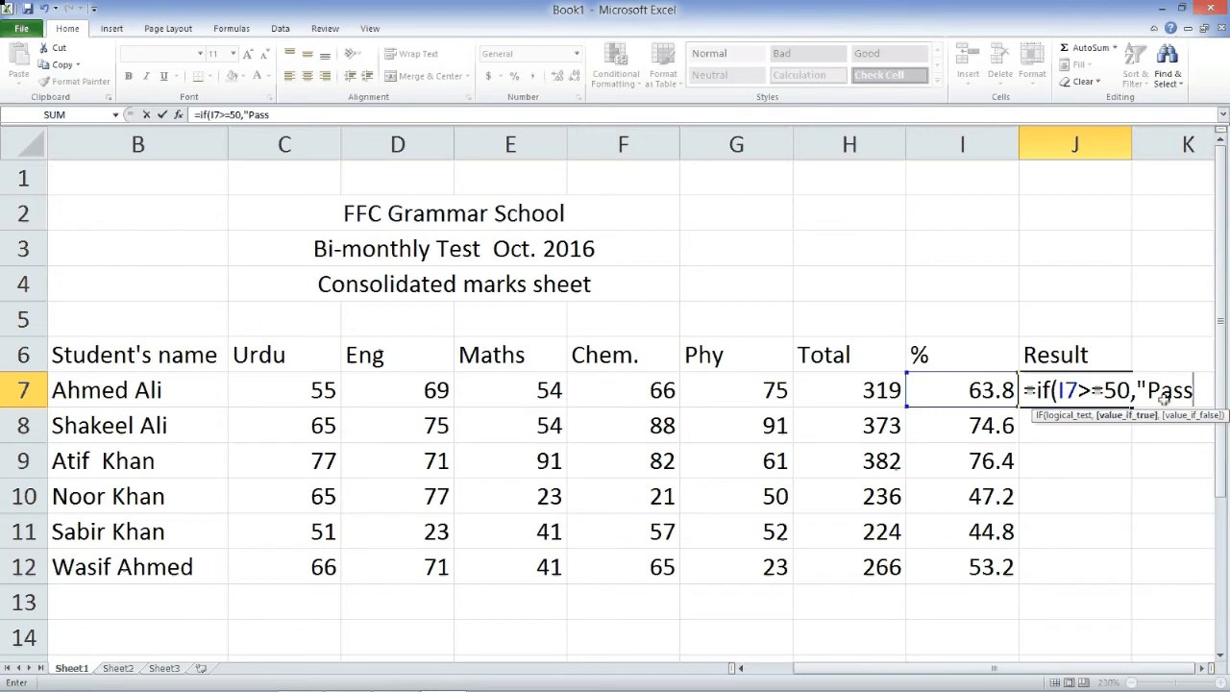
pyautogui.write('",')
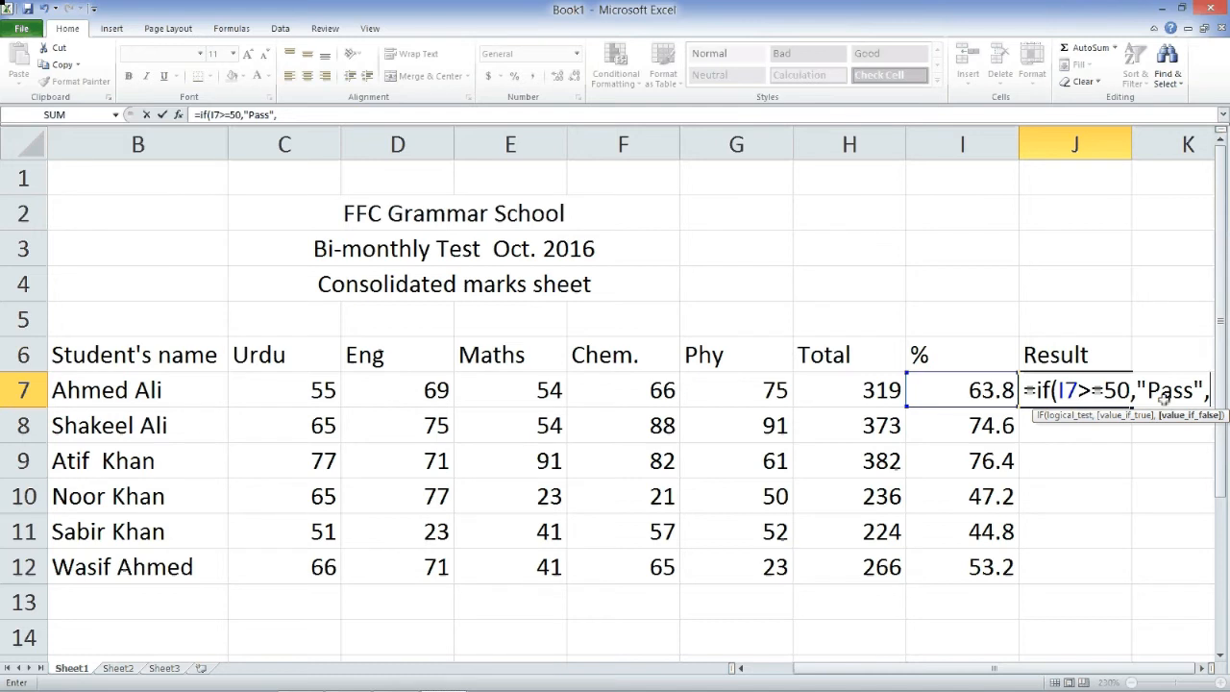
pyautogui.write('"')
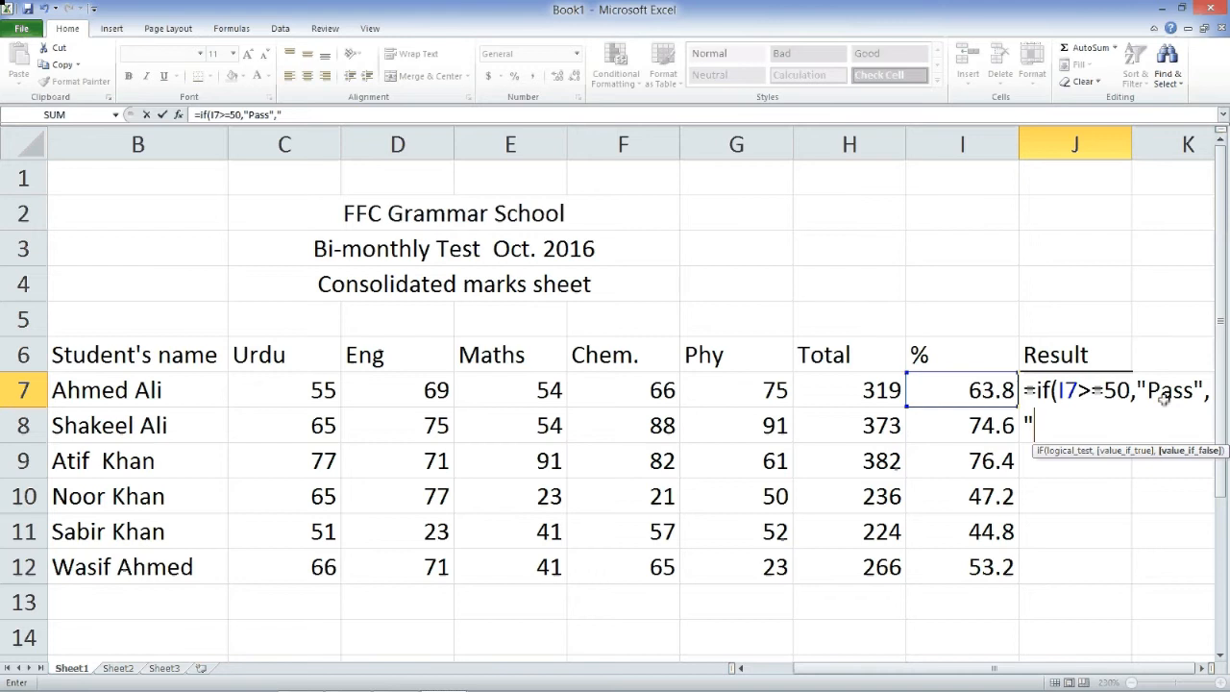
pyautogui.write('Fail")')
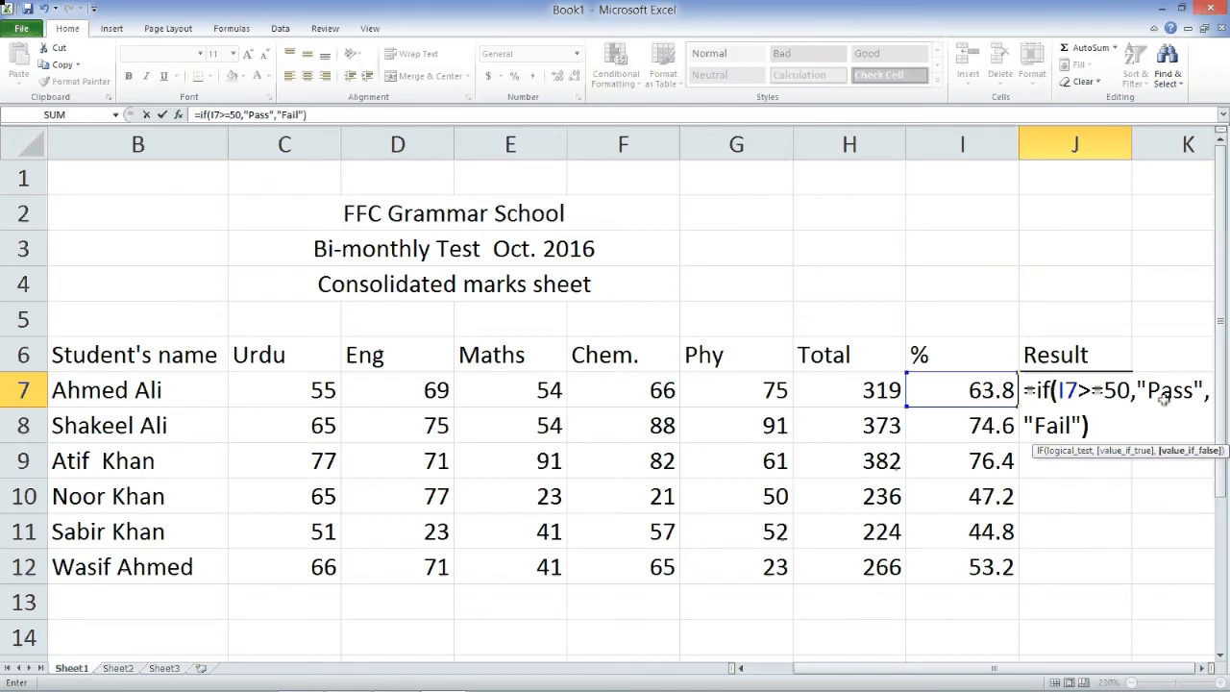
pyautogui.press('Return')
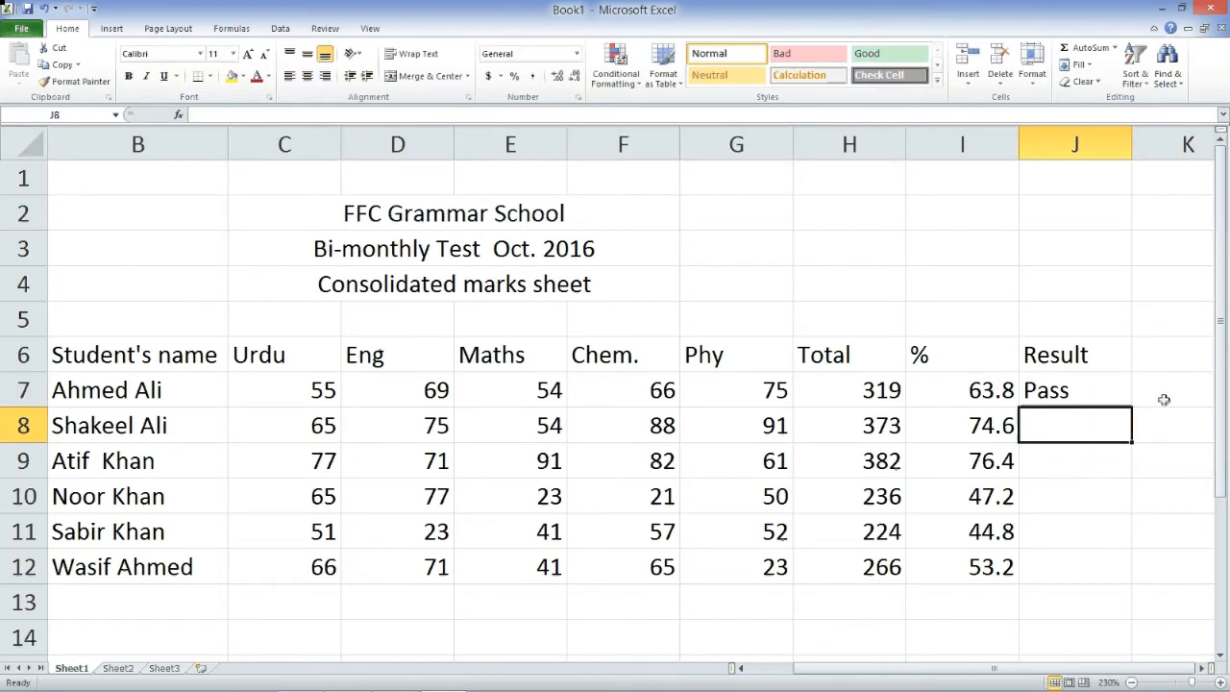
# - Copy the Pass/Fail formula from J7 and paste it into J8:J12
pyautogui.click(999, 402)
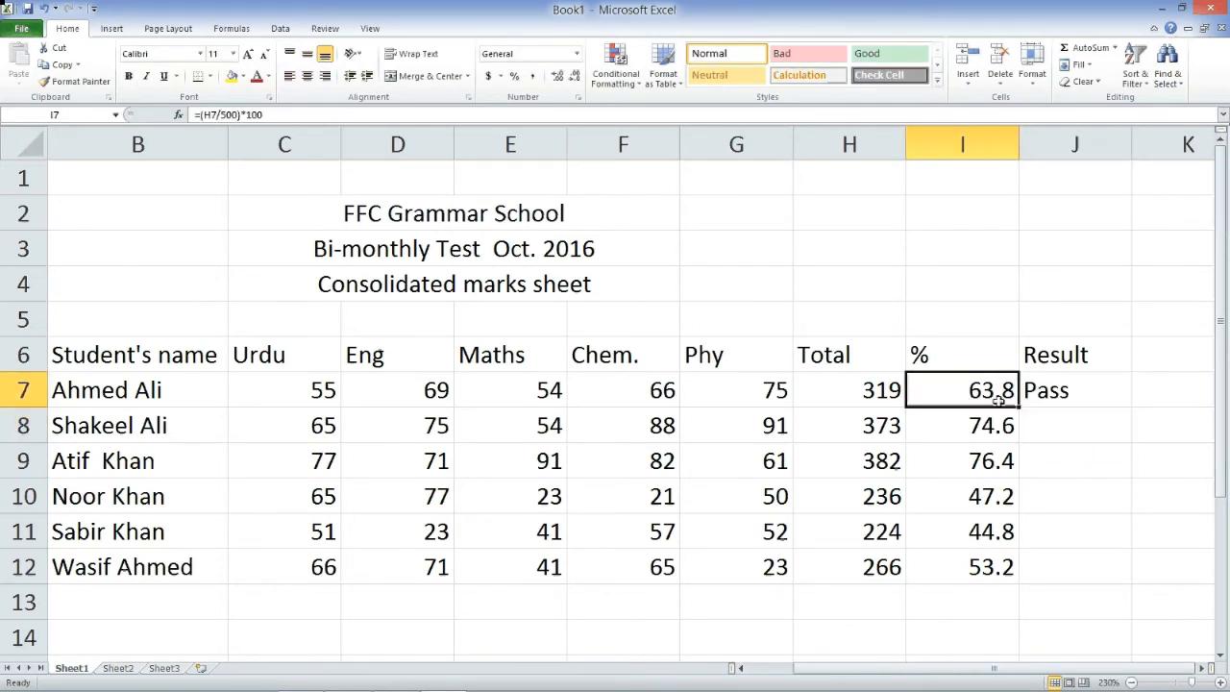
pyautogui.click(1074, 392)
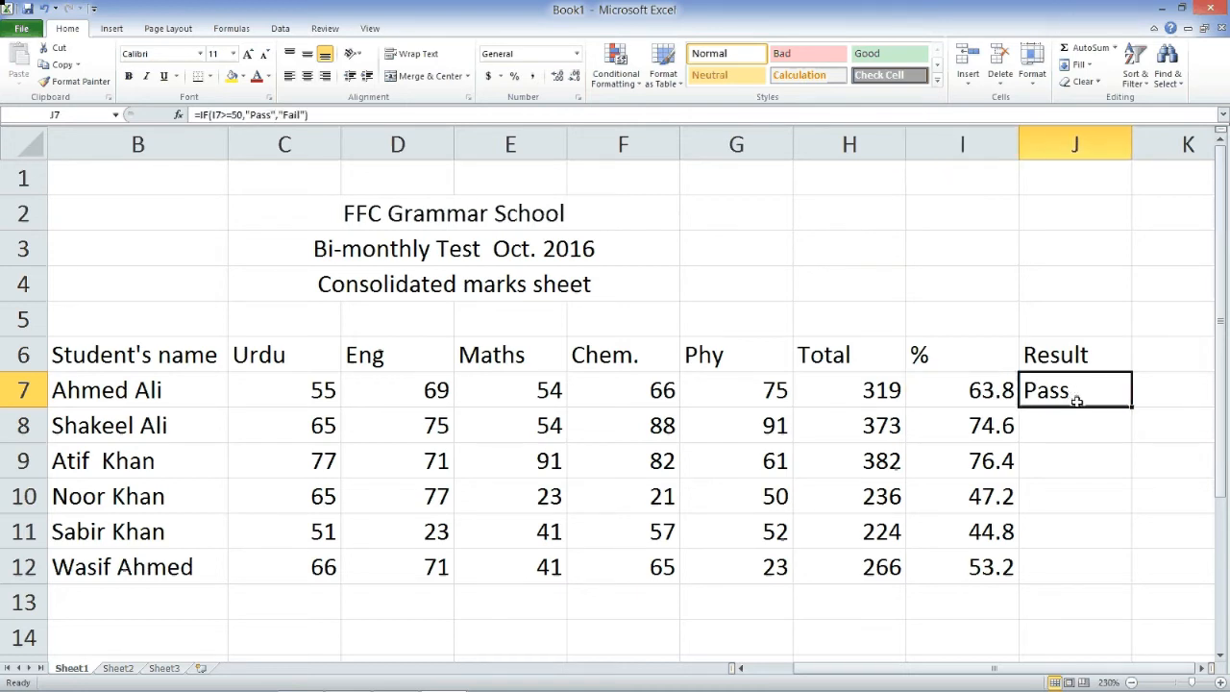
pyautogui.hotkey('ctrl', 'c')
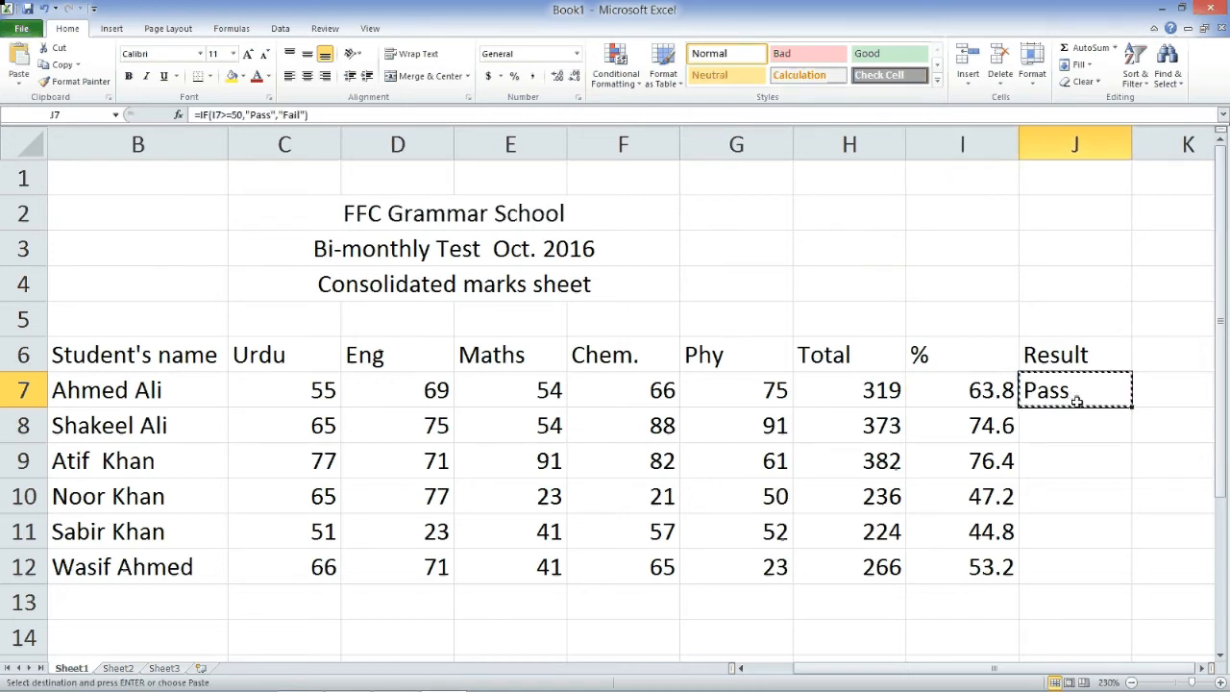
pyautogui.moveTo(1092, 436); pyautogui.dragTo(1101, 583)
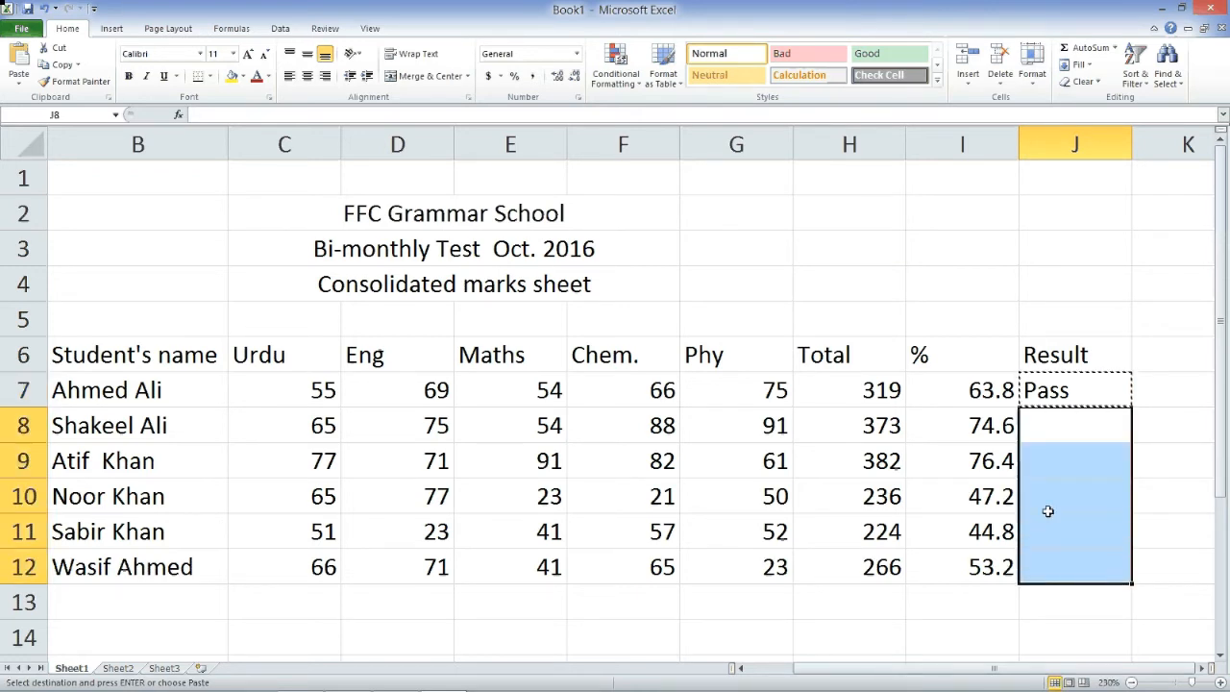
pyautogui.hotkey('ctrl', 'v')
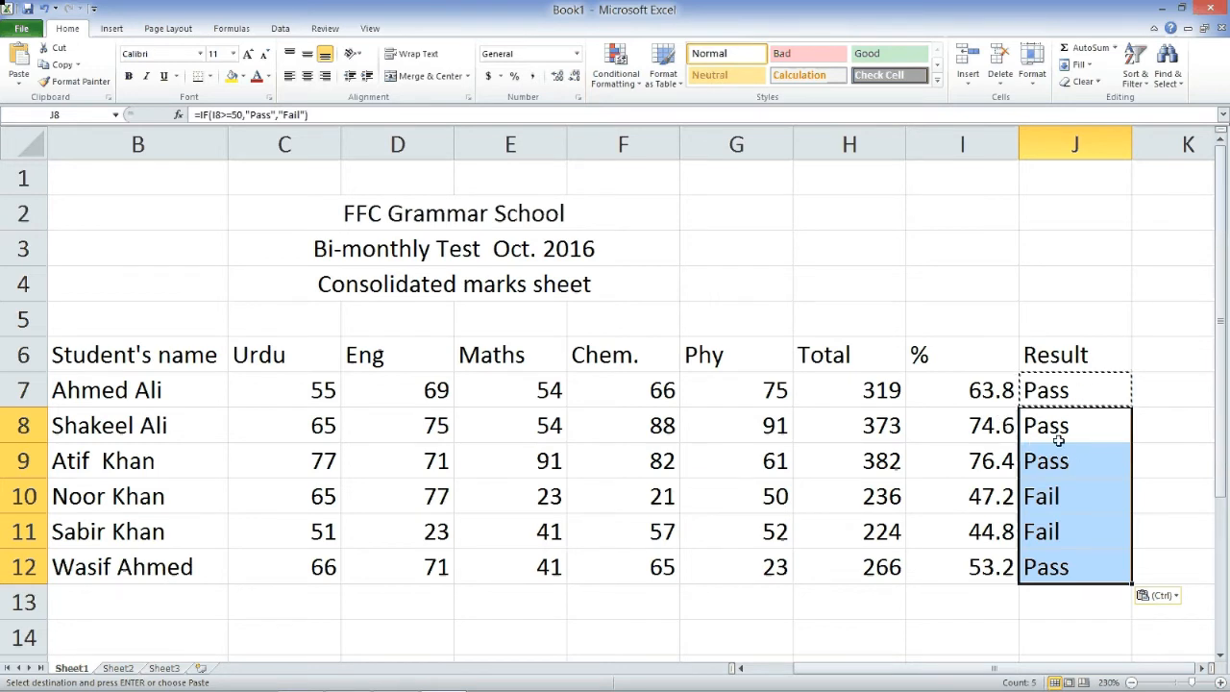
# - Verify each Result cell J8 to J12 references its own percentage row
pyautogui.click(1050, 434)
pyautogui.click(1050, 392)
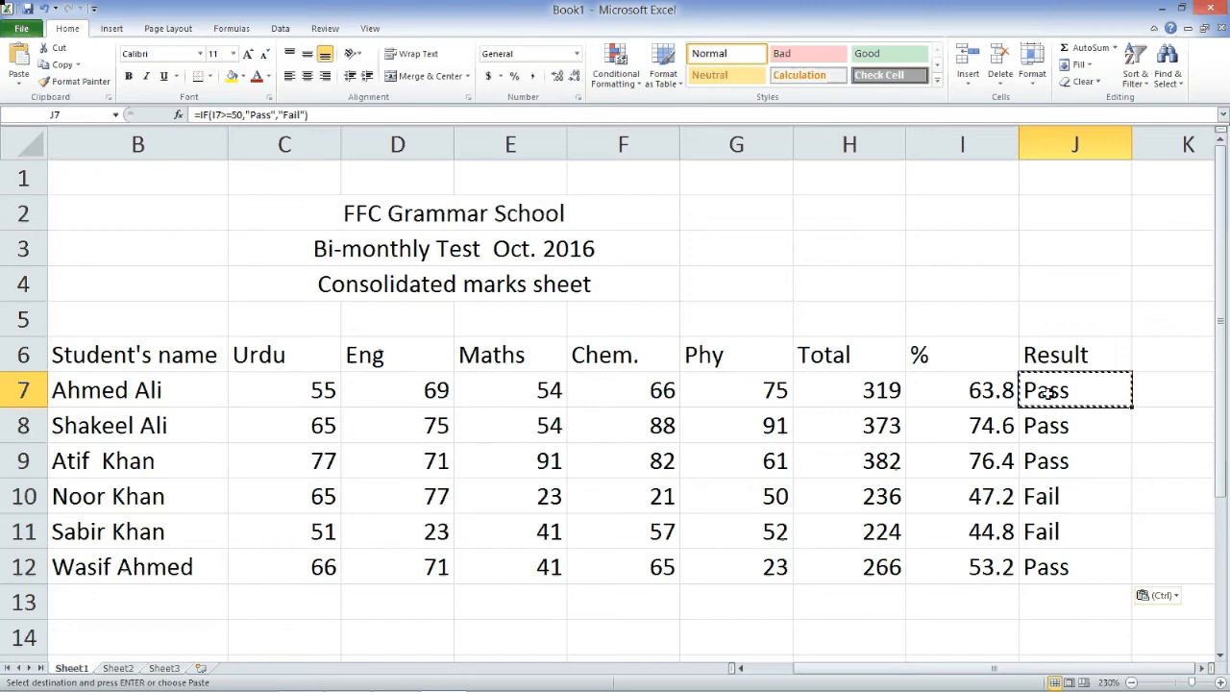
pyautogui.click(1074, 435)
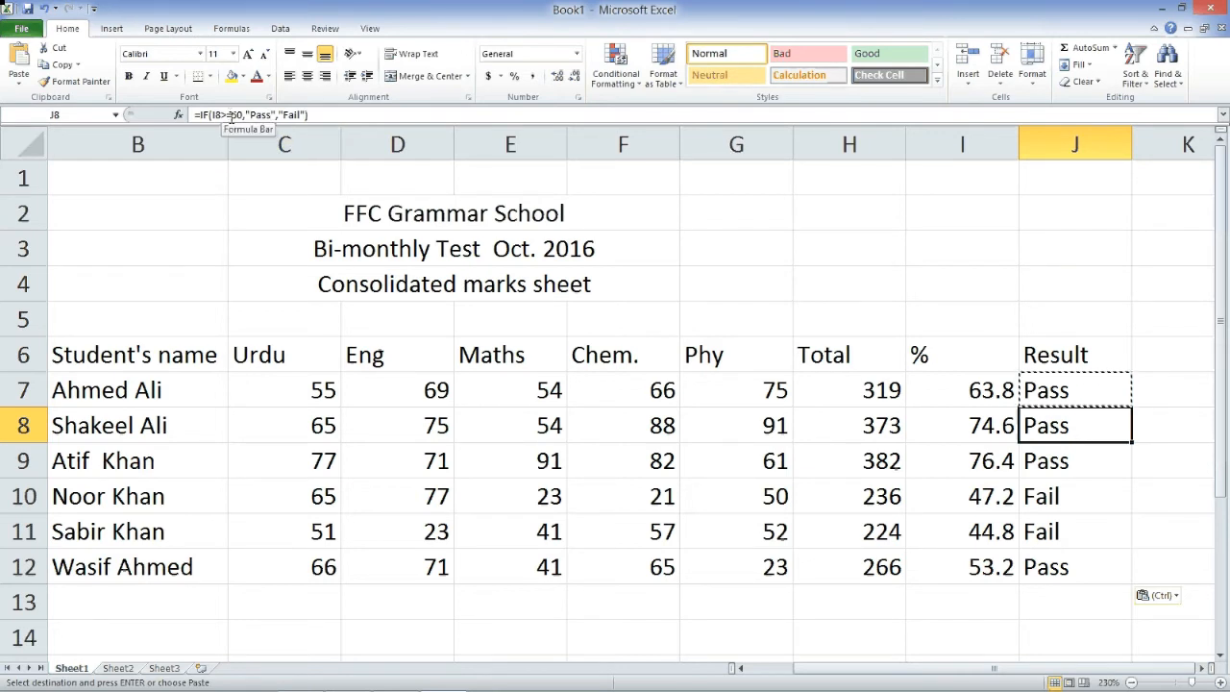
pyautogui.moveTo(327, 115); pyautogui.dragTo(192, 114)
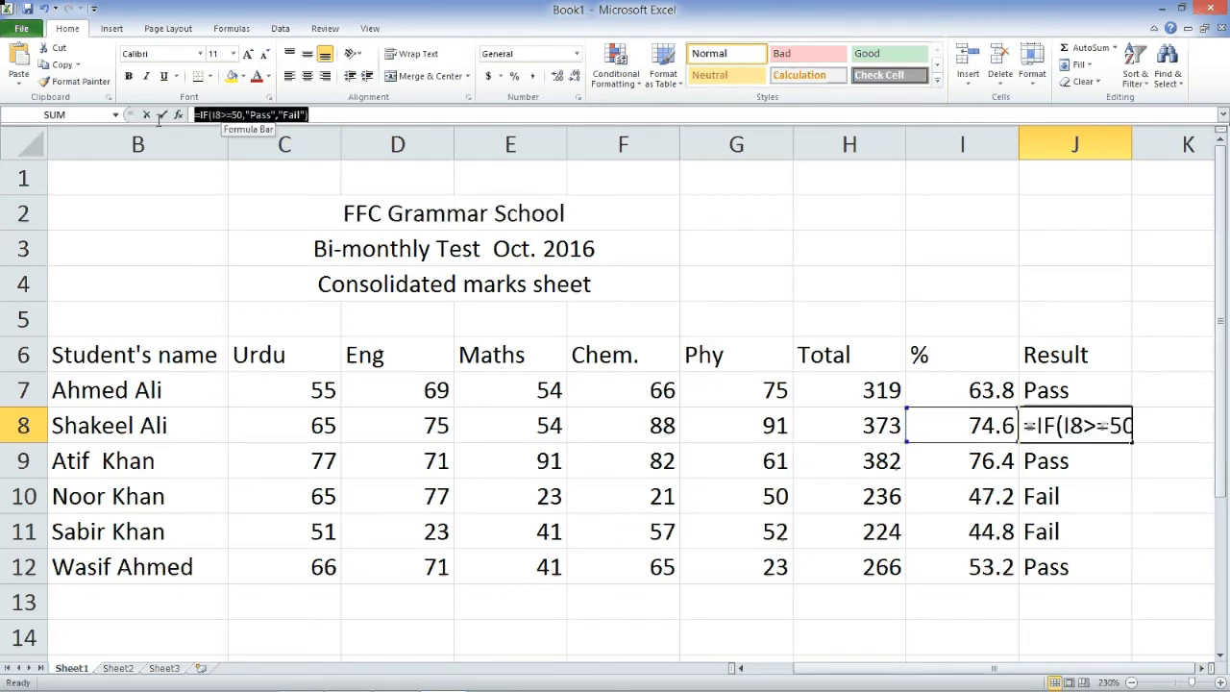
pyautogui.write('=')
pyautogui.click(1091, 470)
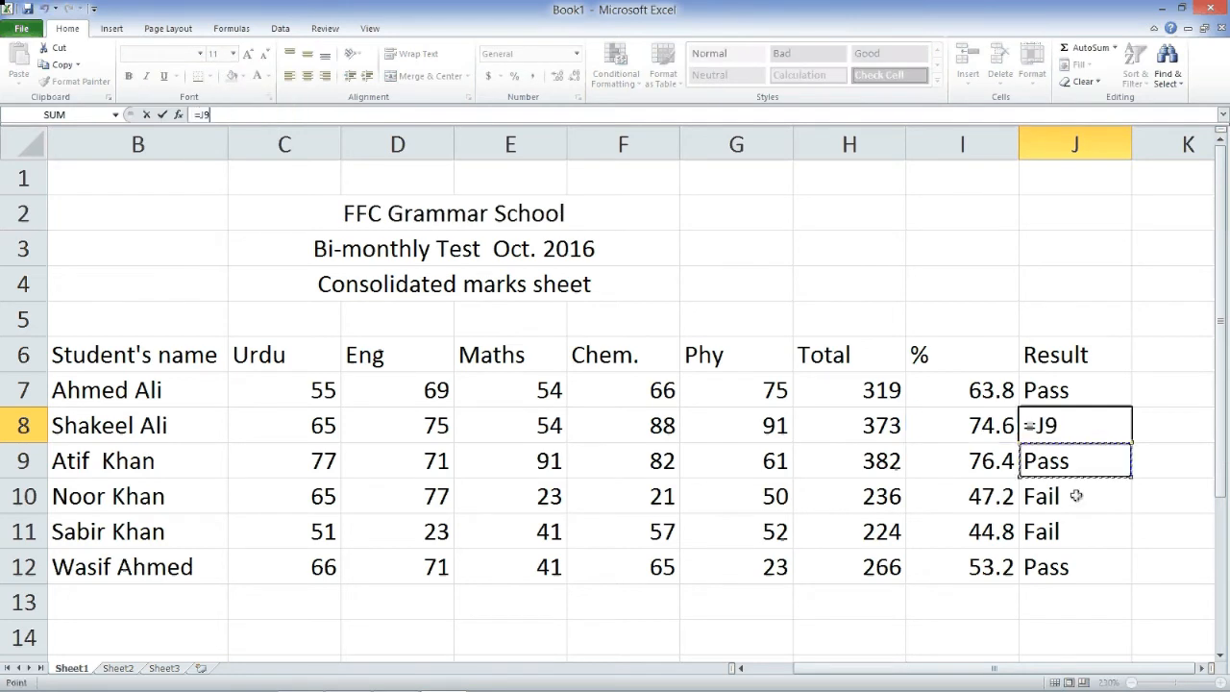
pyautogui.press('Escape')
pyautogui.click(1117, 462)
pyautogui.click(1097, 501)
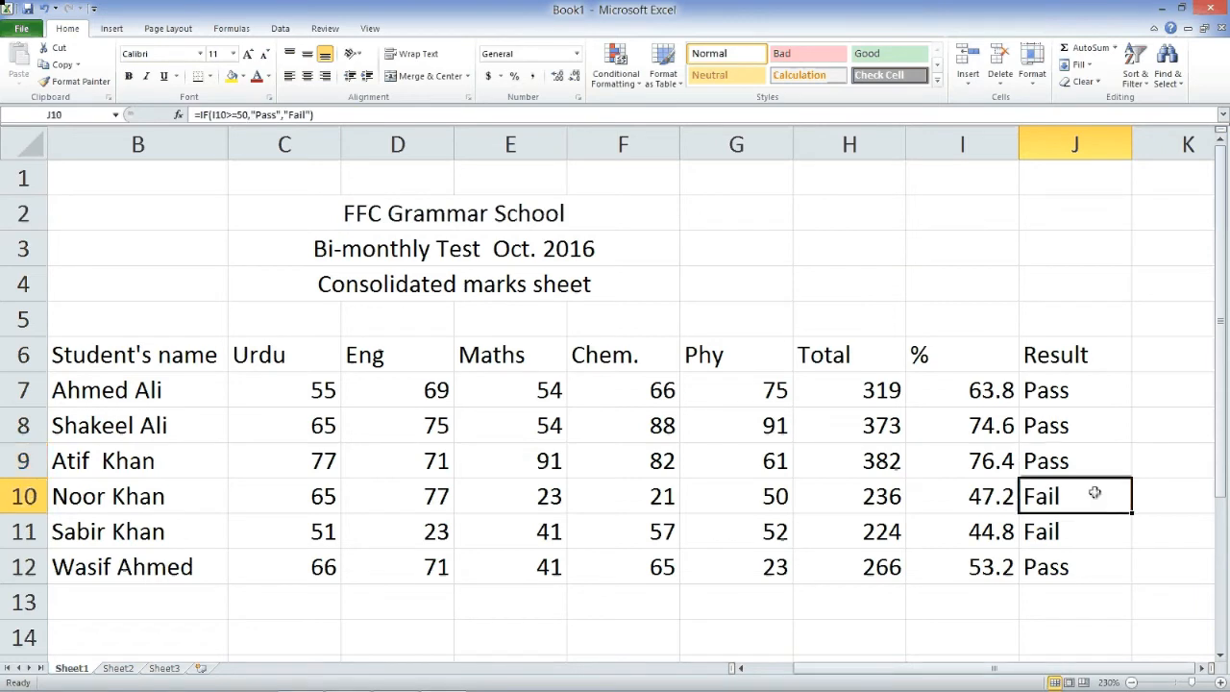
pyautogui.click(1095, 522)
pyautogui.click(1105, 566)
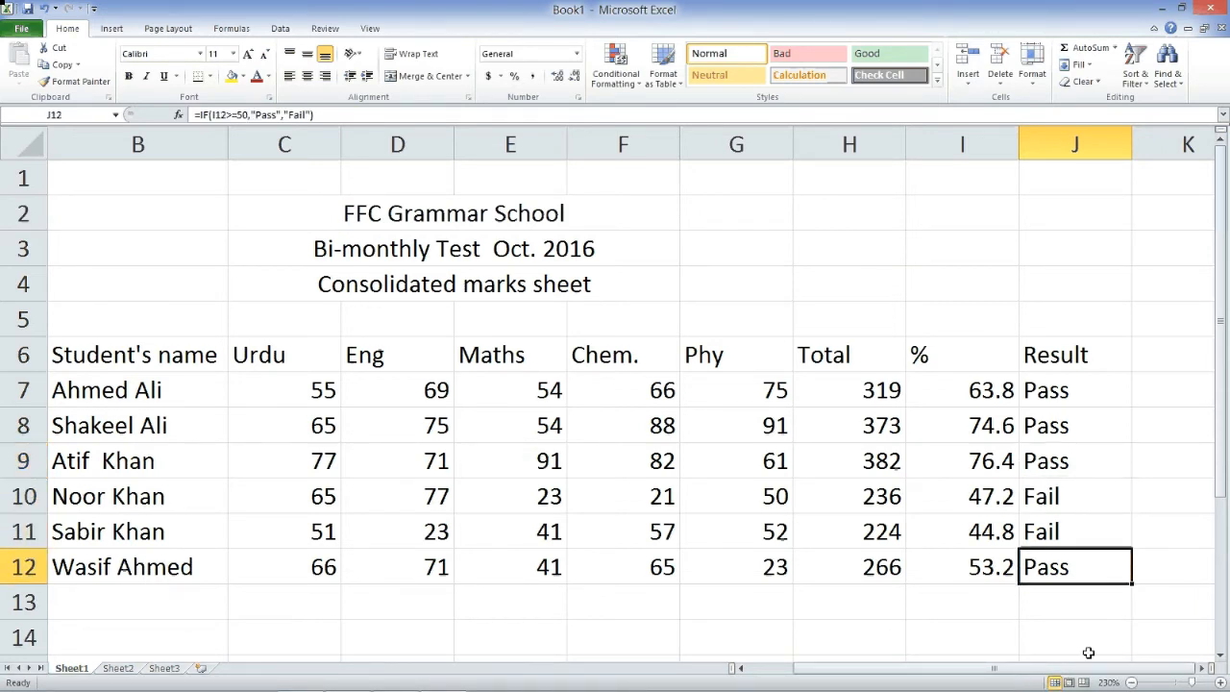
pyautogui.click(1131, 683)
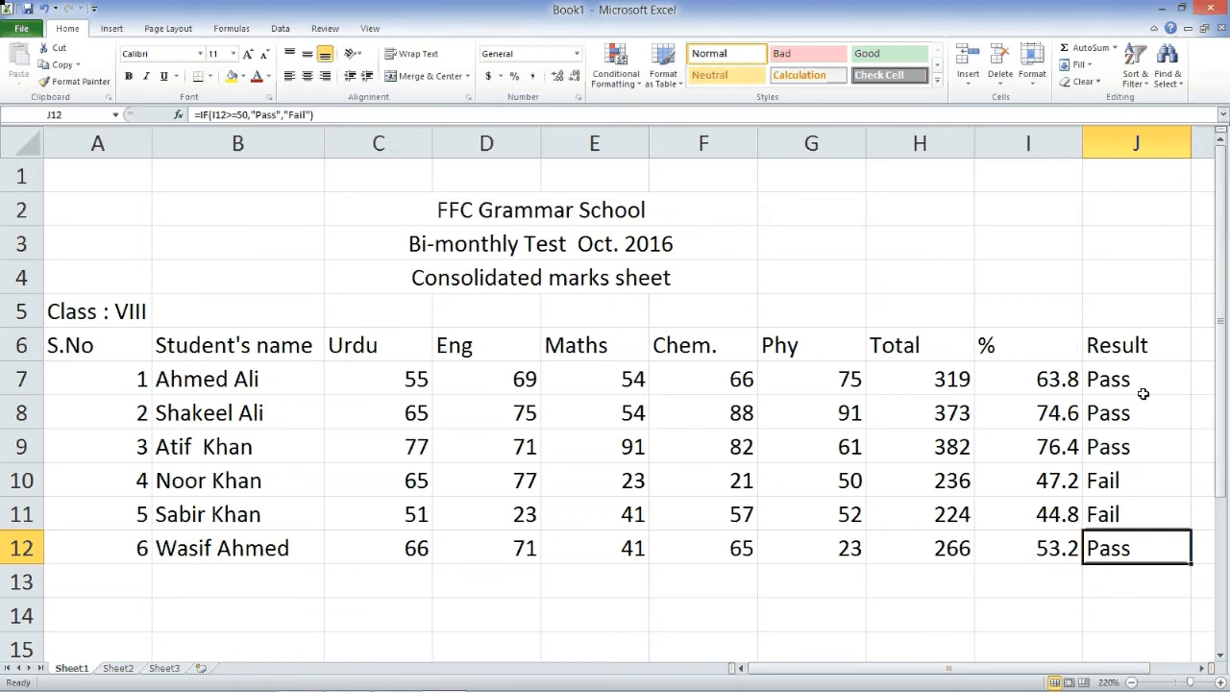
# - Select the Result cells J7:J12 for conditional formatting
pyautogui.moveTo(1129, 388); pyautogui.dragTo(1141, 539)
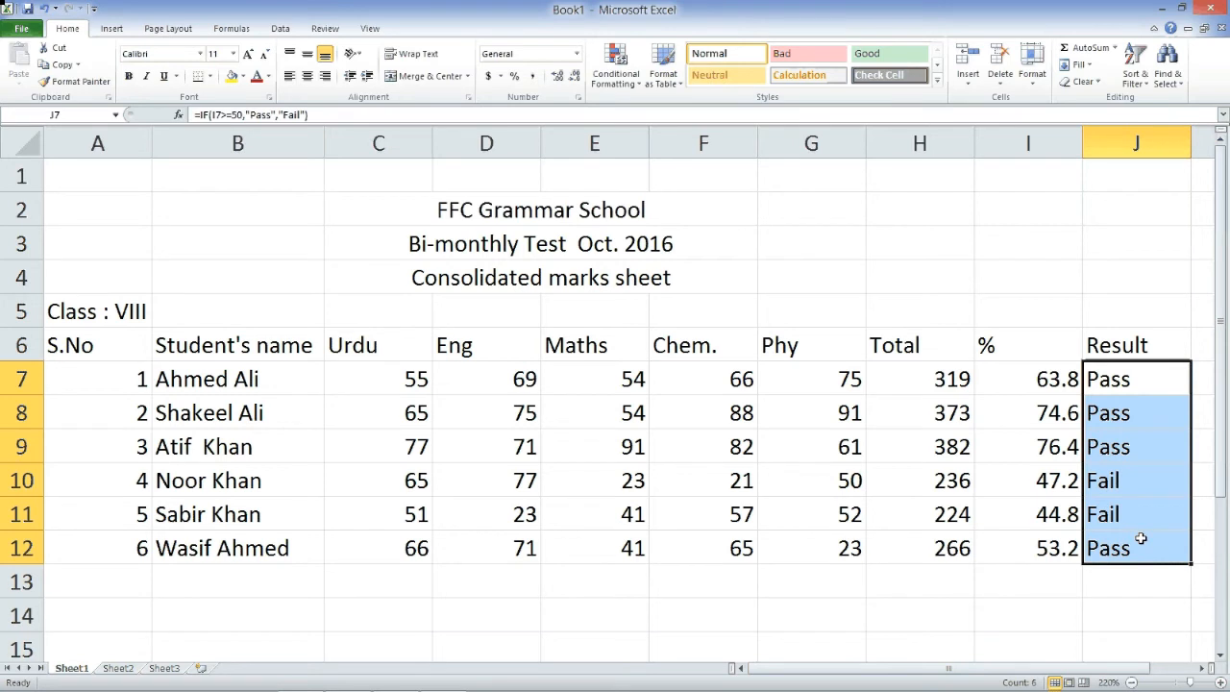
pyautogui.click(639, 85)
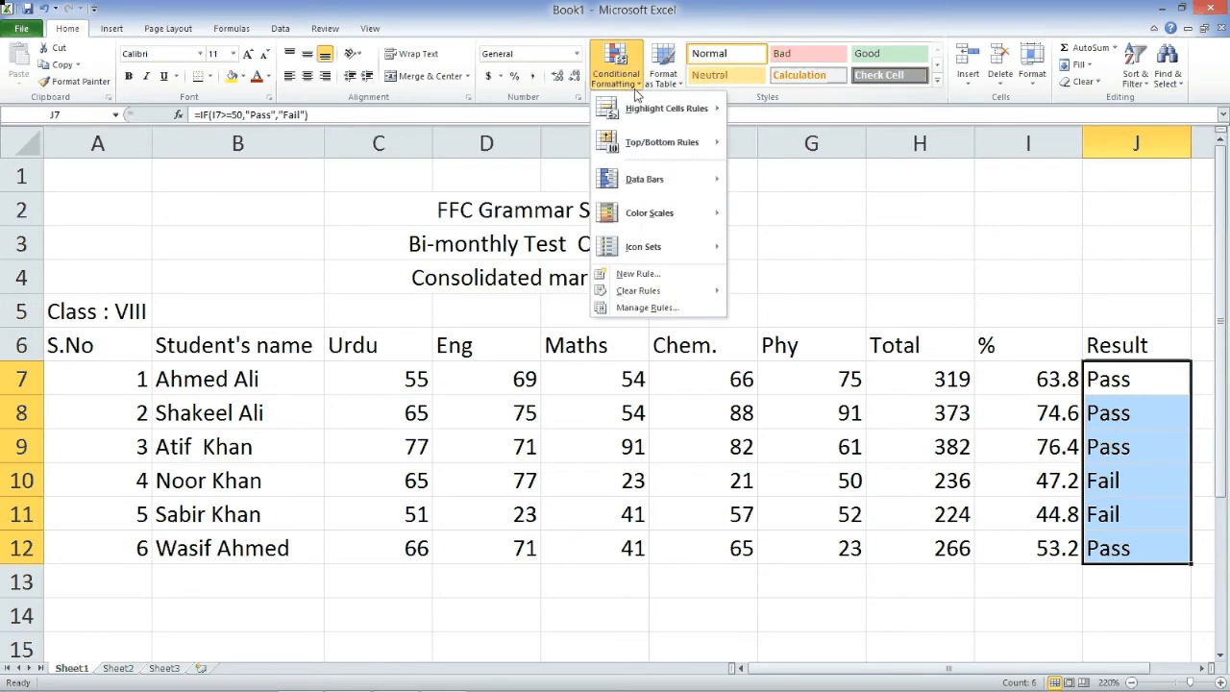
pyautogui.moveTo(644, 116)
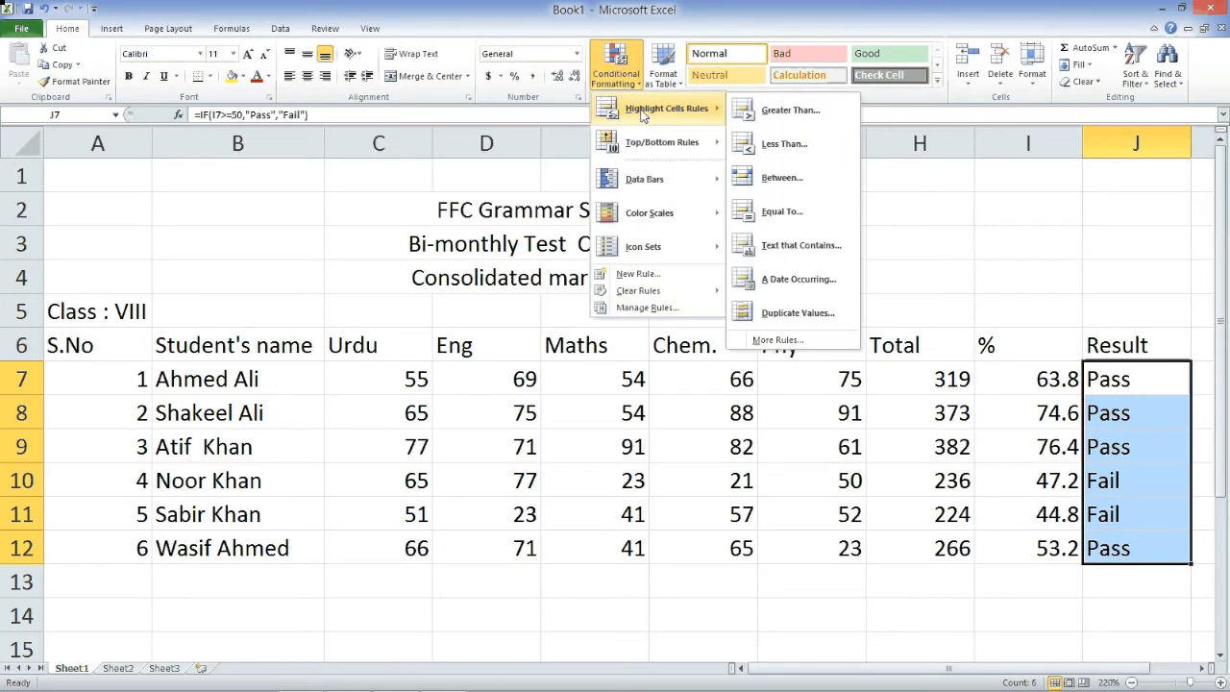
pyautogui.click(637, 87)
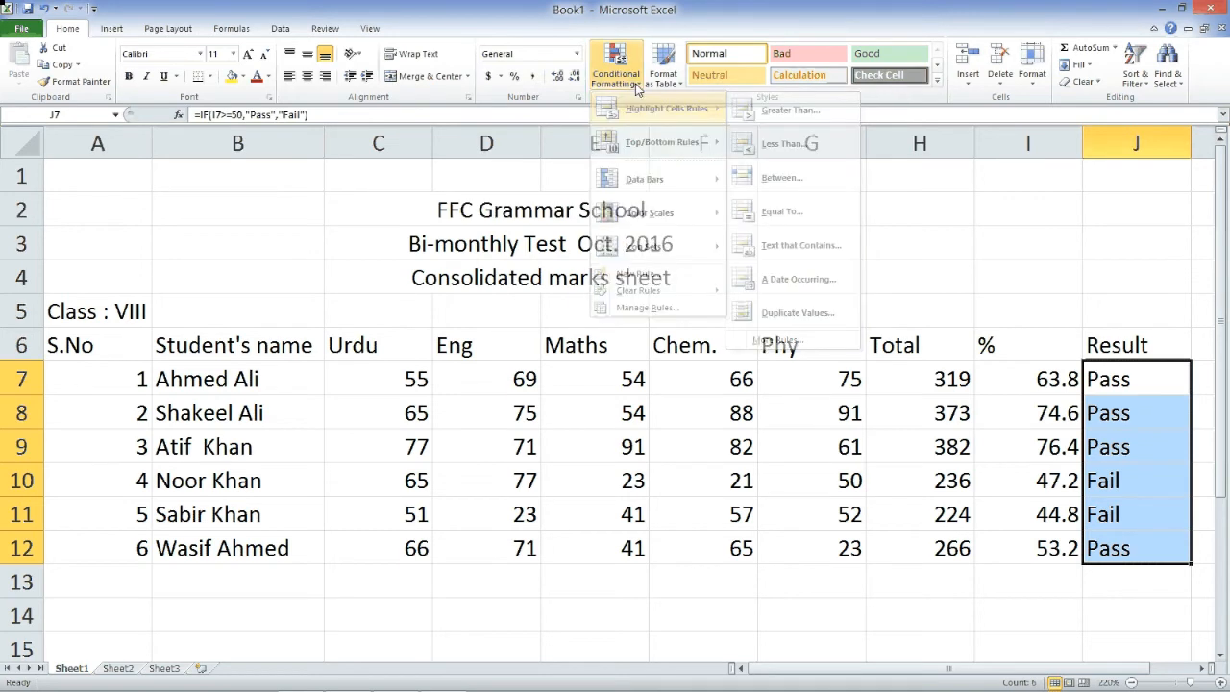
pyautogui.click(637, 88)
pyautogui.click(65, 29)
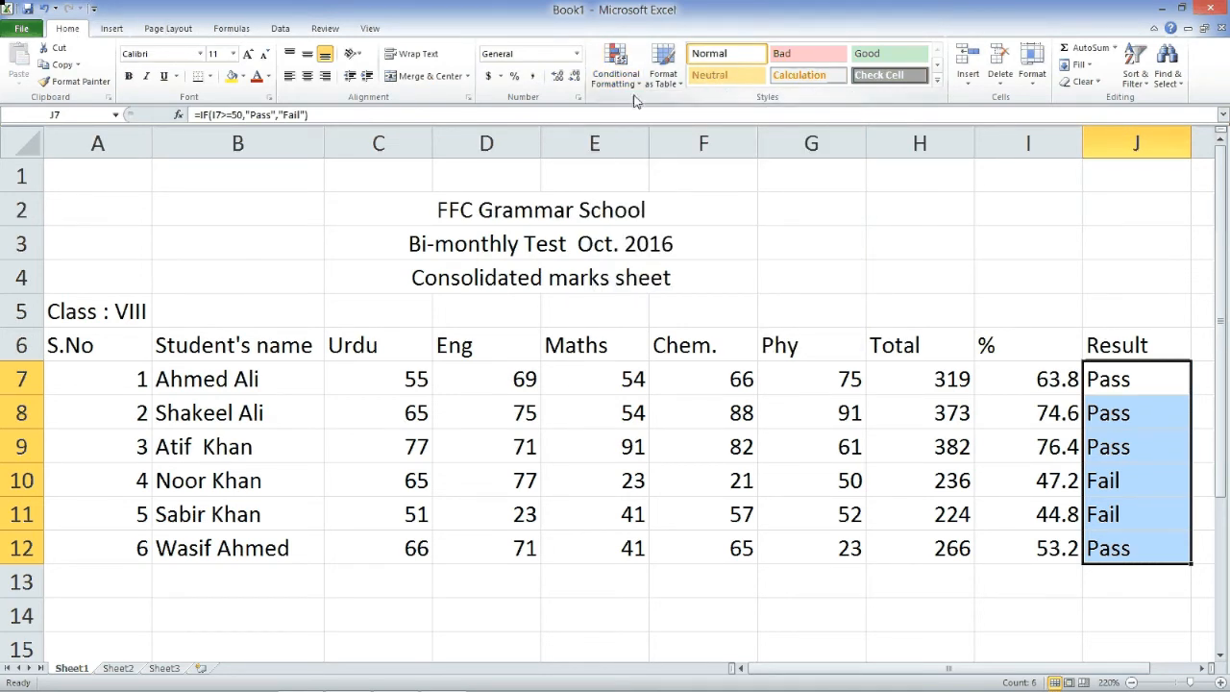
pyautogui.click(634, 92)
pyautogui.click(634, 97)
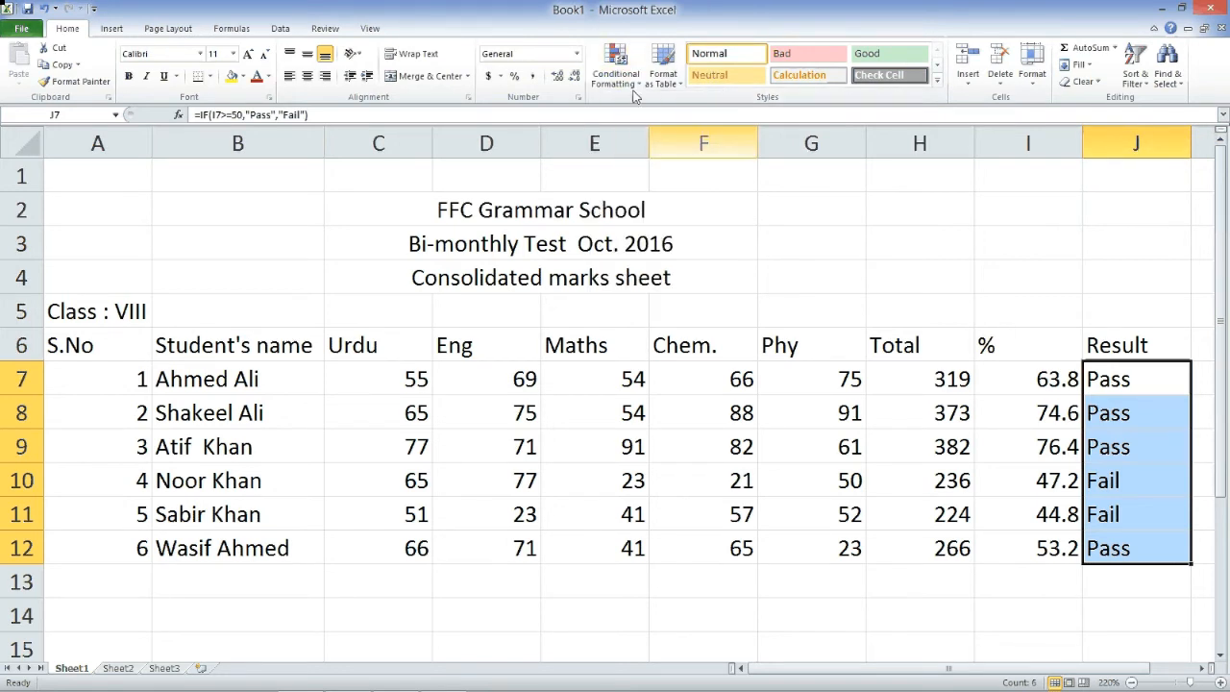
pyautogui.click(620, 85)
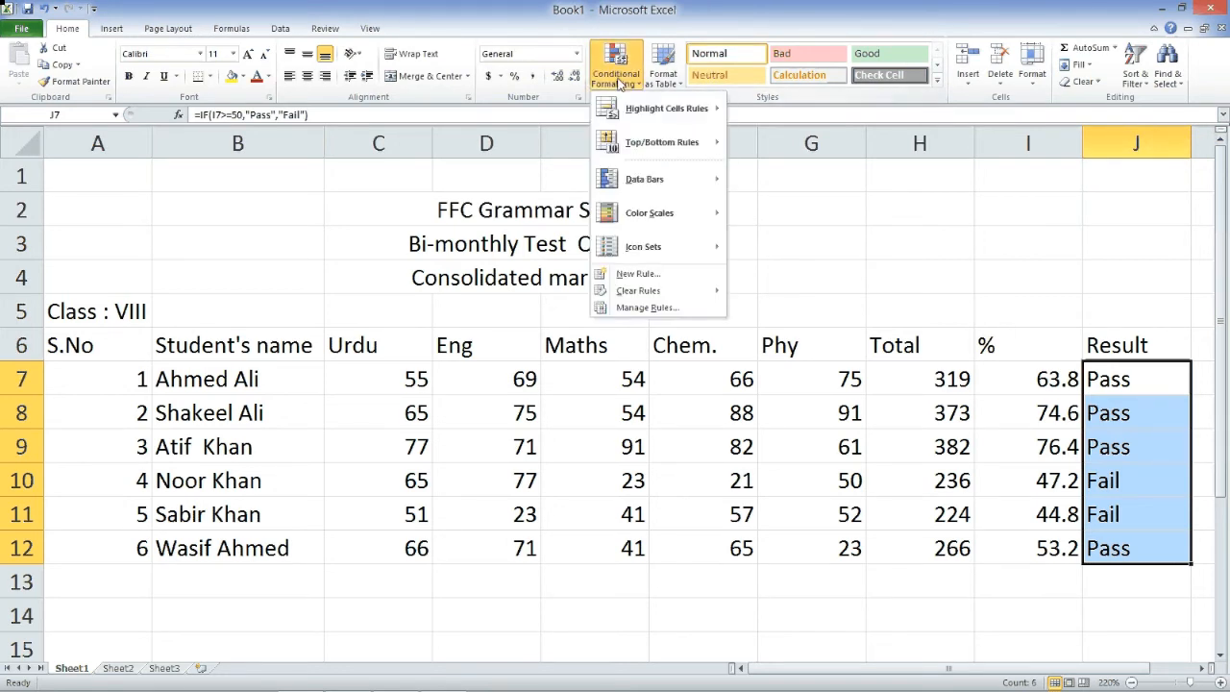
# - Add a Text that Contains rule highlighting 'Fail' with Light Red Fill and dark red text
pyautogui.moveTo(673, 109)
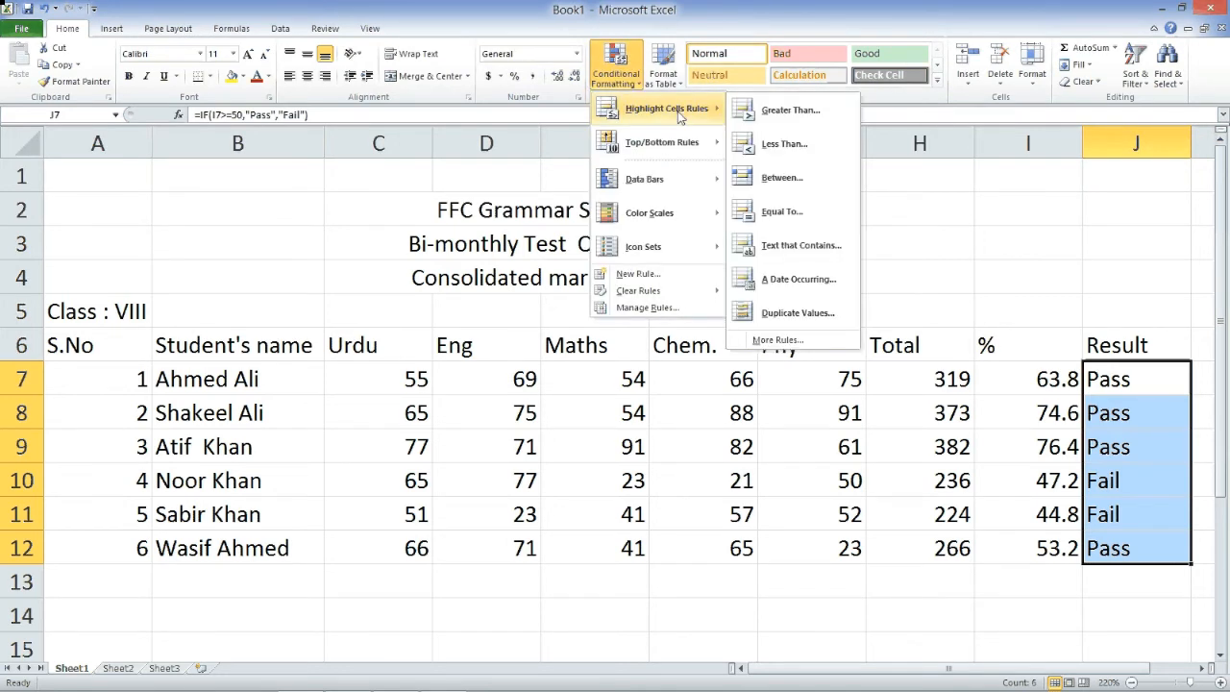
pyautogui.click(777, 256)
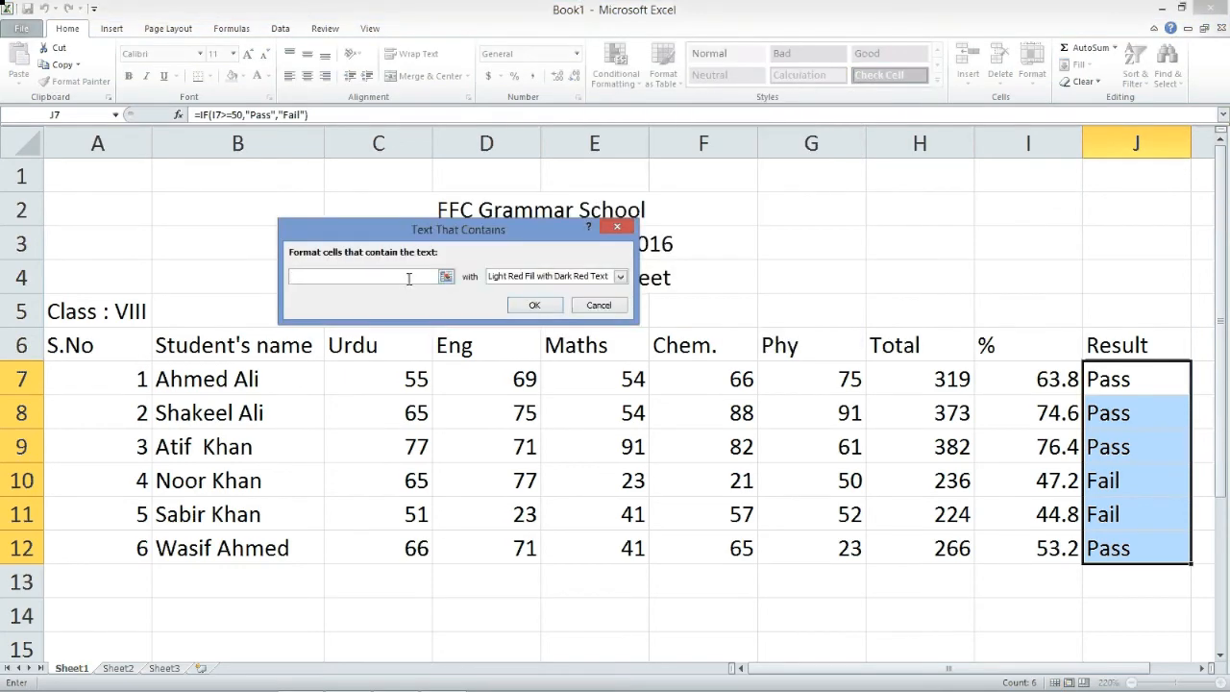
pyautogui.write('Fail')
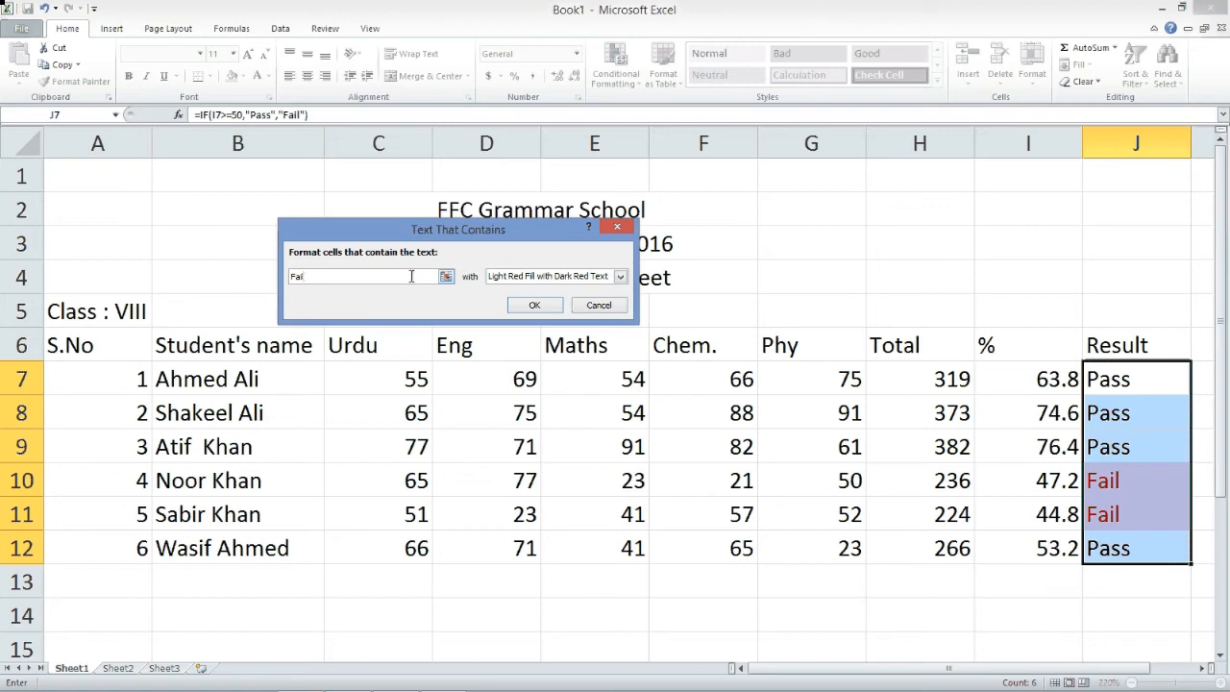
pyautogui.click(535, 305)
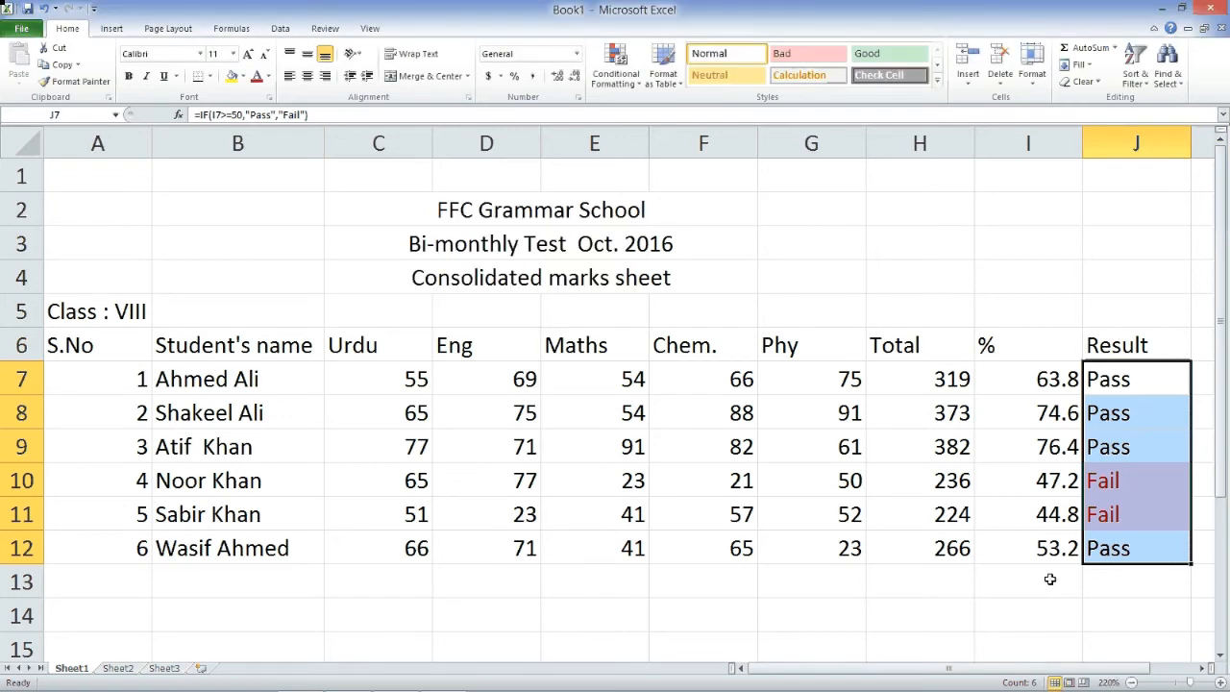
pyautogui.click(1014, 567)
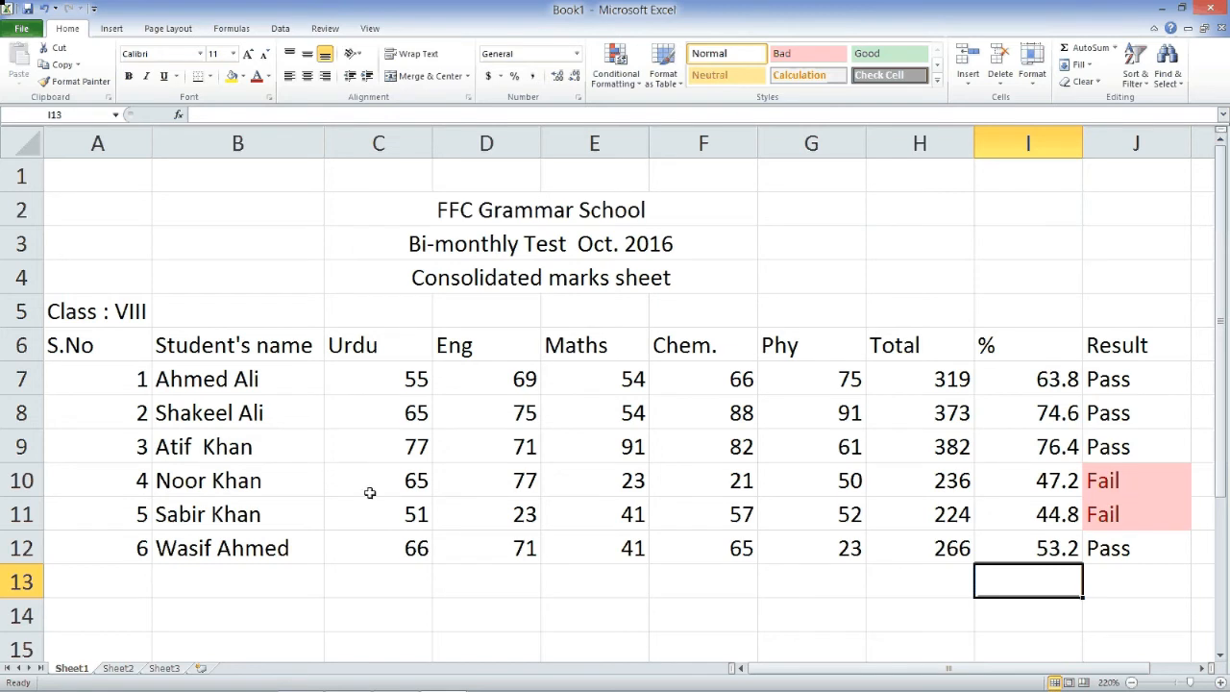
# - Apply outline and inside borders to the marks table A6:J12 through Format Cells
pyautogui.moveTo(78, 318); pyautogui.dragTo(780, 575)
pyautogui.click(500, 419)
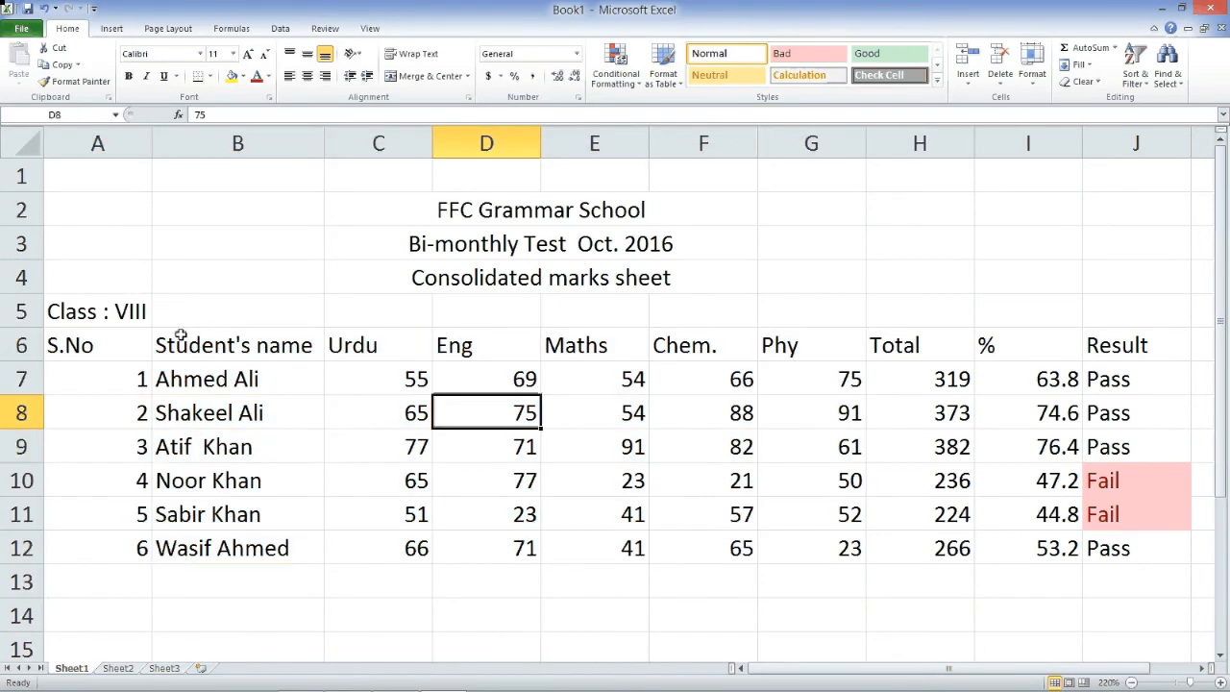
pyautogui.moveTo(68, 348); pyautogui.dragTo(1134, 546)
pyautogui.rightClick(698, 434)
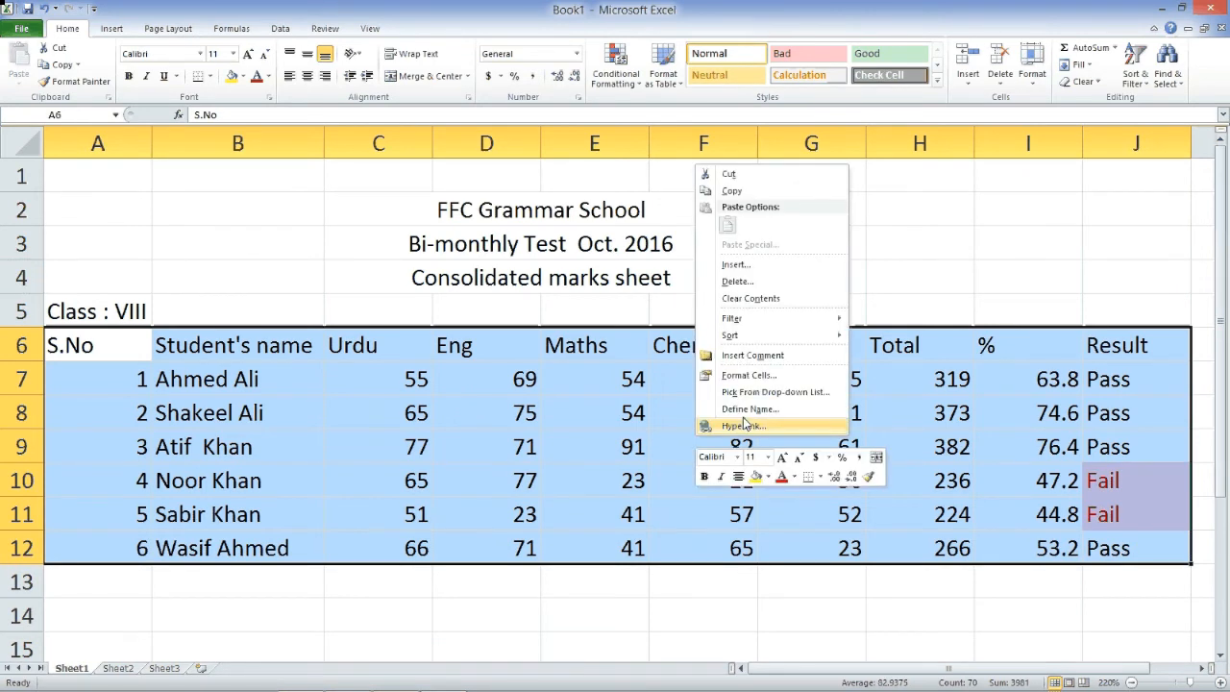
pyautogui.click(749, 375)
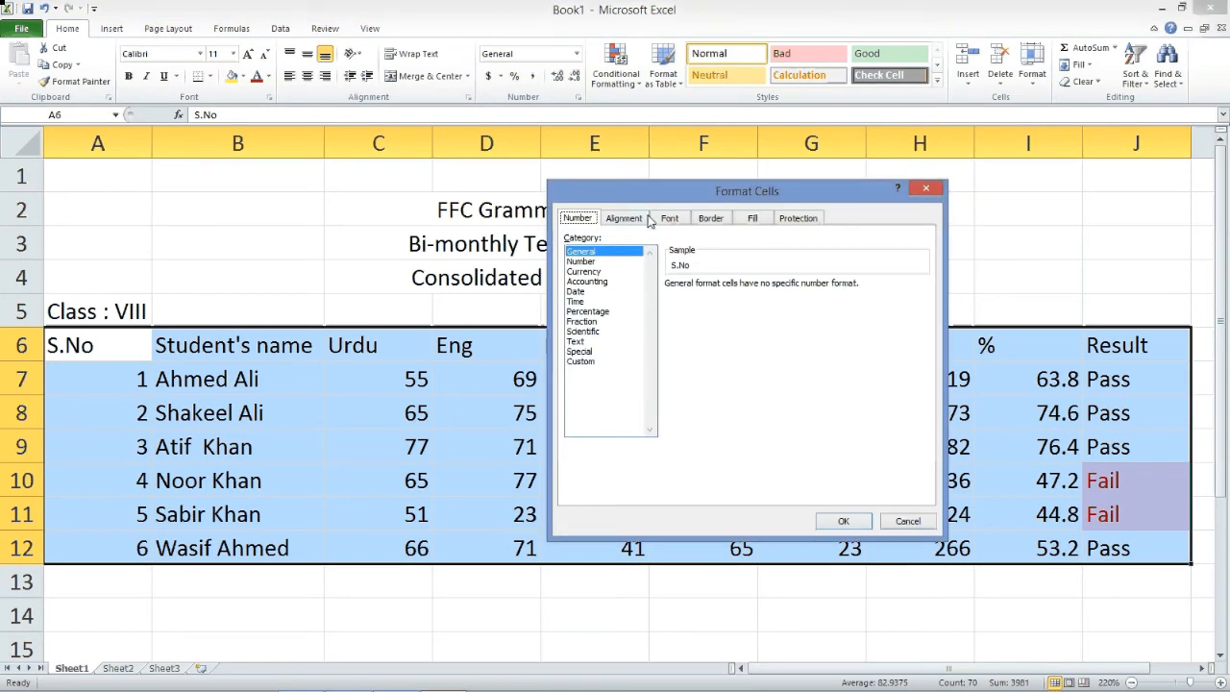
pyautogui.click(710, 219)
pyautogui.click(766, 267)
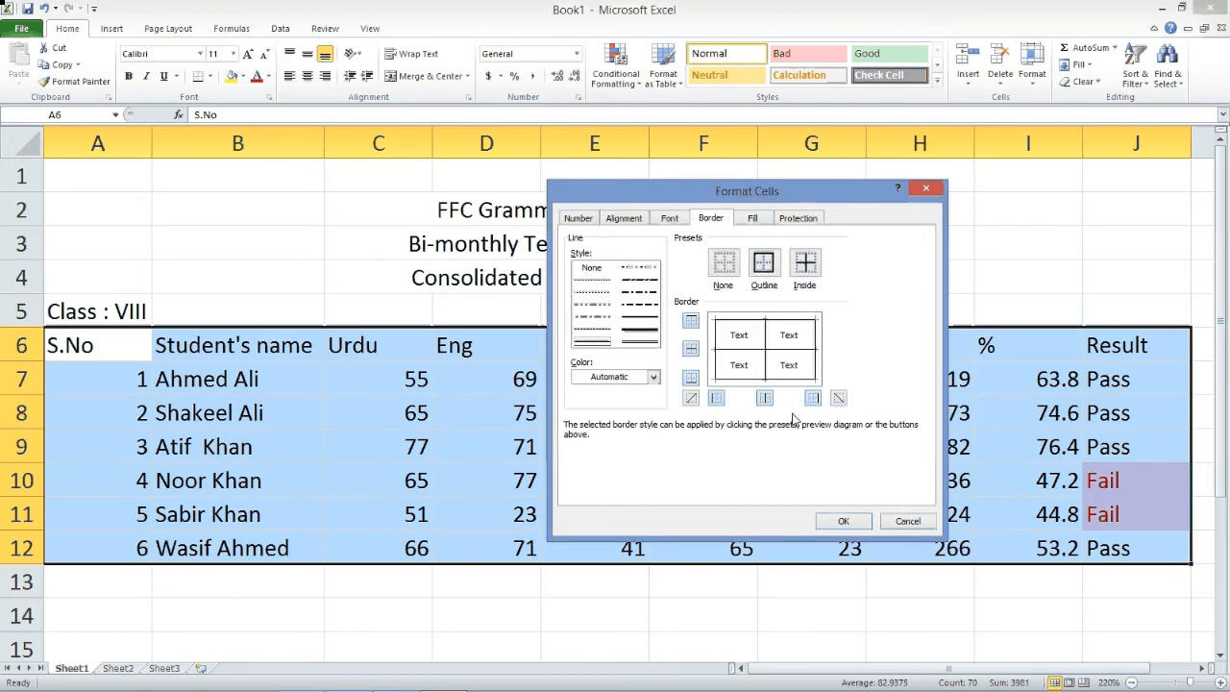
pyautogui.click(838, 520)
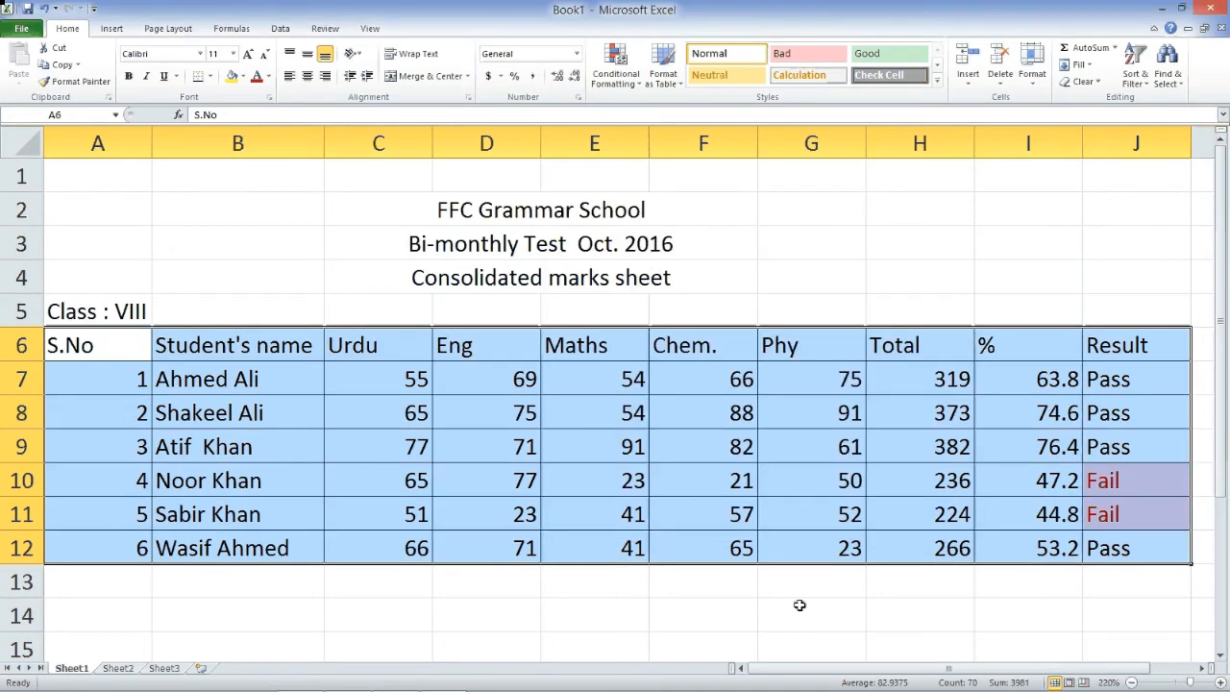
pyautogui.click(588, 603)
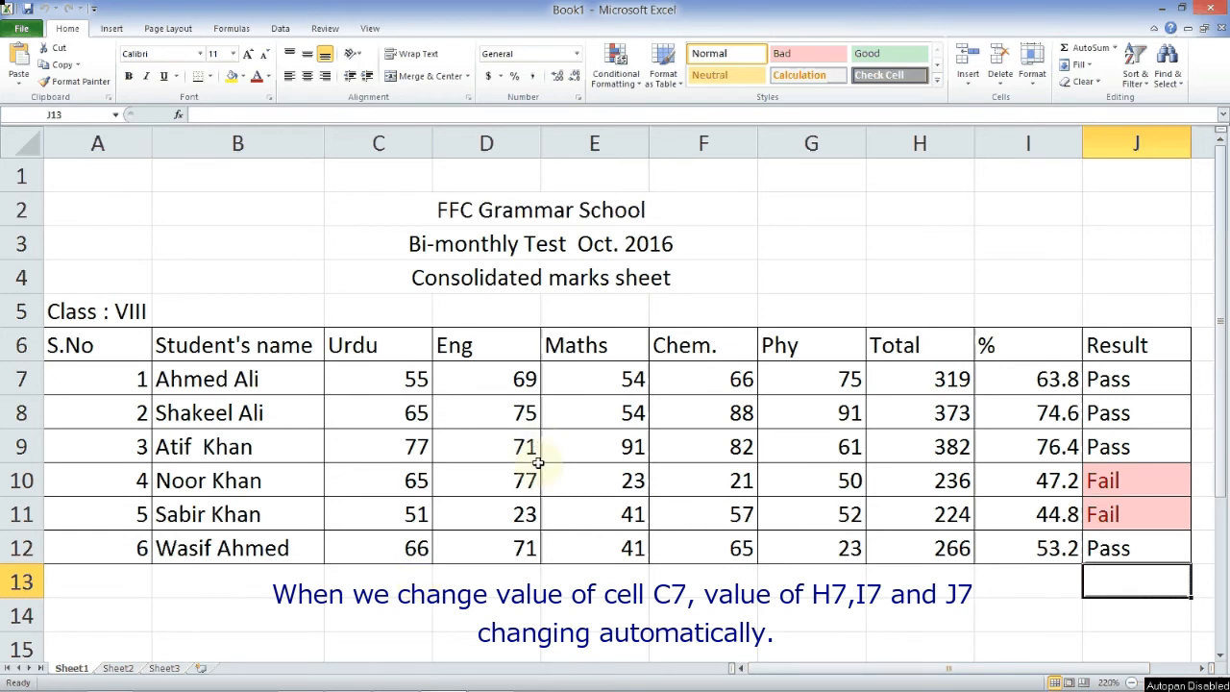
pyautogui.moveTo(386, 386); pyautogui.dragTo(921, 567)
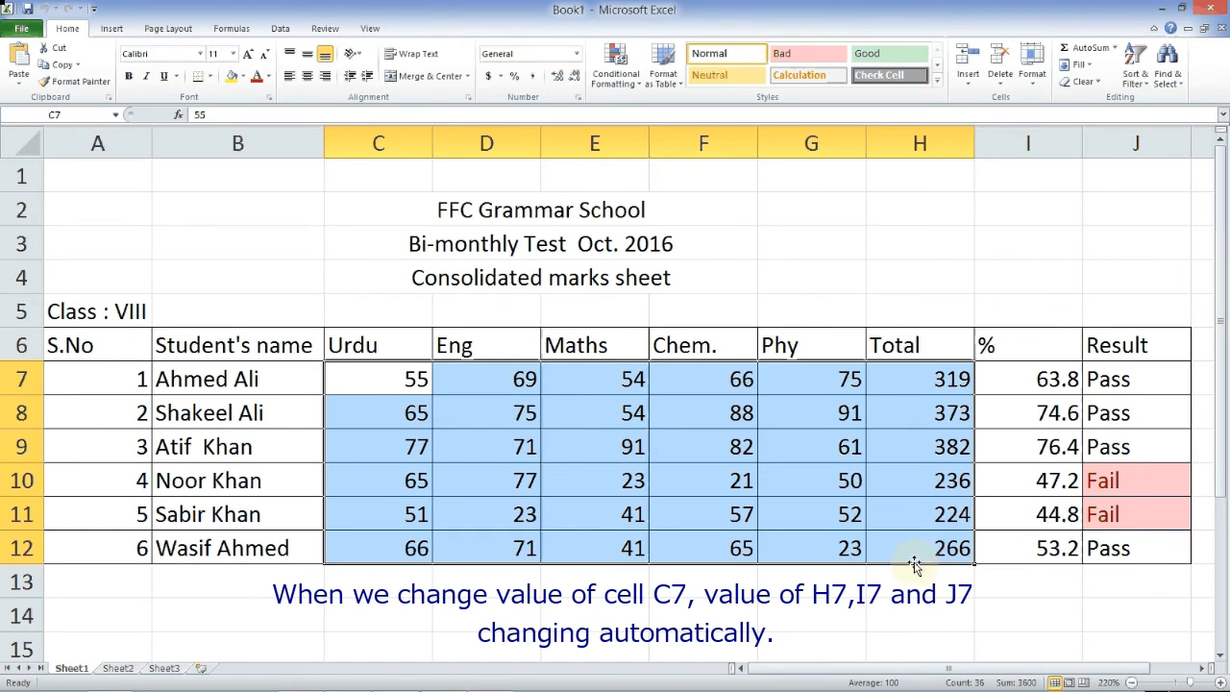
pyautogui.click(817, 376)
pyautogui.moveTo(365, 380); pyautogui.dragTo(850, 543)
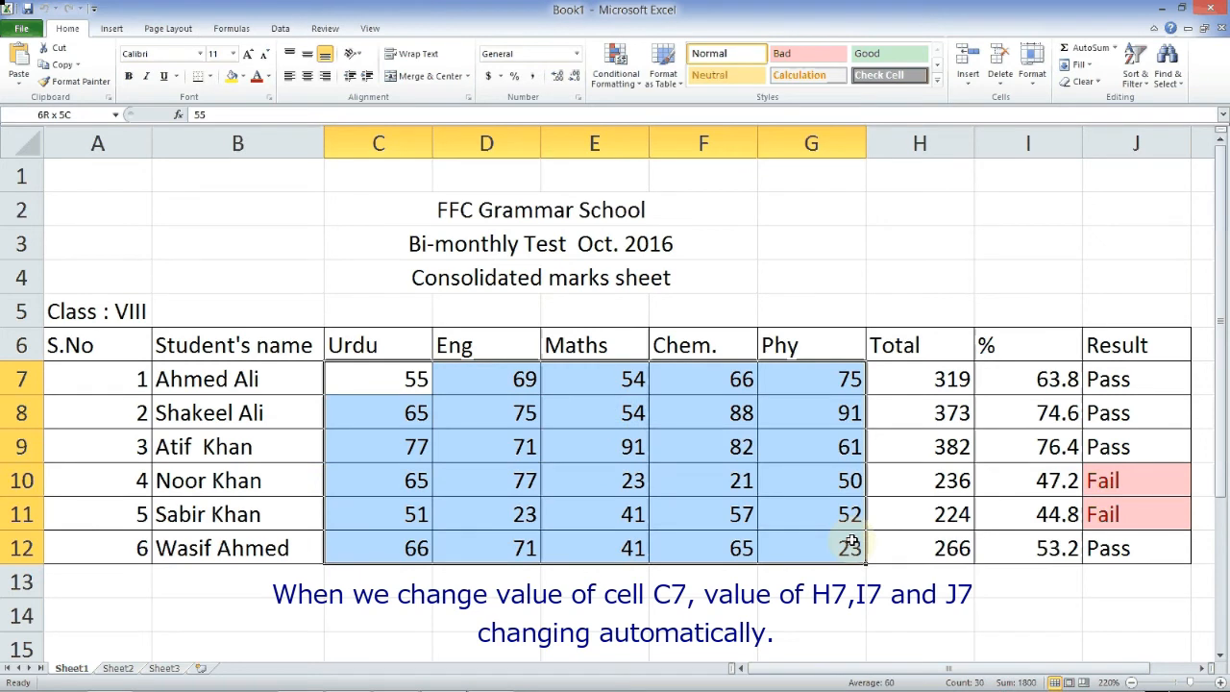
pyautogui.click(915, 380)
pyautogui.moveTo(915, 379); pyautogui.dragTo(1151, 554)
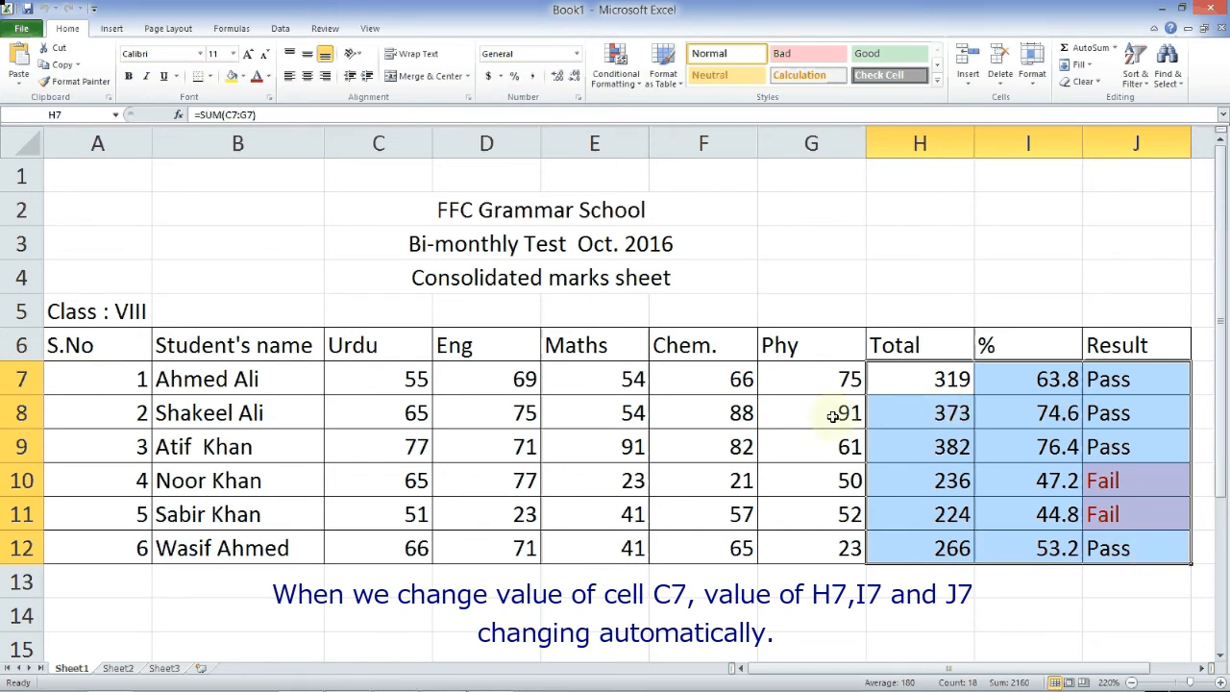
pyautogui.click(388, 389)
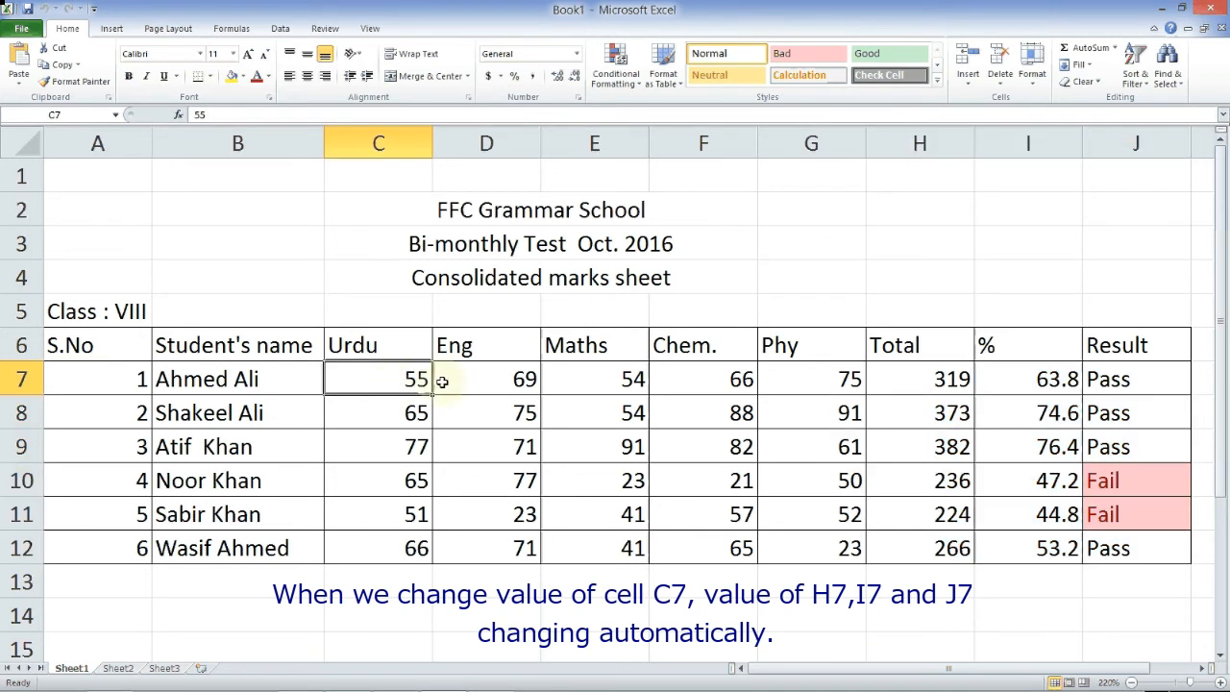
pyautogui.moveTo(441, 382); pyautogui.dragTo(866, 392)
pyautogui.click(918, 388)
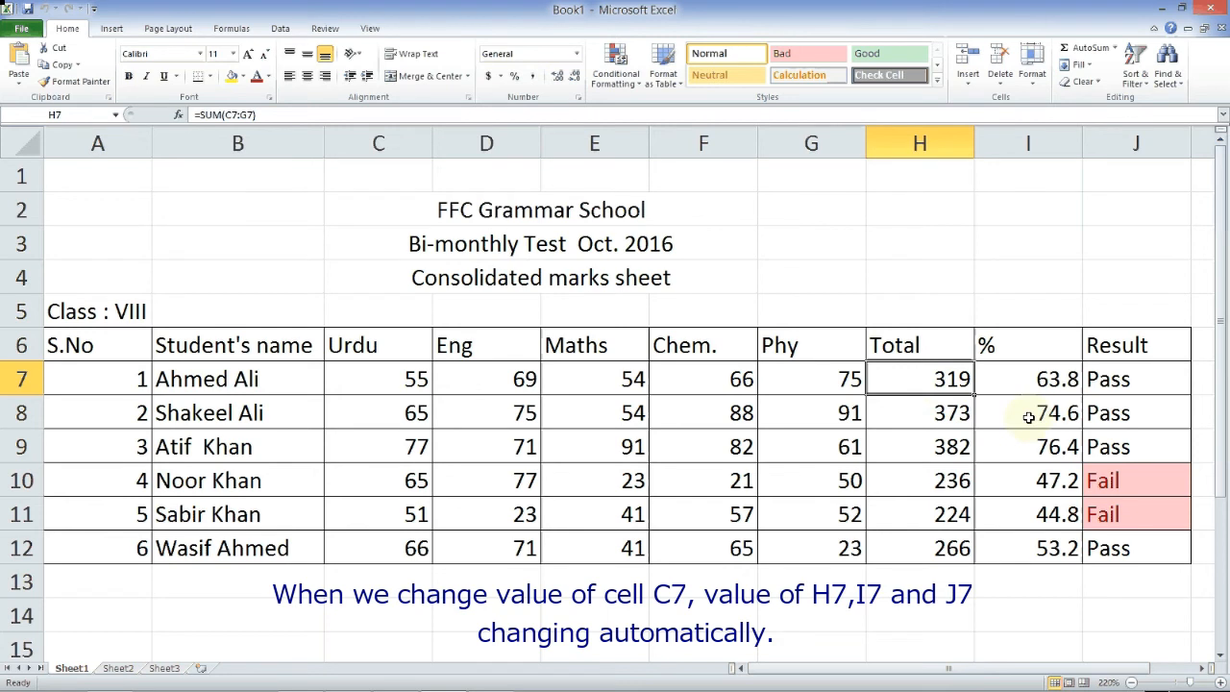
pyautogui.click(1047, 382)
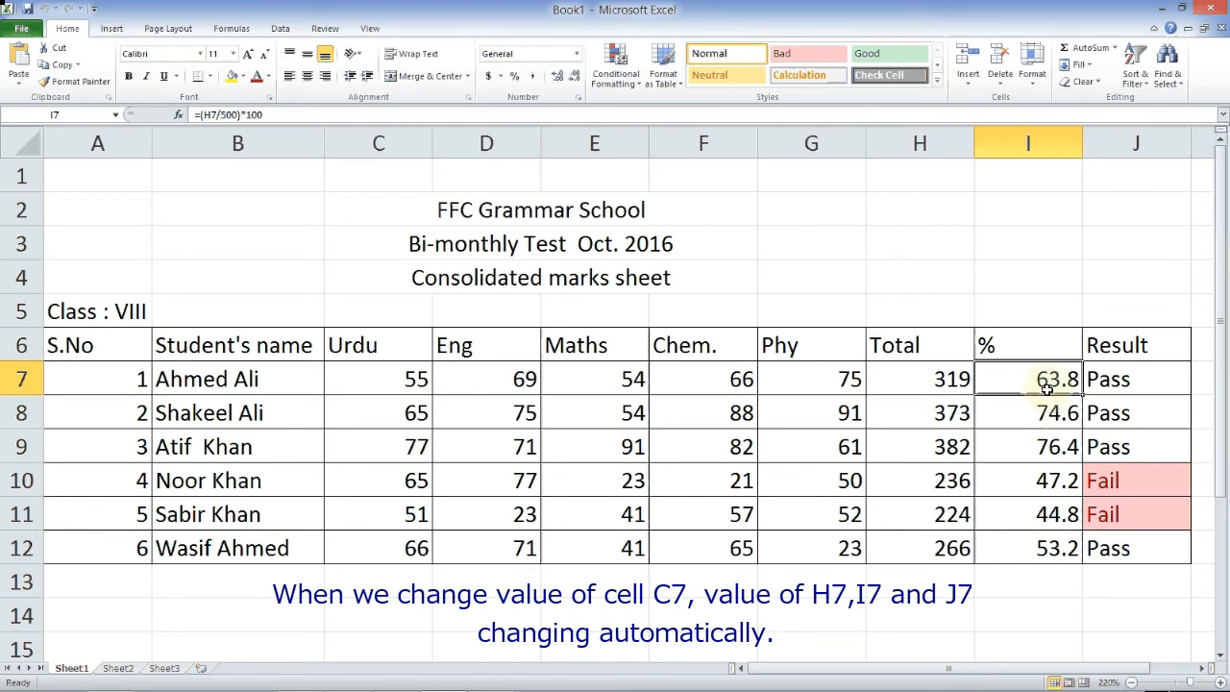
pyautogui.click(1145, 379)
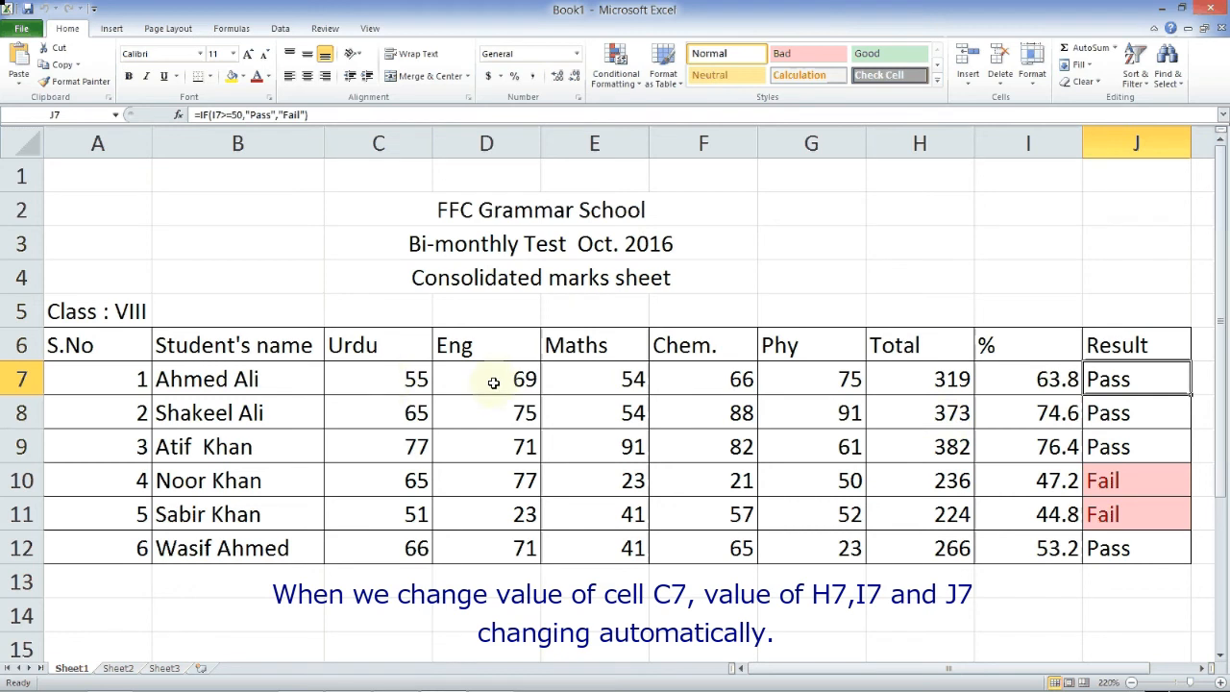
pyautogui.click(391, 380)
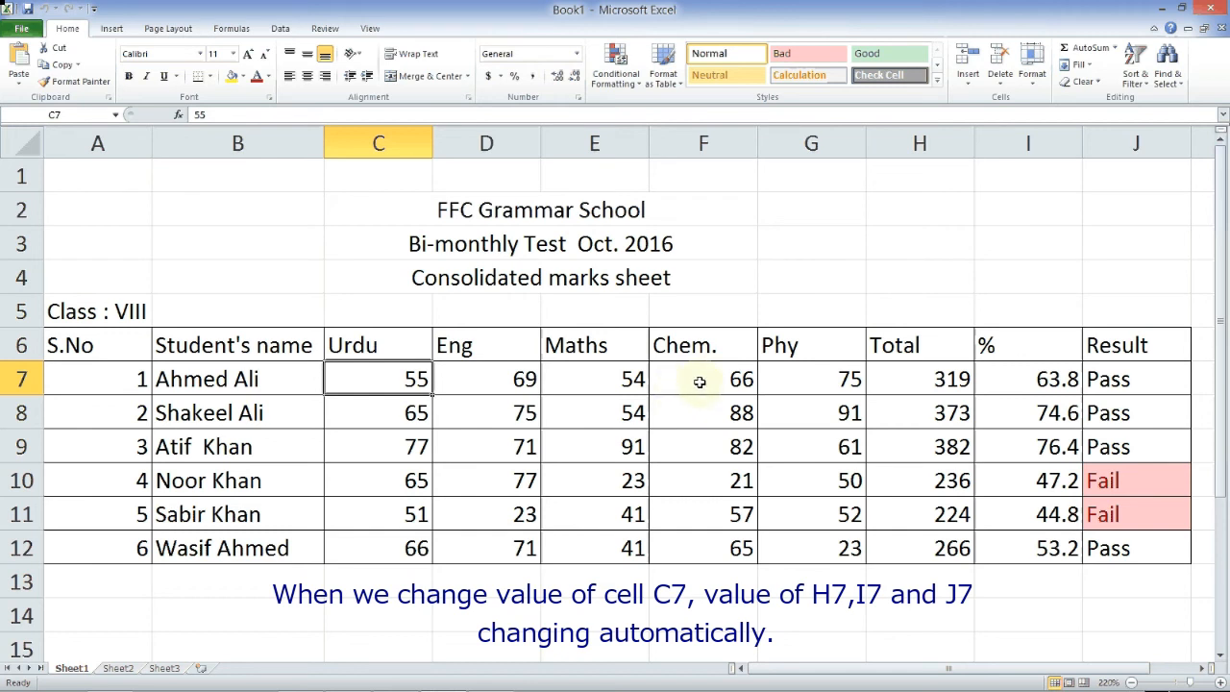
# - Change the first student's Urdu mark to 22 and Phy mark to 34
pyautogui.write('22')
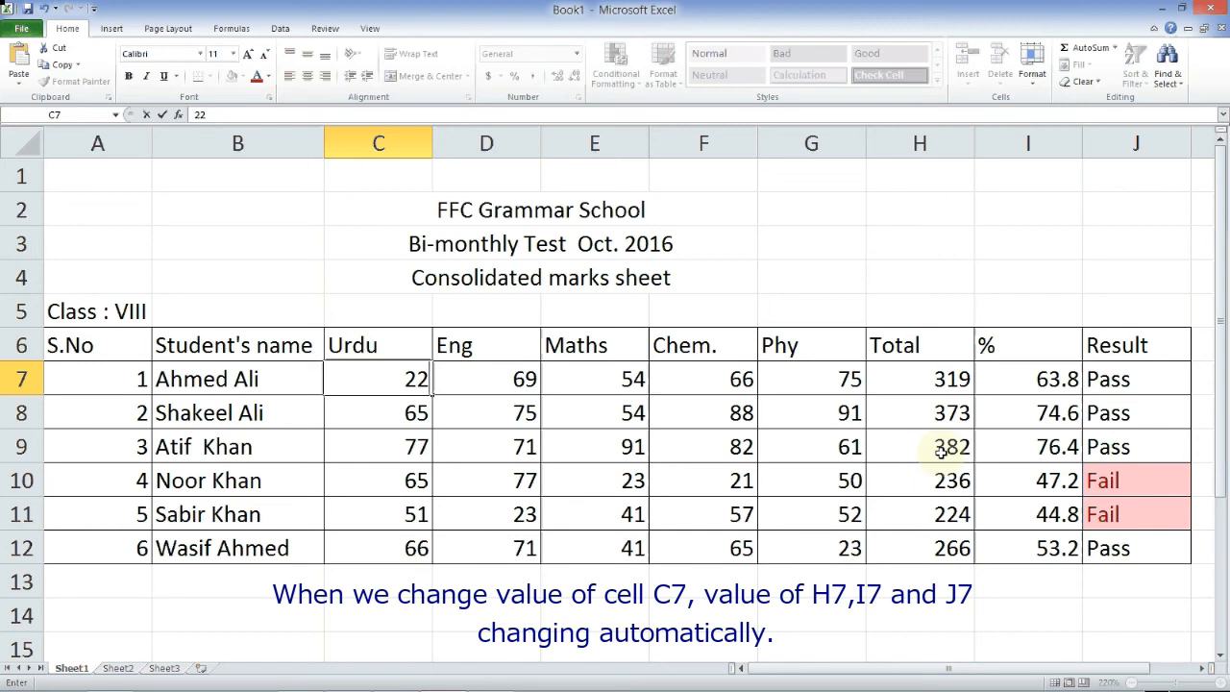
pyautogui.press('Tab')
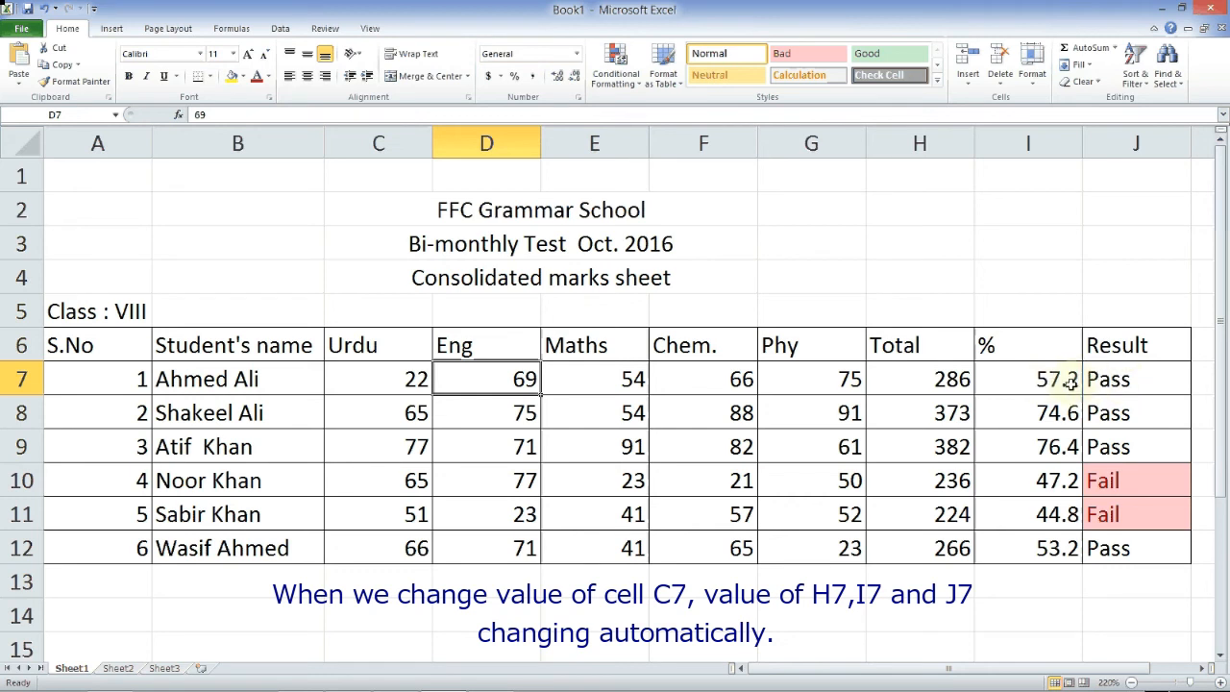
pyautogui.click(846, 382)
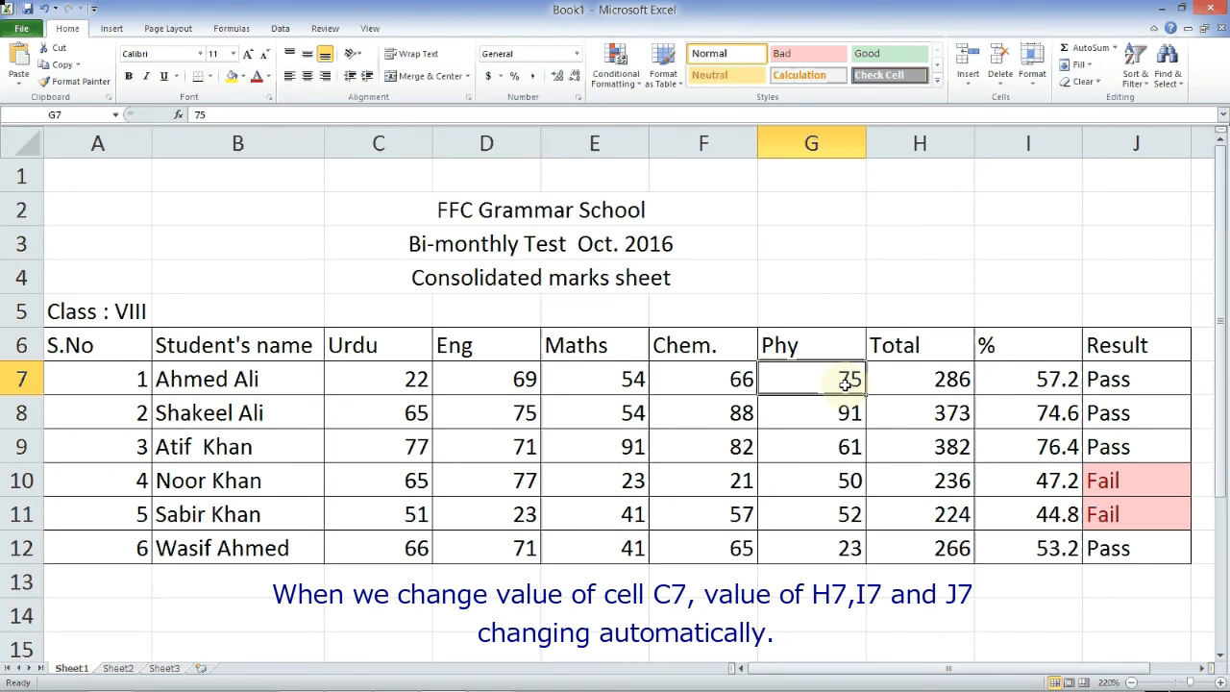
pyautogui.write('34')
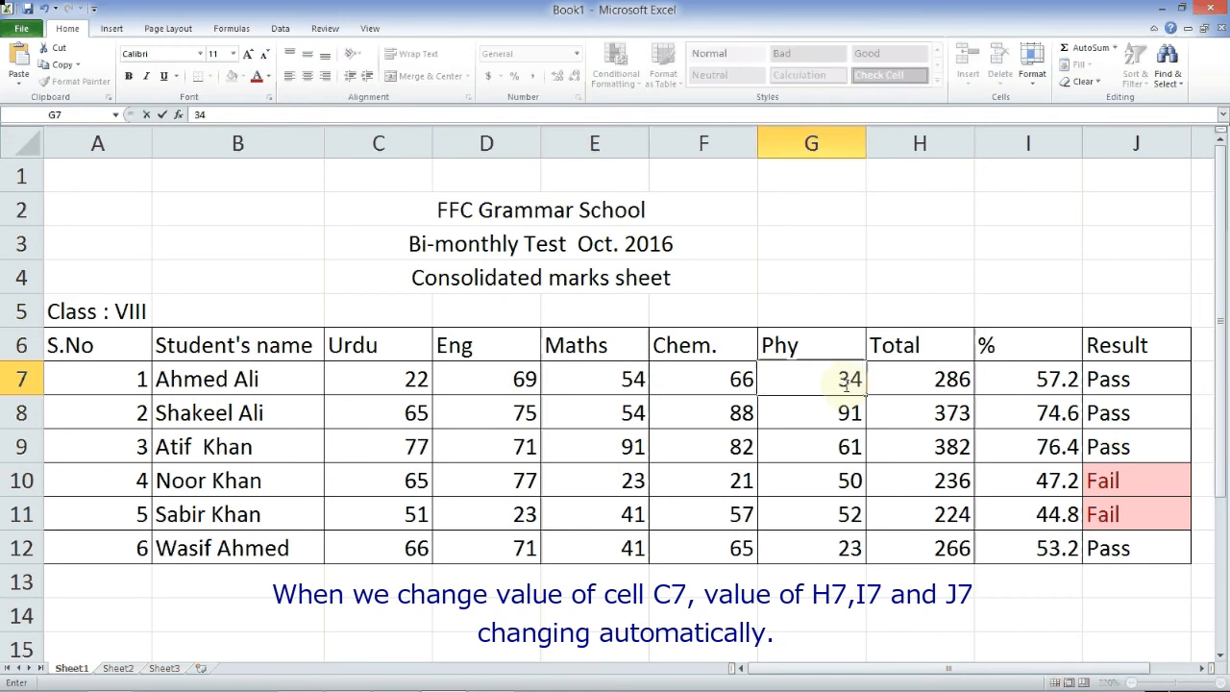
pyautogui.click(837, 419)
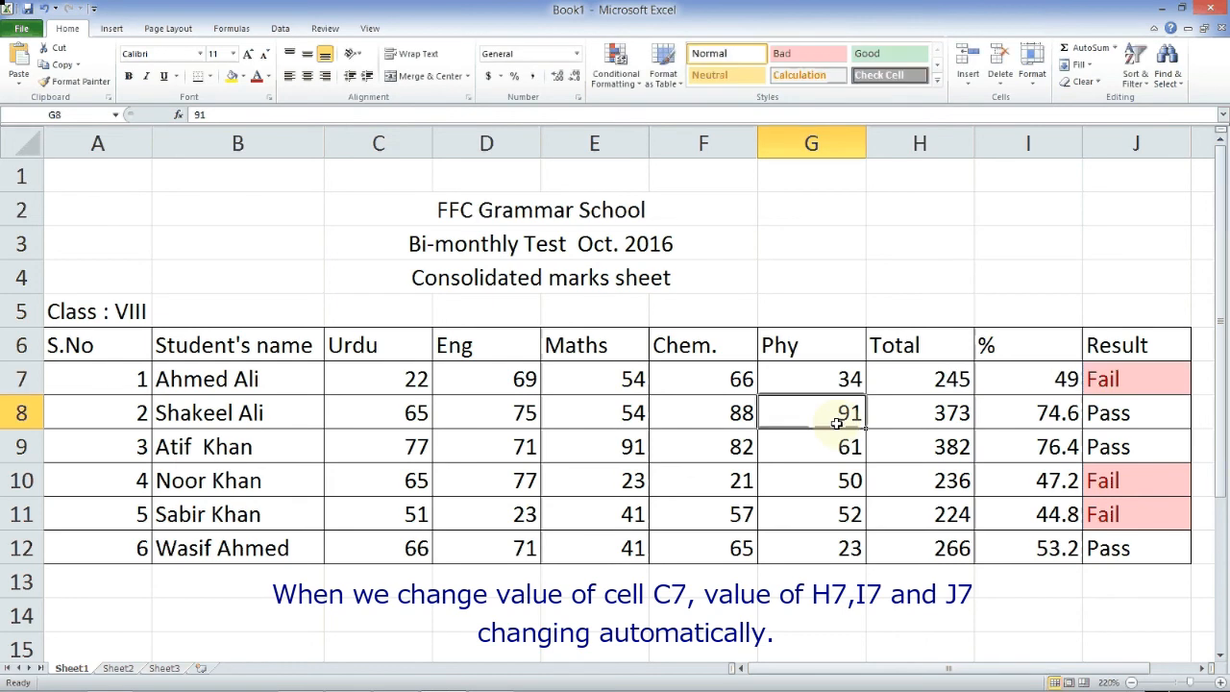